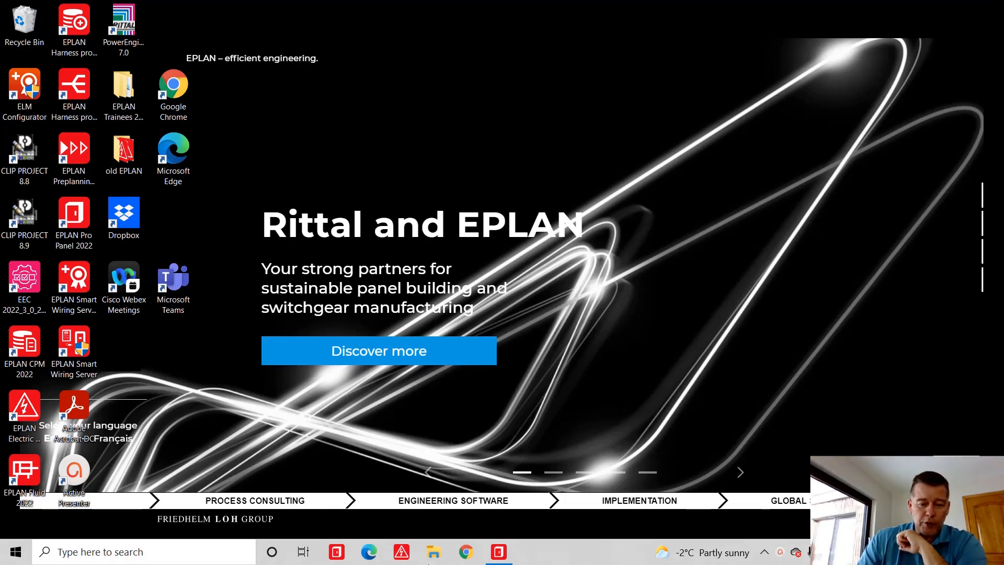
- Create New project(3) from the NFPA basic project and update its master data
left_click(498, 551)
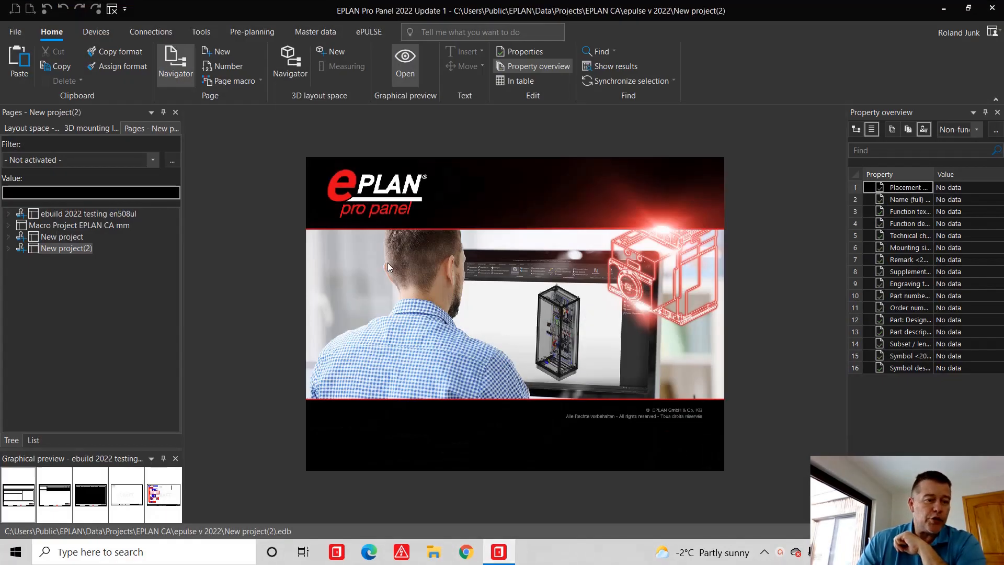
left_click(14, 32)
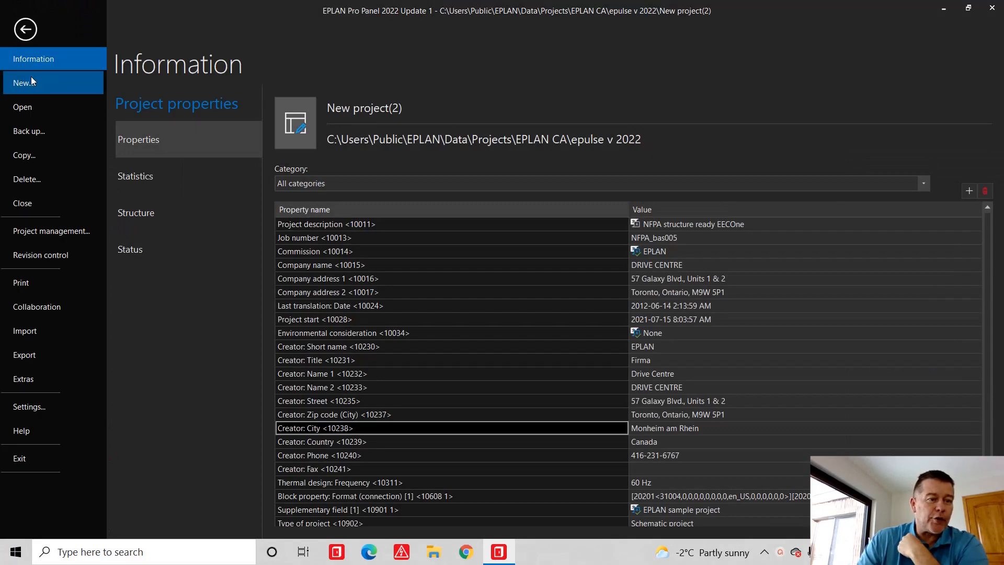
left_click(30, 80)
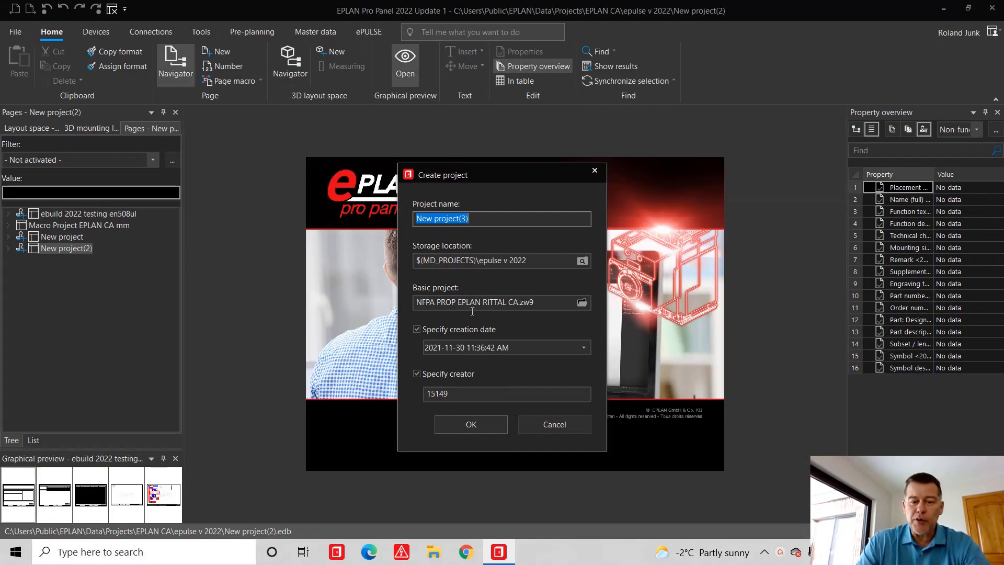
left_click(566, 303)
left_click(482, 424)
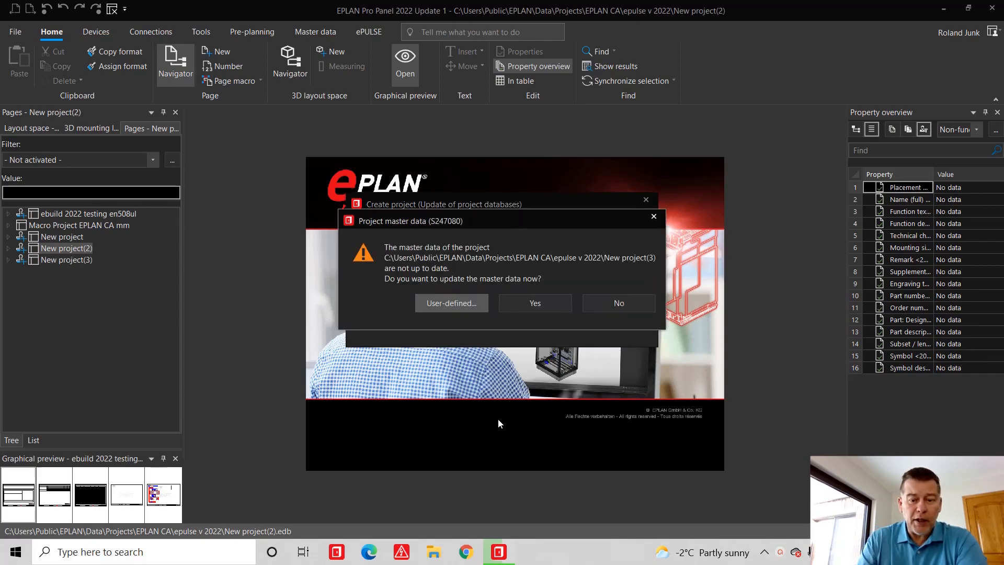
left_click(553, 305)
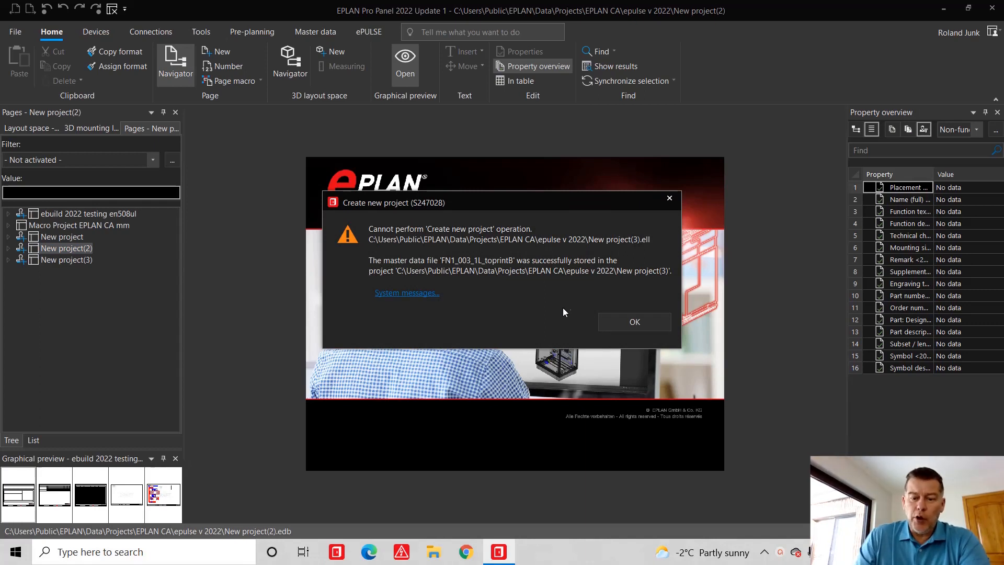
- Dismiss the creation message and expand New project(3) down to A1's schematic multi-line page 2
left_click(634, 322)
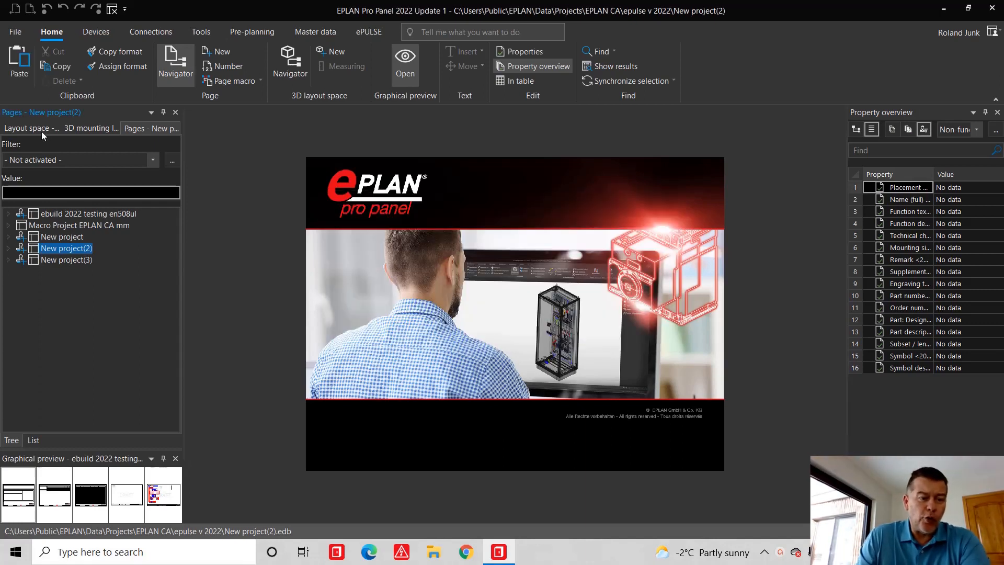
double_click(67, 259)
double_click(87, 282)
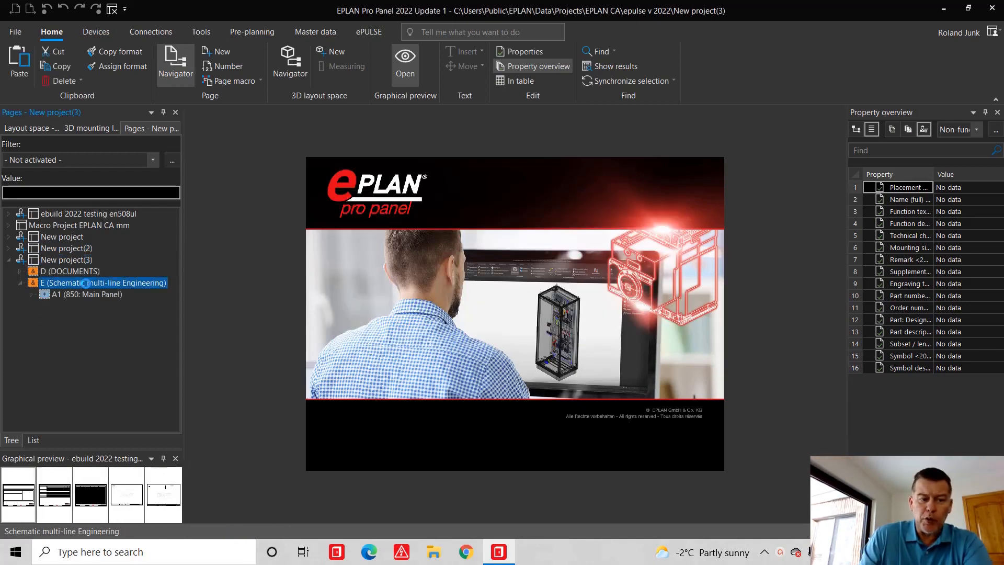
double_click(86, 295)
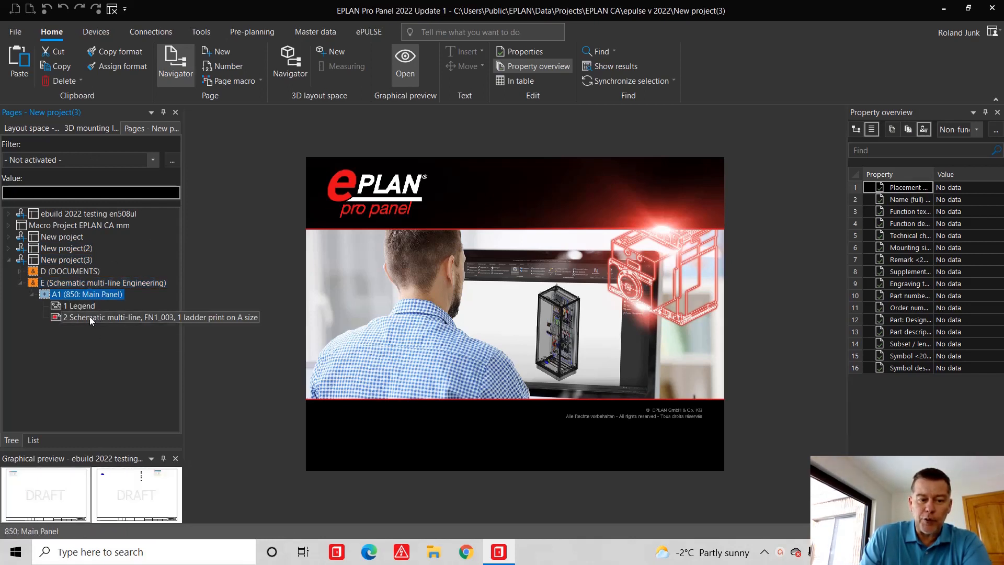
left_click(87, 319)
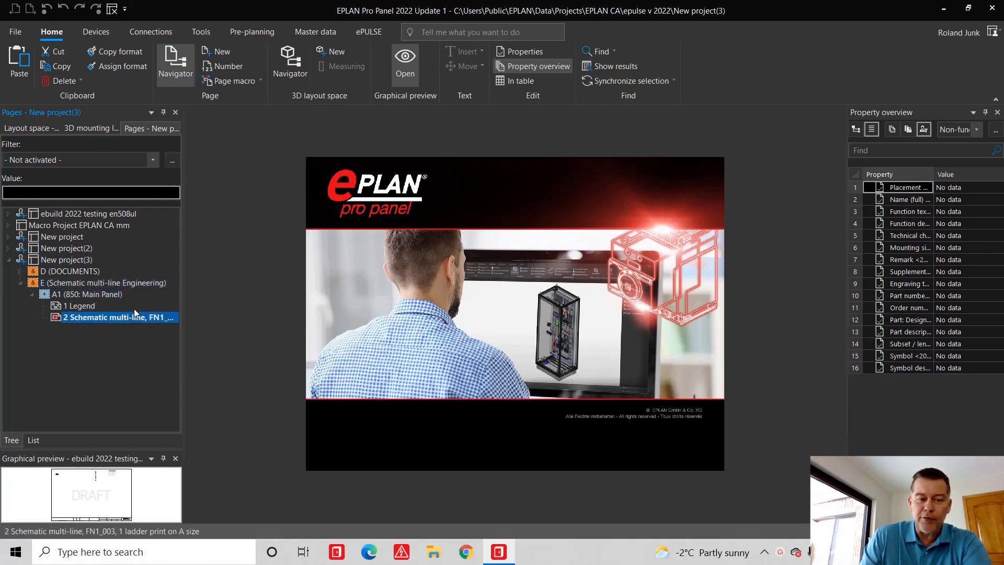
double_click(107, 318)
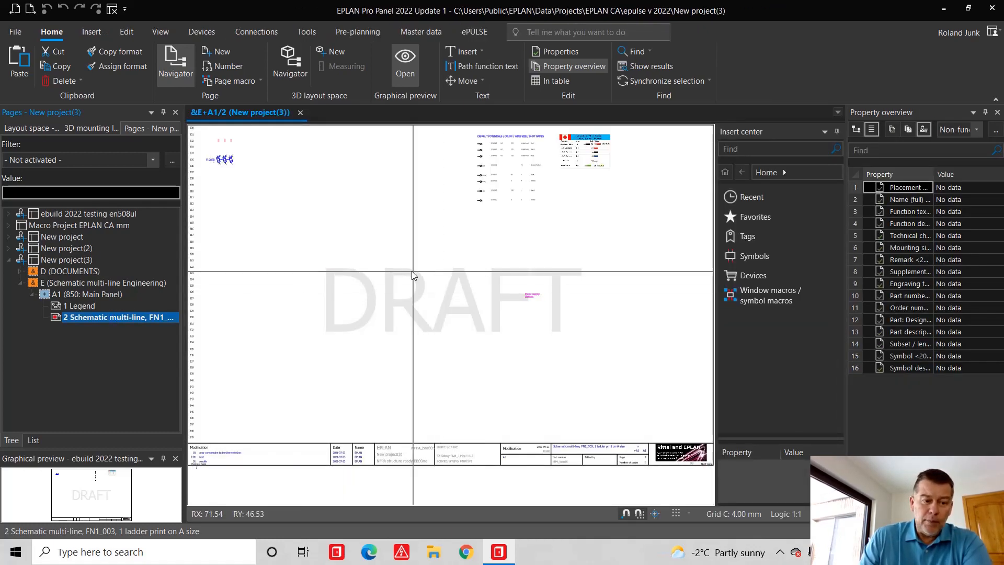
- Review the title page and table of contents, then return to schematic page 2
left_click(71, 270)
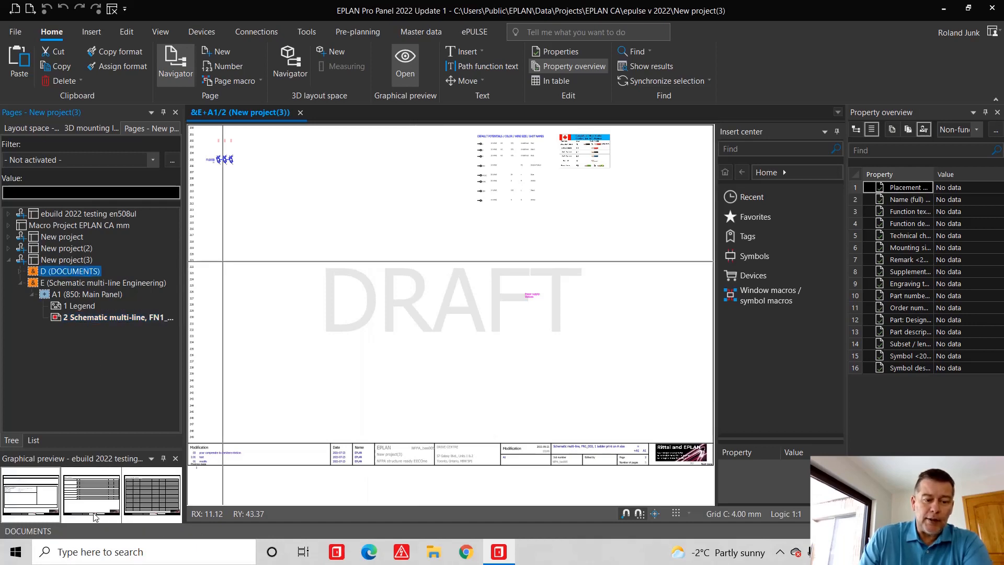
double_click(44, 496)
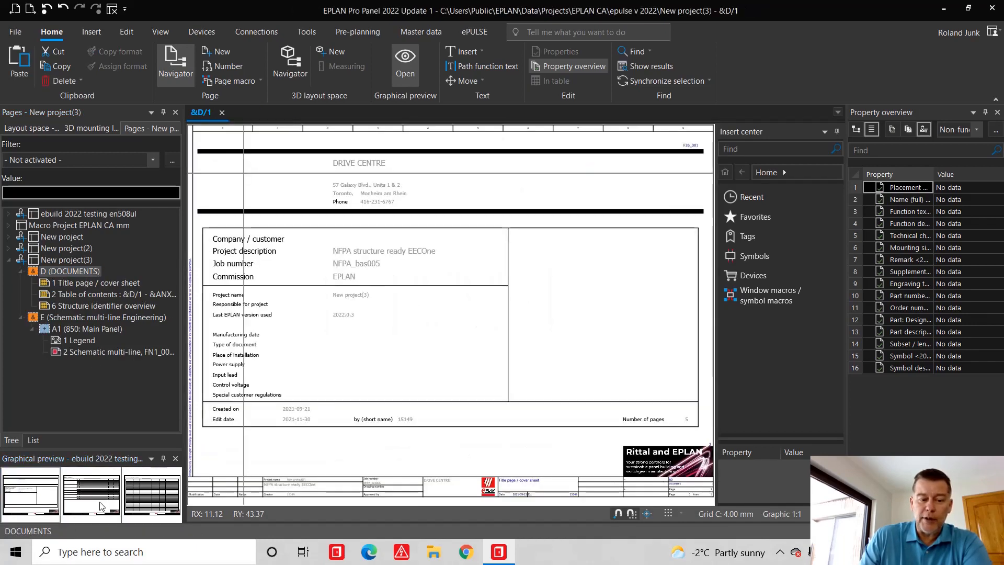
double_click(100, 502)
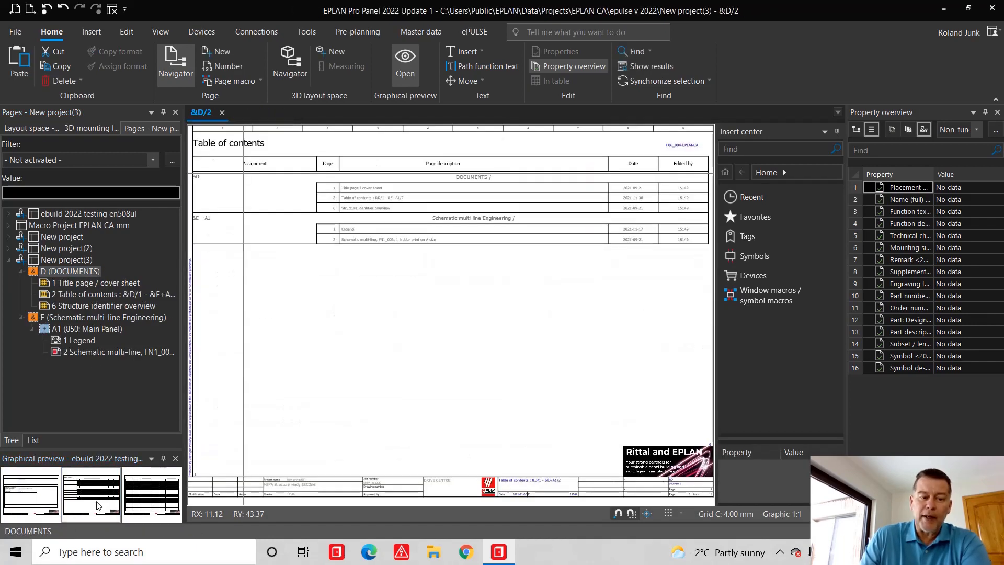
double_click(97, 351)
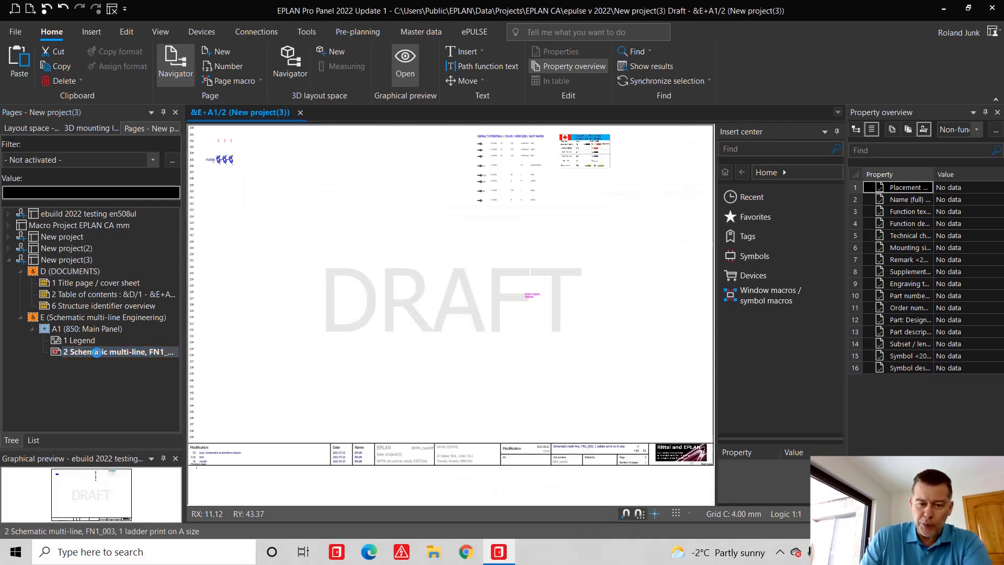
- Window-select the existing circuits on the page and delete them
left_click_drag(639, 287, 194, 126)
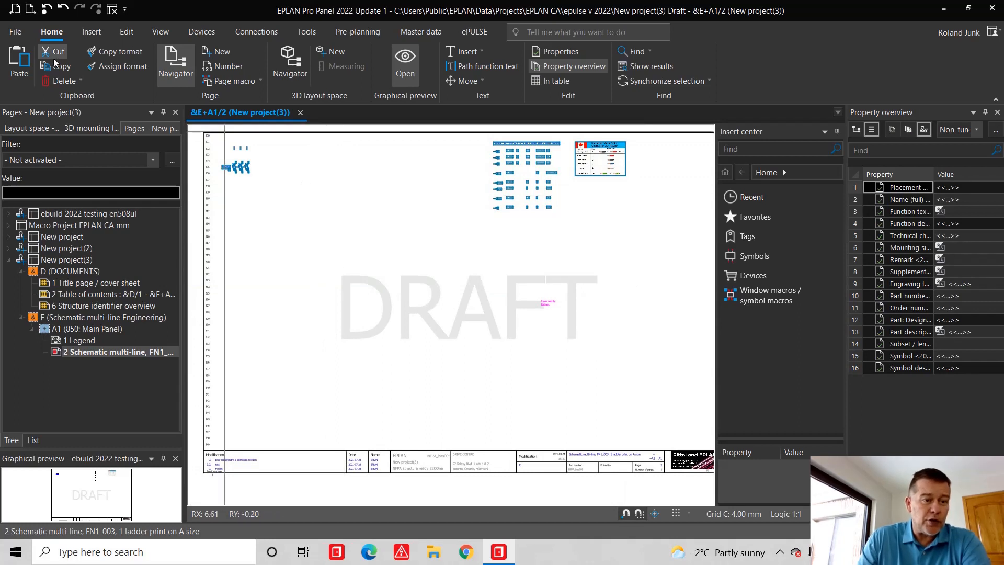
left_click(55, 82)
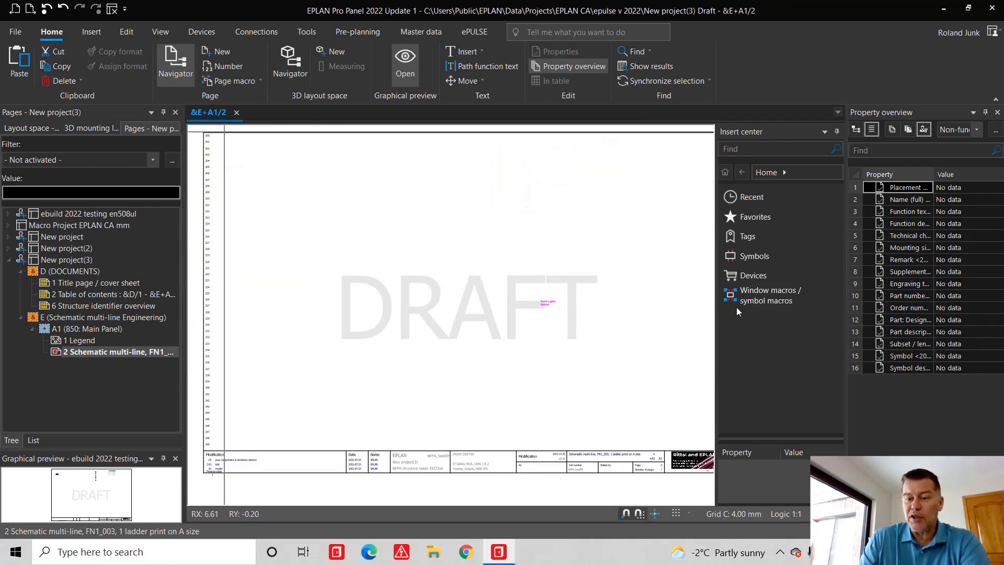
- Place the favourite Distribution macro at the page's upper left with Number insertion mode
left_click(755, 216)
left_click(811, 223)
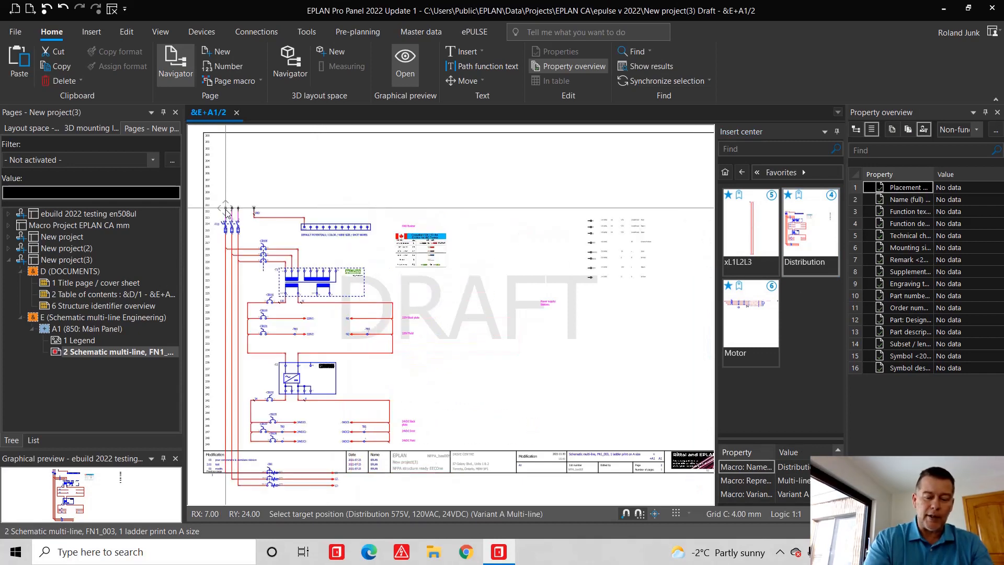
left_click(228, 143)
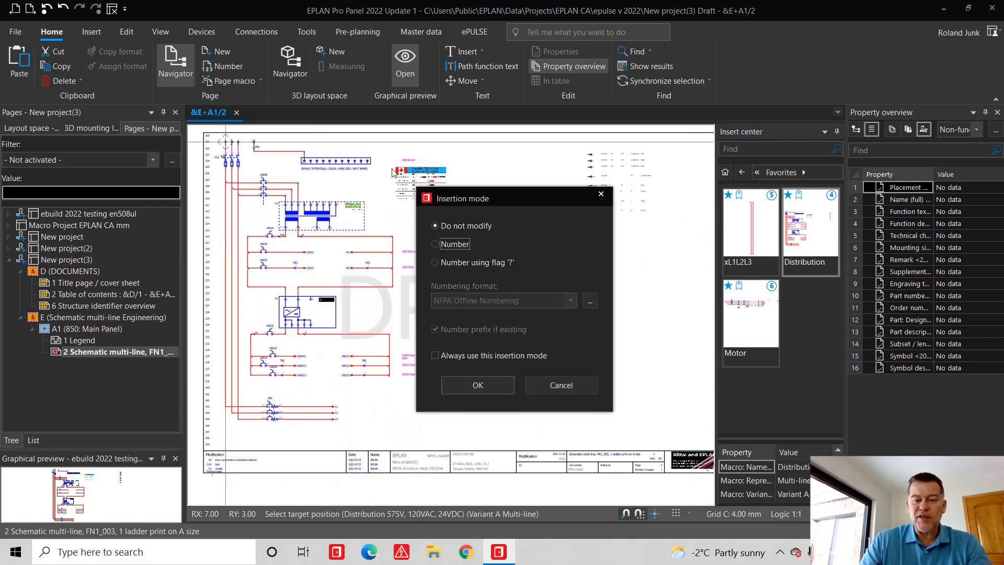
left_click(455, 243)
left_click(478, 386)
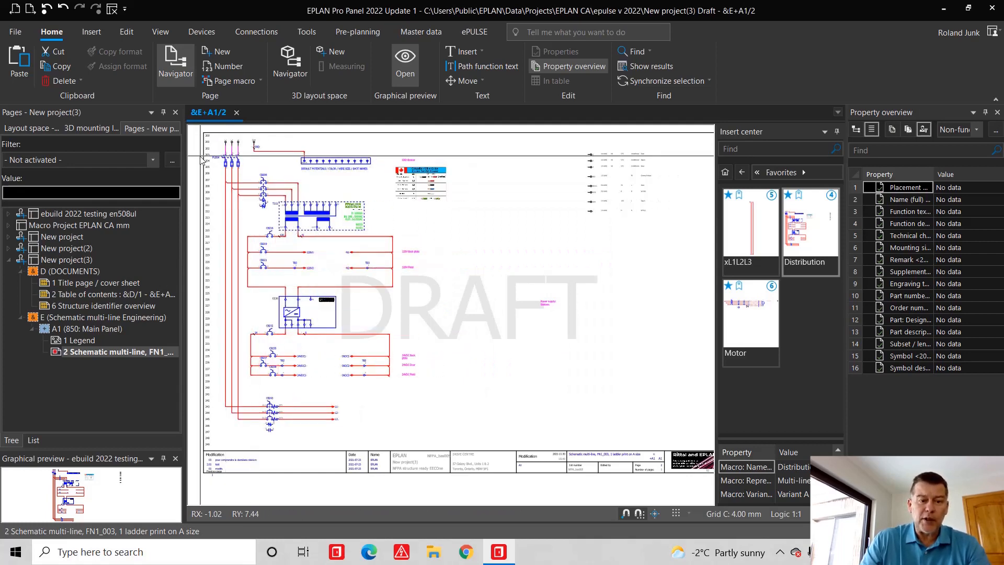
scroll(259, 157, "up", 2)
scroll(275, 181, "up", 3)
scroll(291, 206, "up", 1)
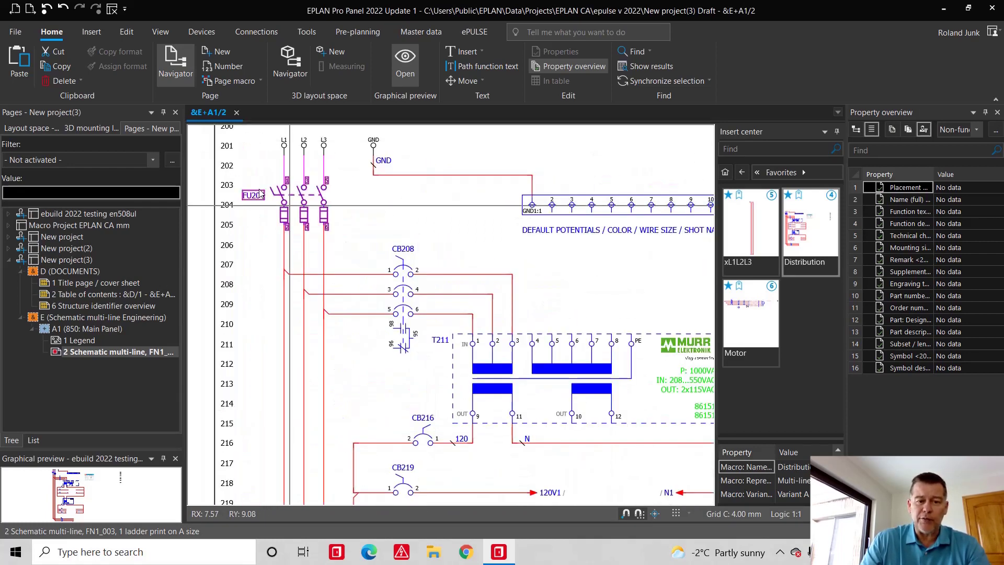
left_click(308, 218)
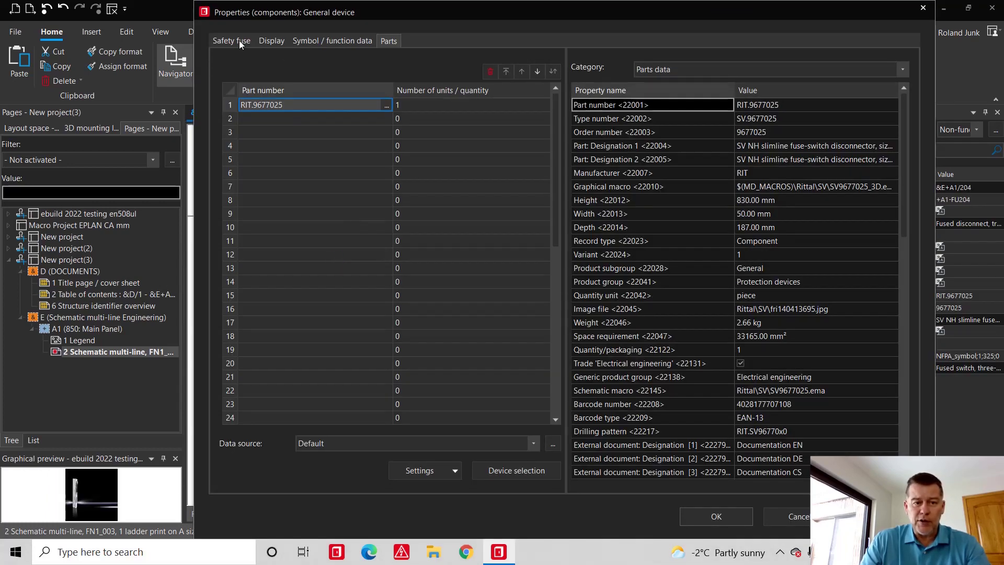
left_click(231, 40)
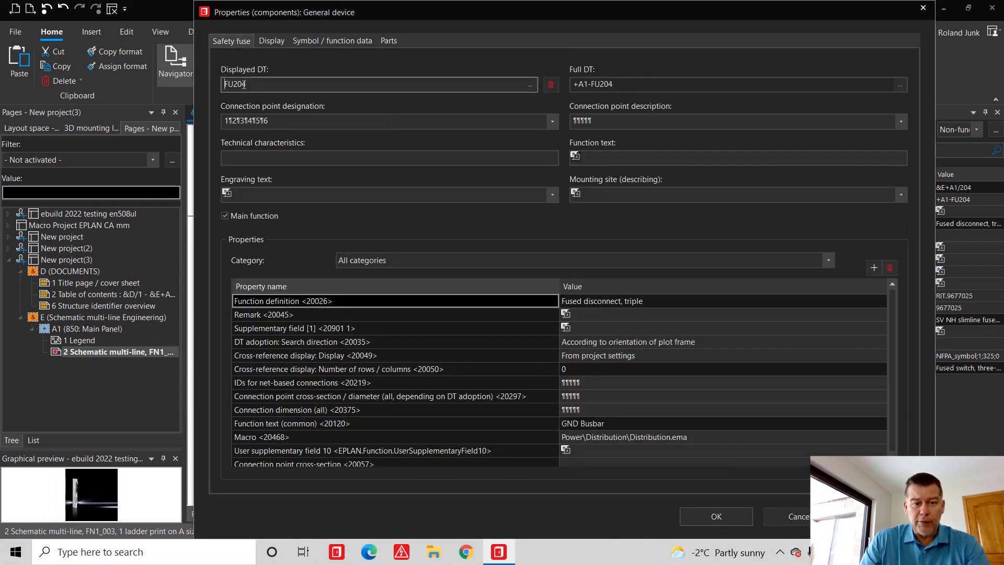
left_click(333, 41)
left_click(390, 42)
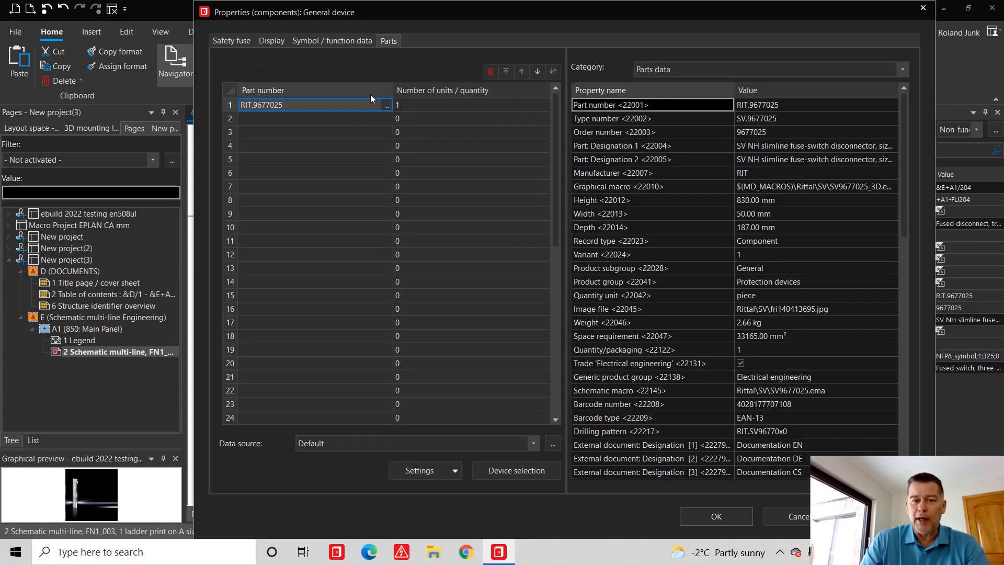
left_click(529, 470)
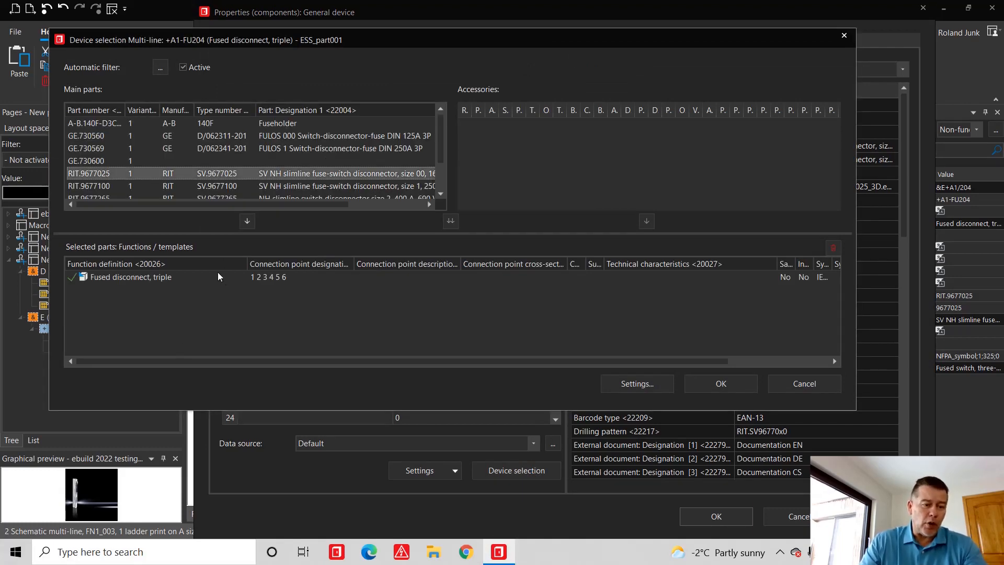
key("Escape")
key("Escape")
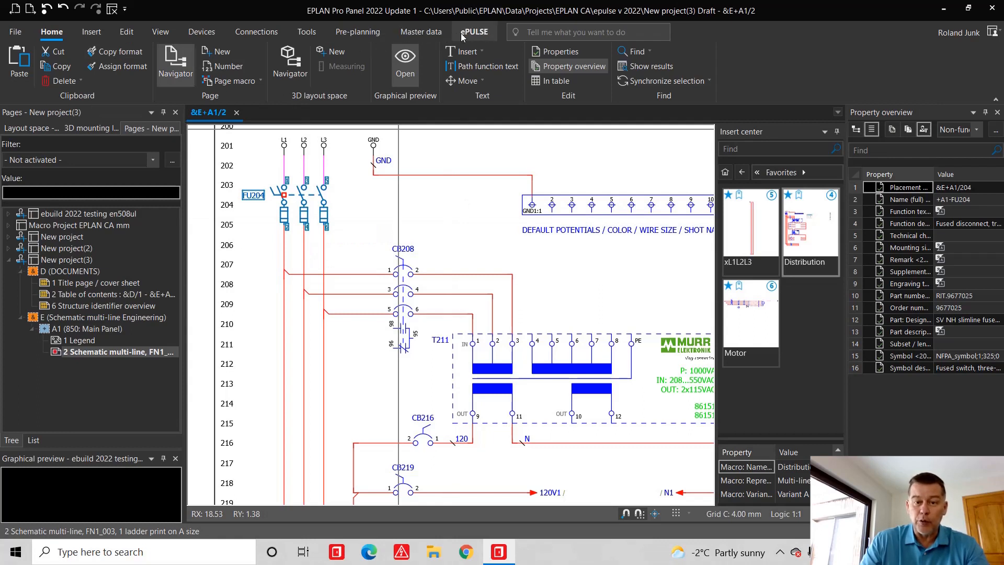
- From the ePULSE tab open the eBUILD Free libraries panel, closing the Data Portal
left_click(475, 31)
left_click(65, 66)
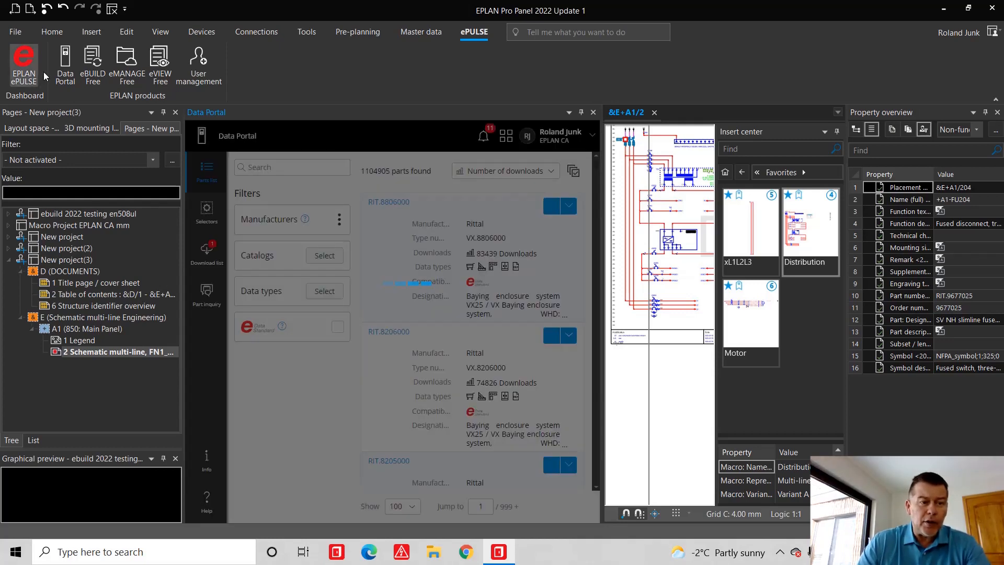
left_click(92, 67)
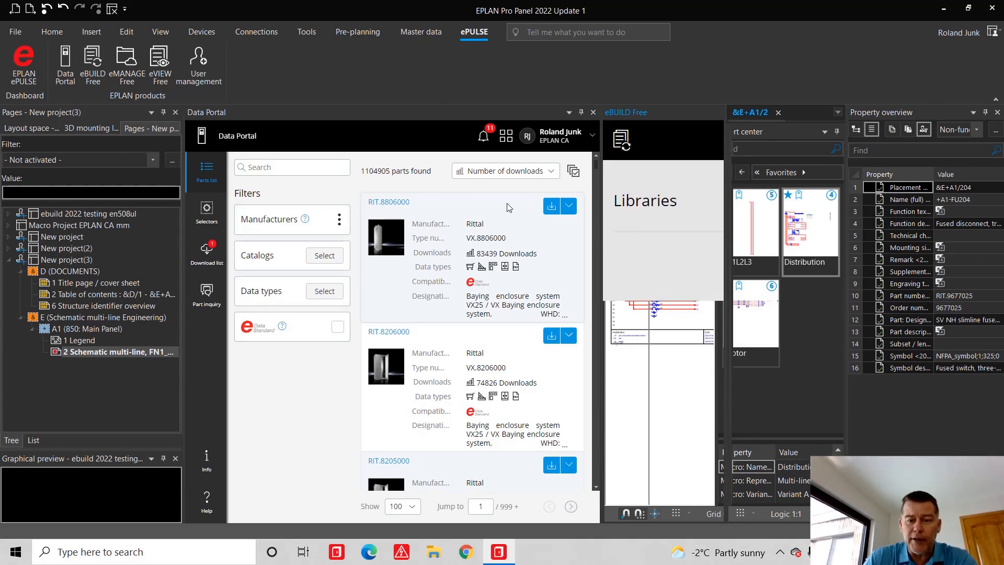
left_click(594, 112)
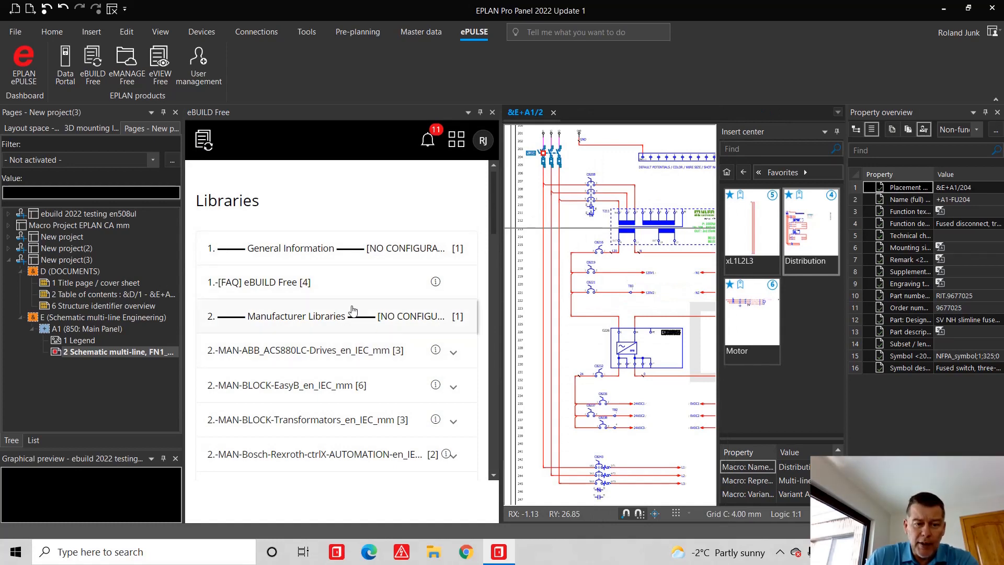
scroll(350, 314, "down", 3)
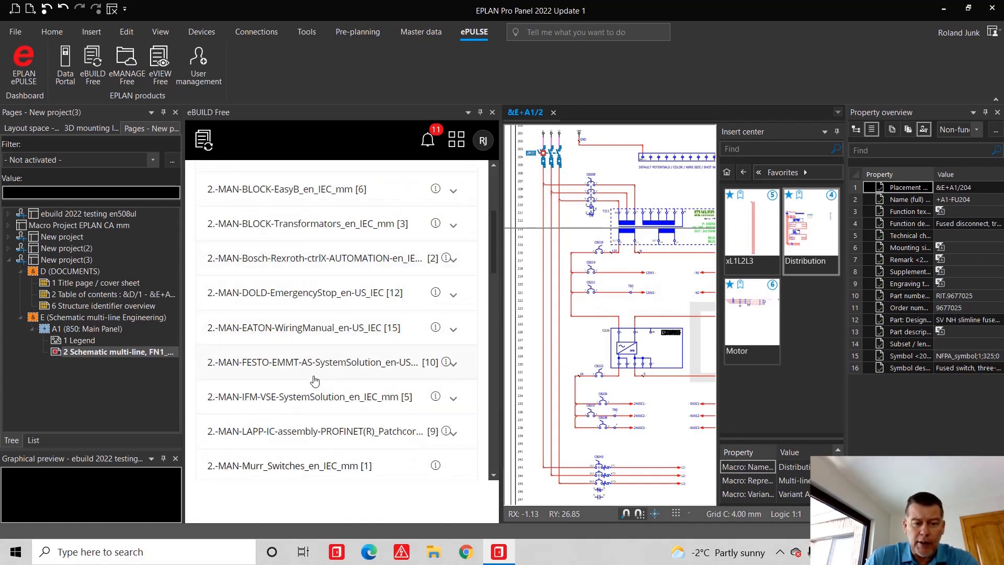
scroll(315, 381, "down", 2)
scroll(315, 353, "down", 2)
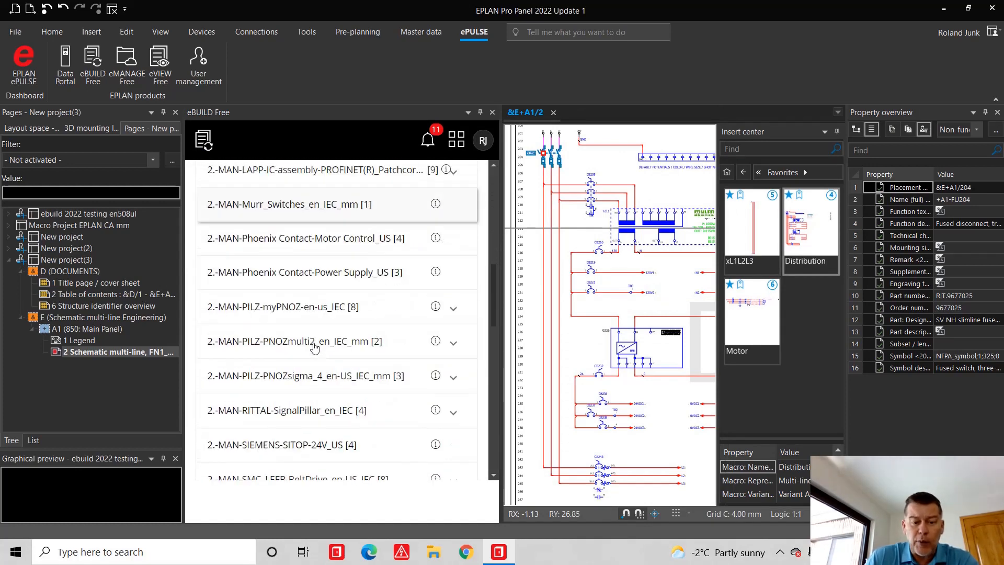
scroll(315, 348, "down", 1)
scroll(314, 347, "down", 1)
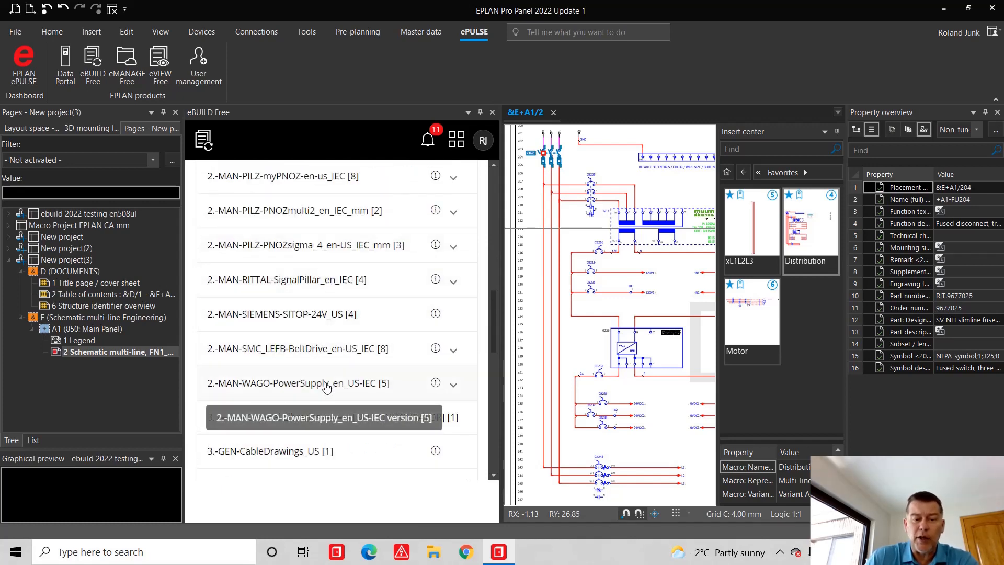
scroll(327, 382, "down", 1)
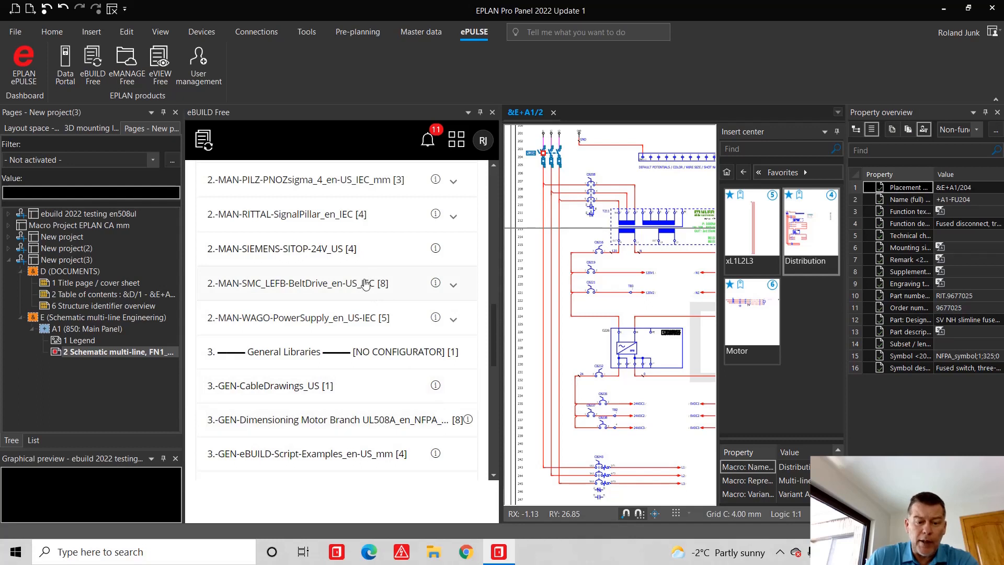
- Choose the Dimensioning Motor Branch library targeting New project(3) and expand the Motor Branch UL508A parameters
left_click(366, 420)
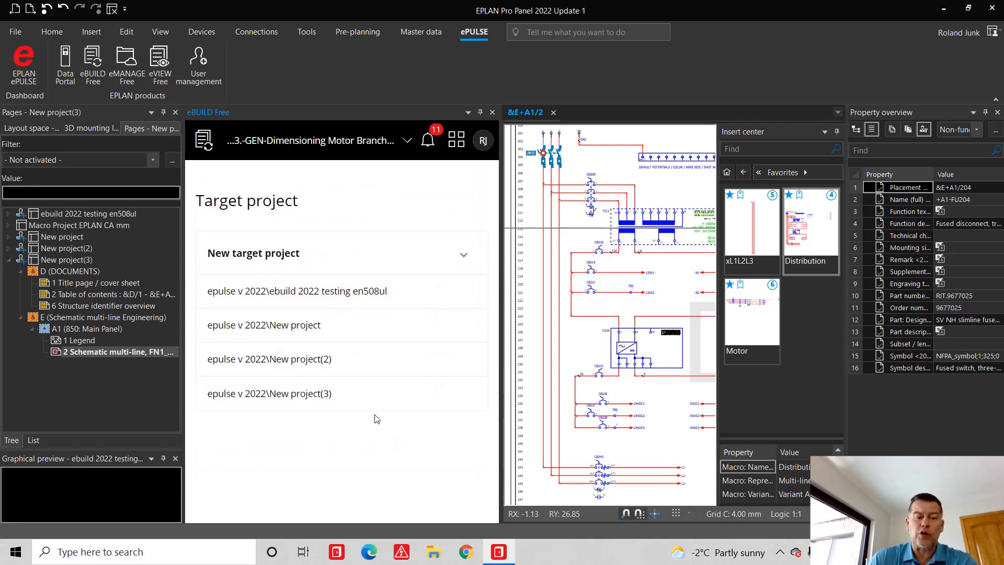
left_click(305, 394)
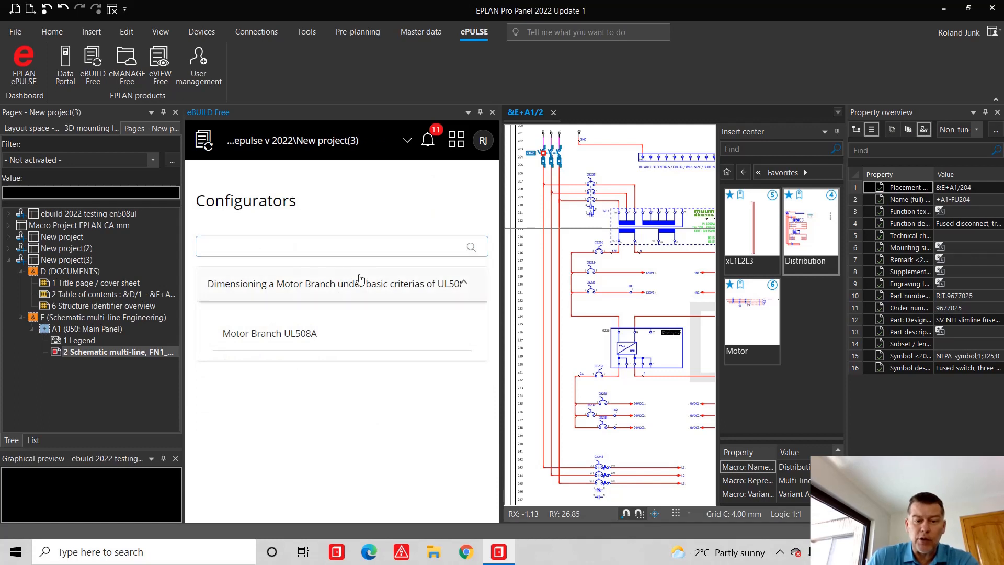
left_click(379, 351)
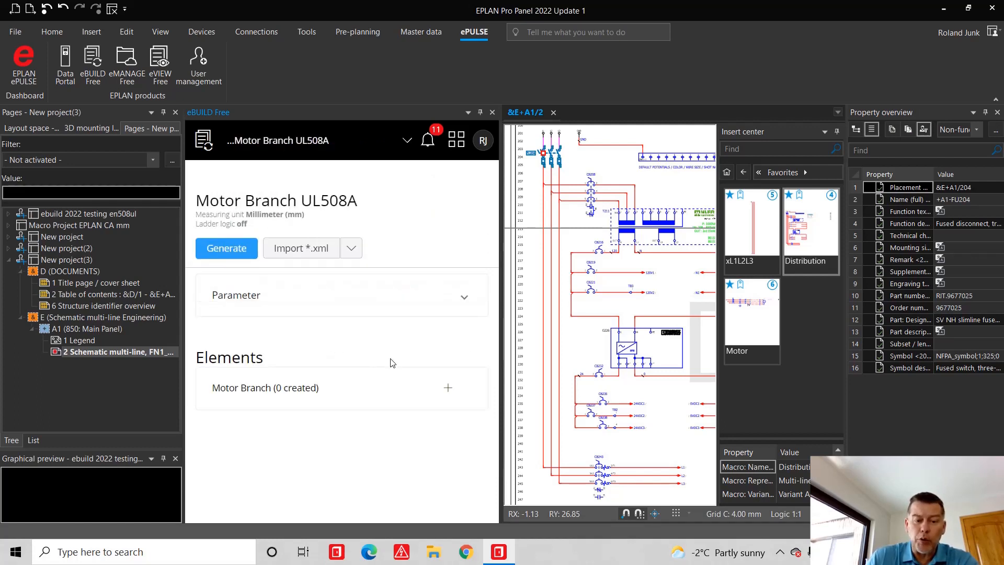
left_click(454, 300)
left_click(358, 349)
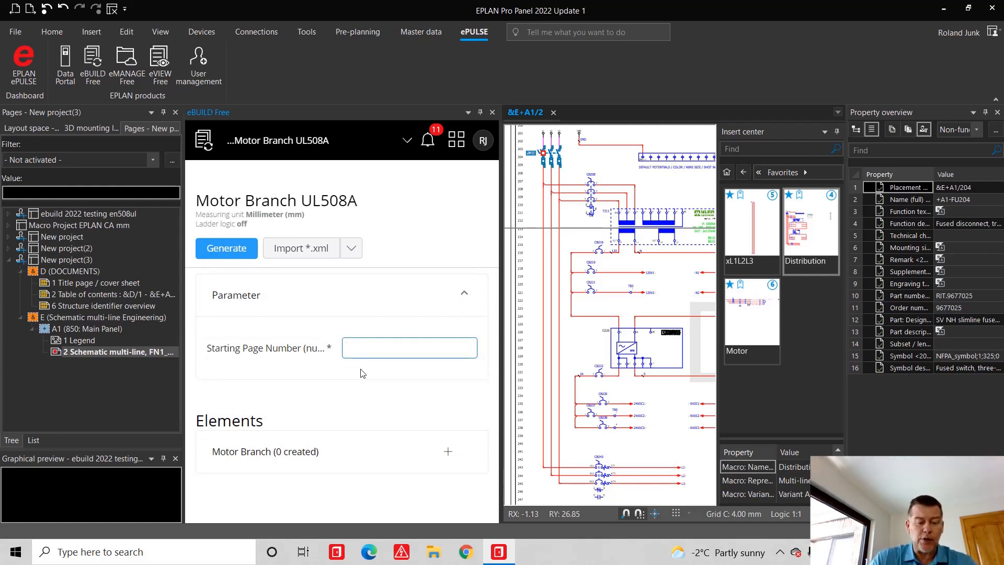
type("3")
- Add one motor branch element and expand Motor Branch 1's settings
left_click(448, 453)
left_click(286, 316)
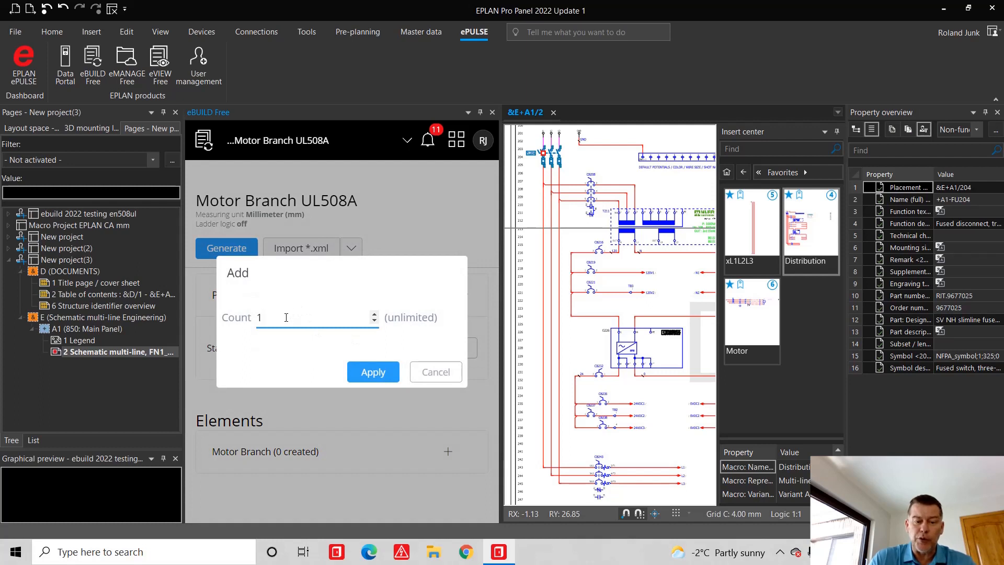
left_click(374, 373)
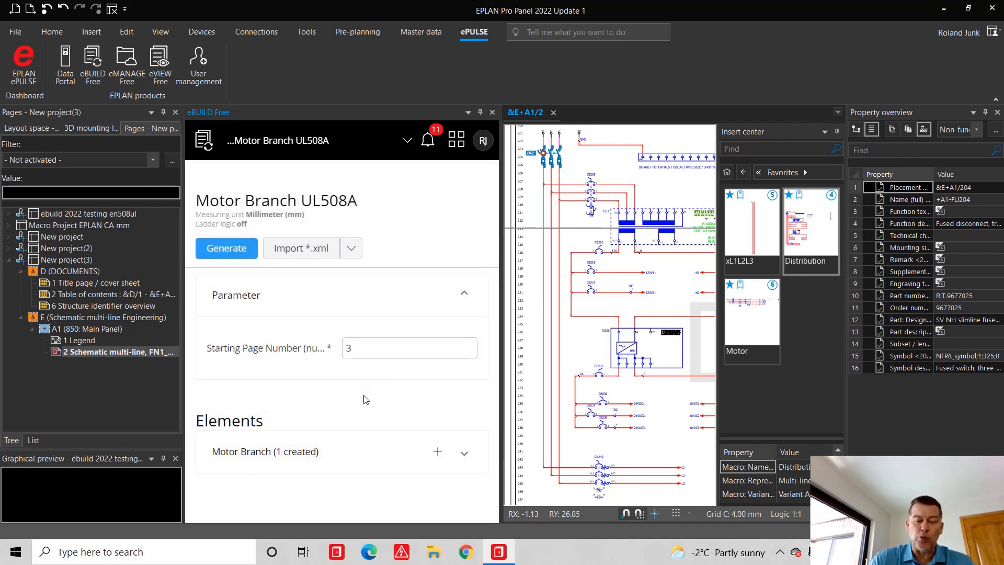
left_click(464, 452)
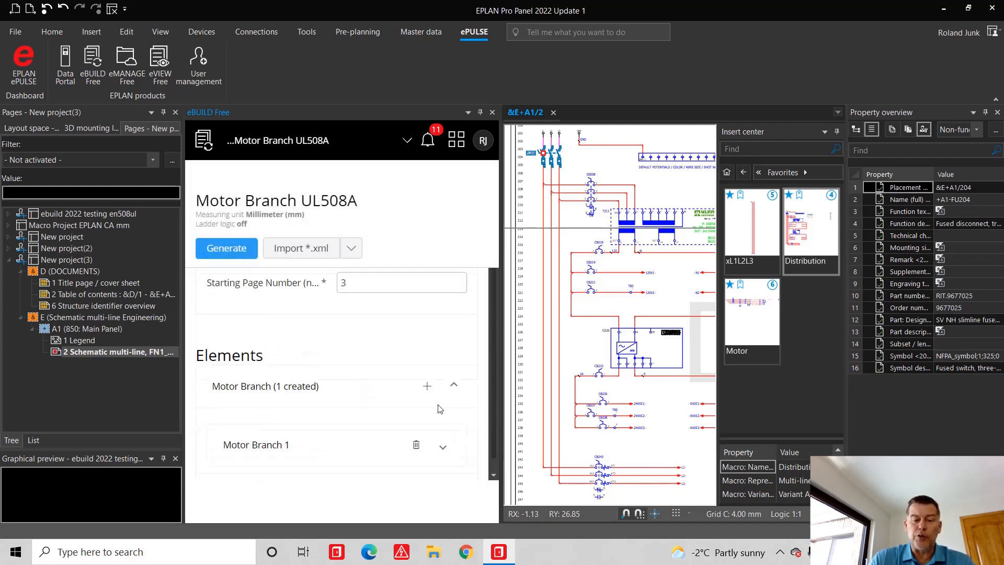
left_click(443, 444)
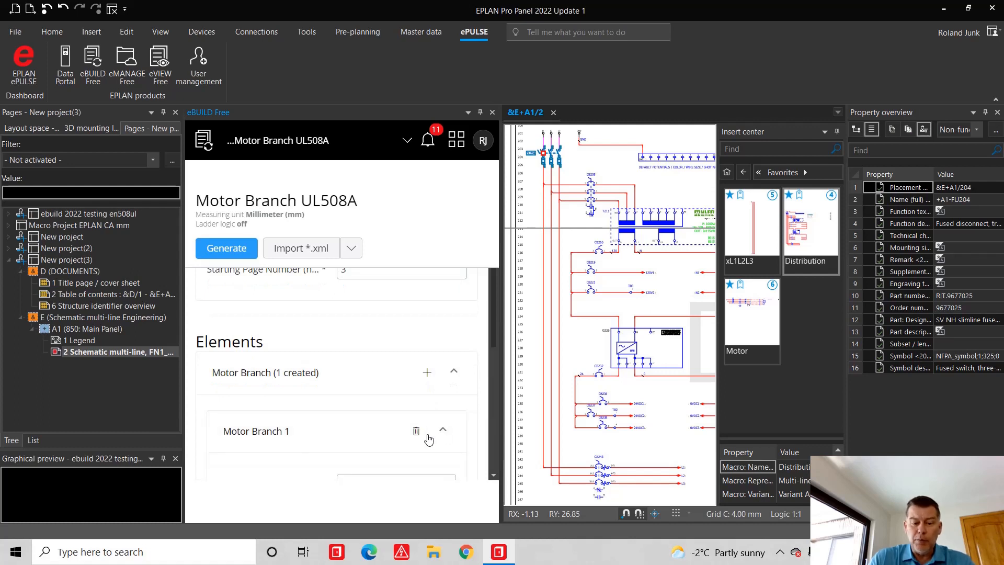
scroll(435, 421, "down", 3)
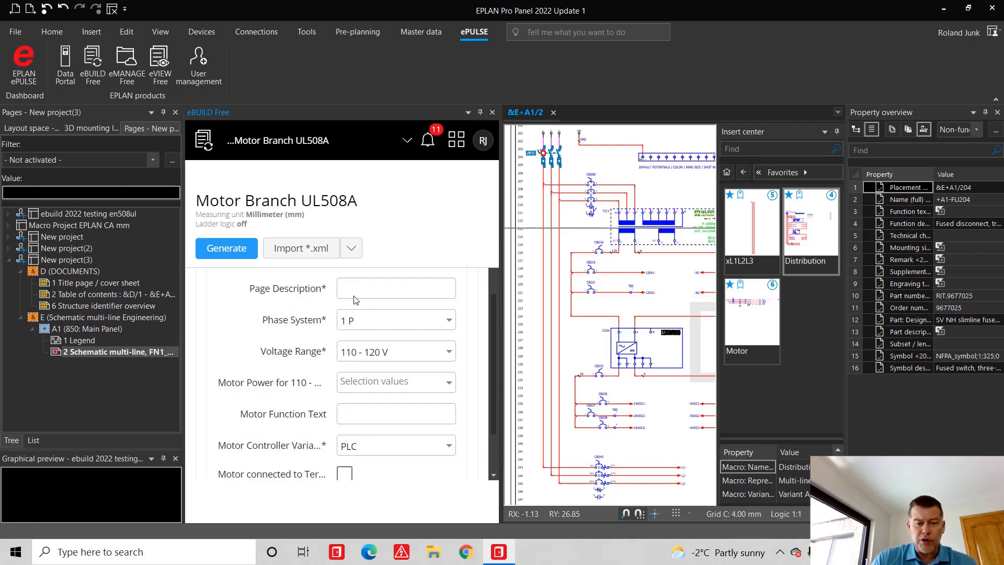
scroll(354, 299, "down", 3, "ctrl")
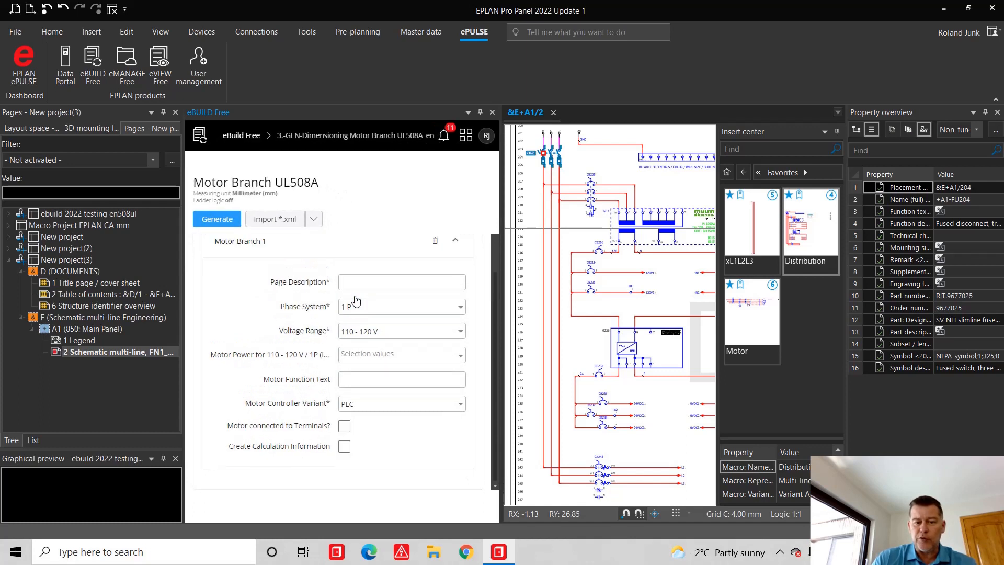
- Describe the branch as Transfer Belt nr.1 with 3 P, 550 - 600 V and motor power 2
left_click(378, 282)
type("Transfer Belt nr.")
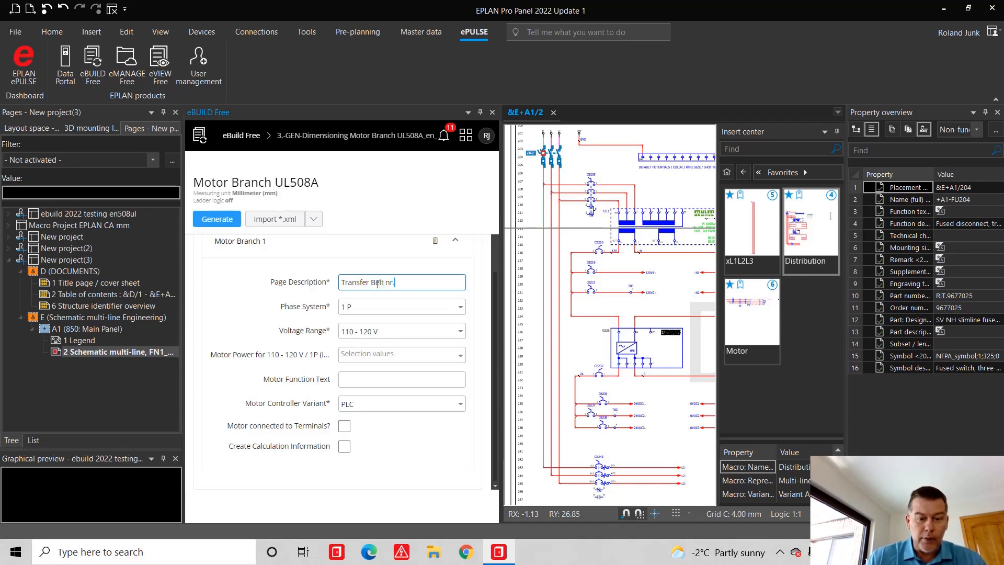
type("1")
left_click(401, 307)
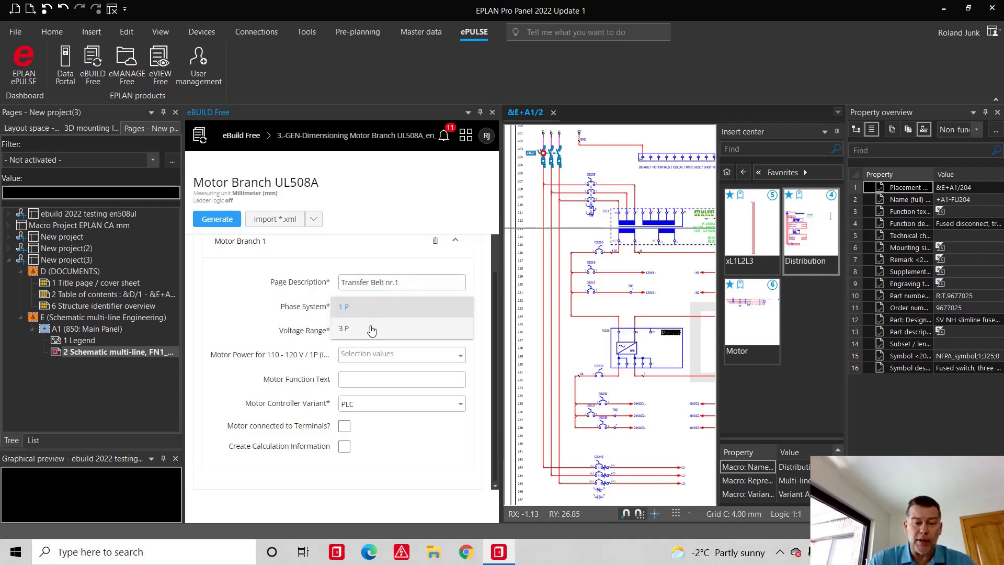
left_click(373, 330)
left_click(385, 330)
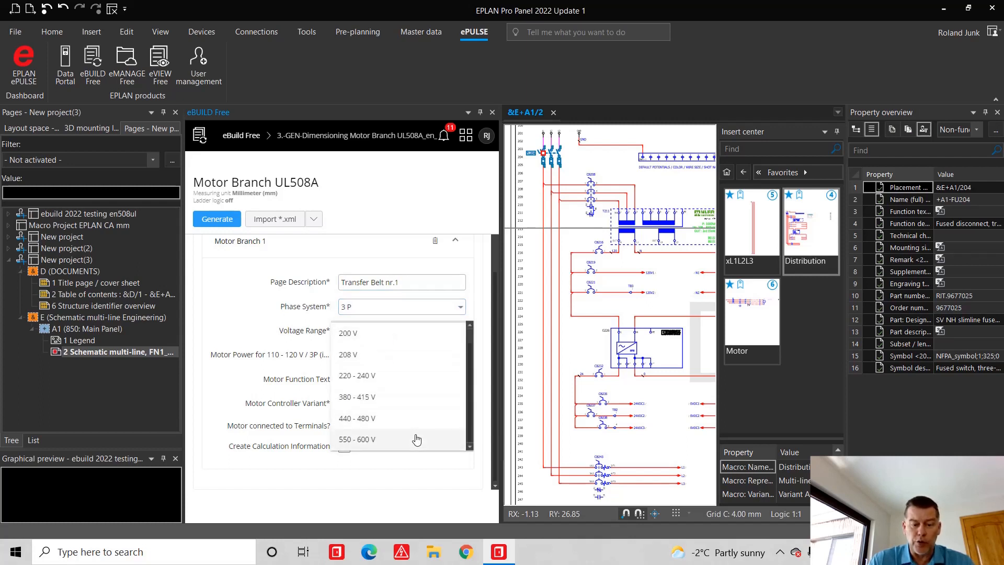
left_click(384, 440)
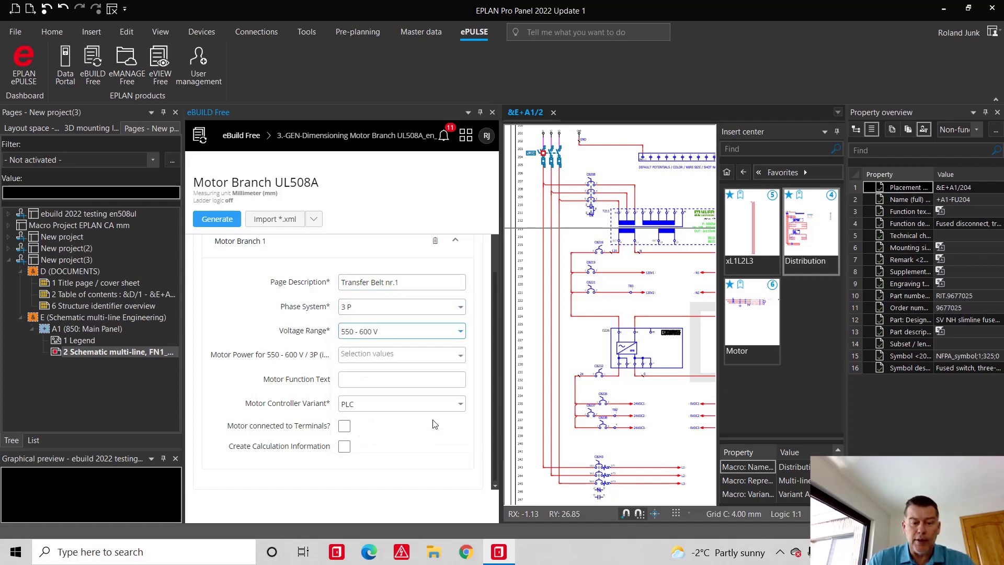
left_click(363, 356)
left_click(361, 442)
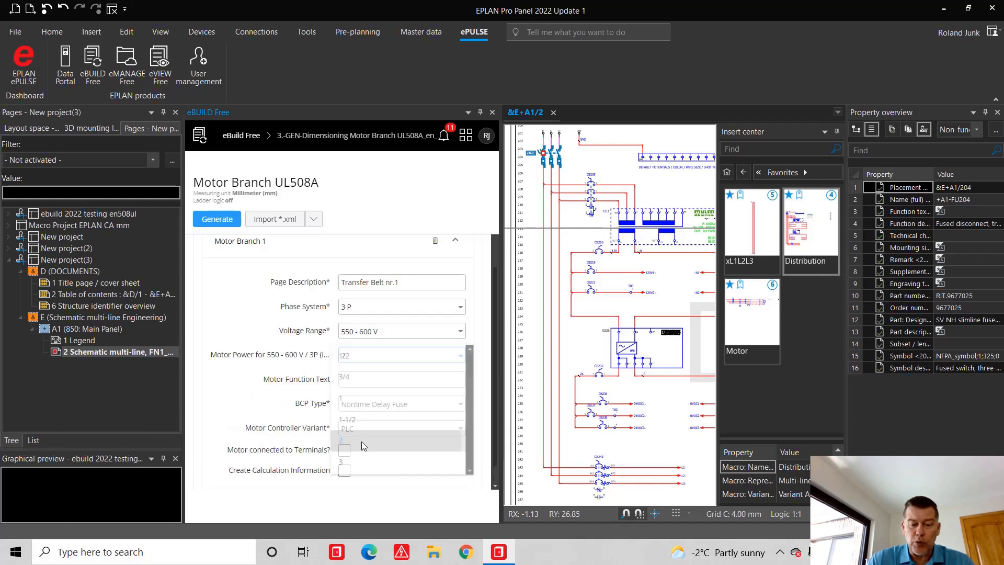
left_click(369, 379)
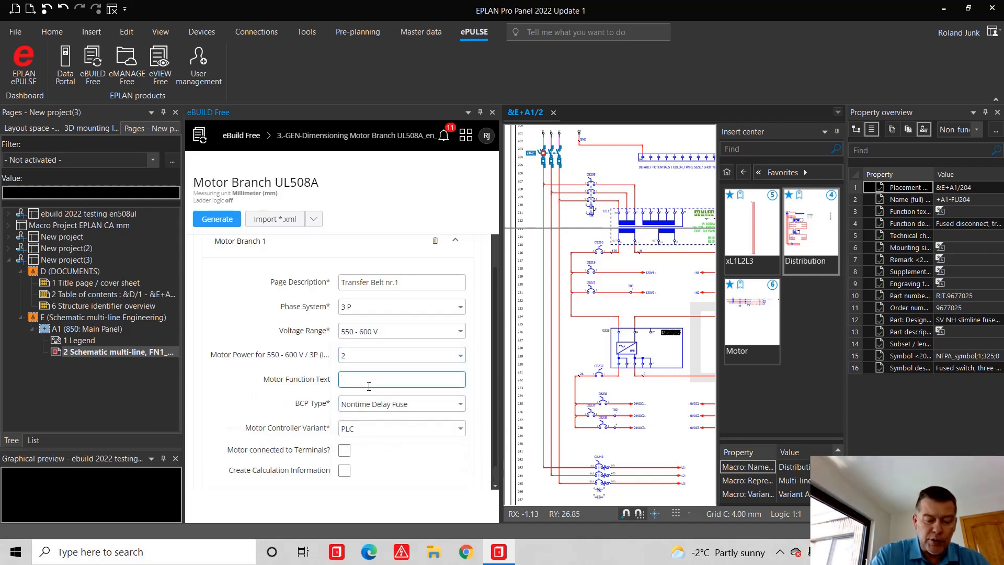
type("Transfer Belt Motor")
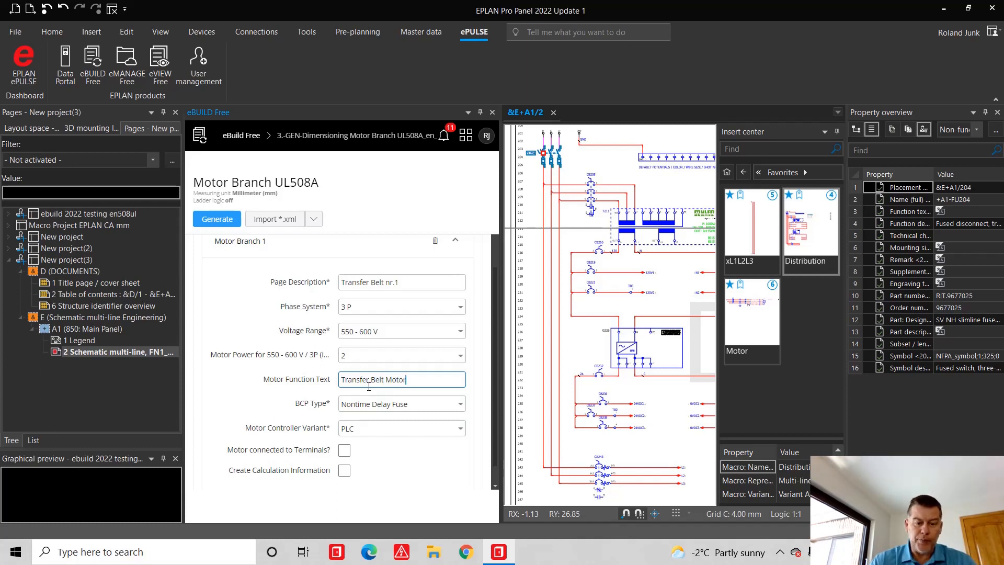
- Choose Instantaneous-trip circuit breaker protection, keep PLC, and check terminals and calculation information
left_click(397, 403)
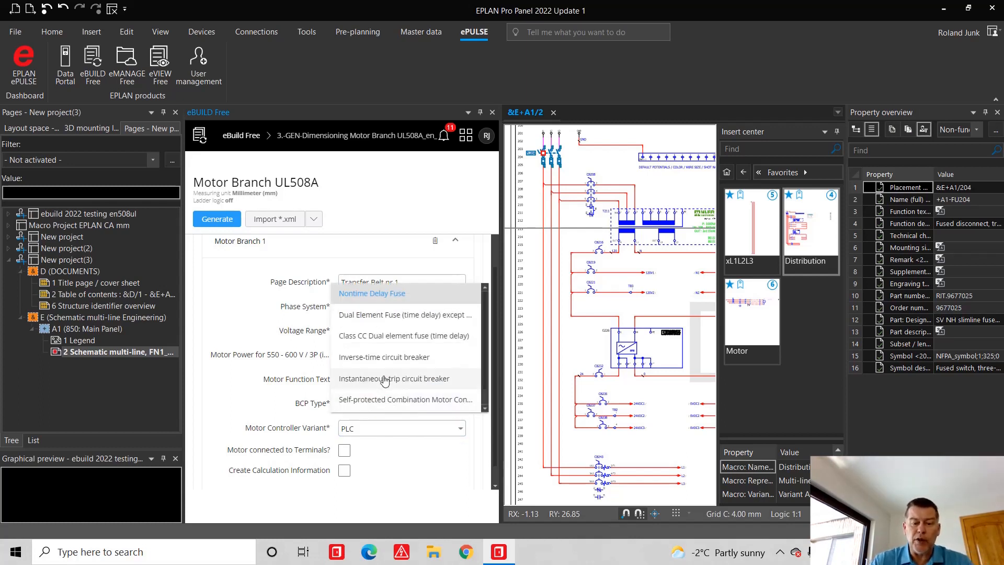
scroll(380, 392, "down", 1)
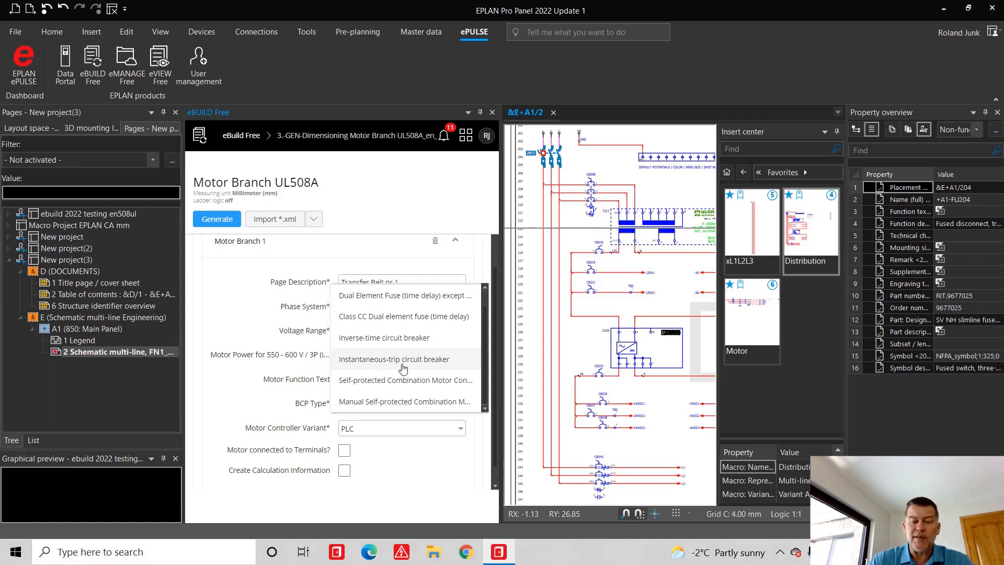
left_click(403, 361)
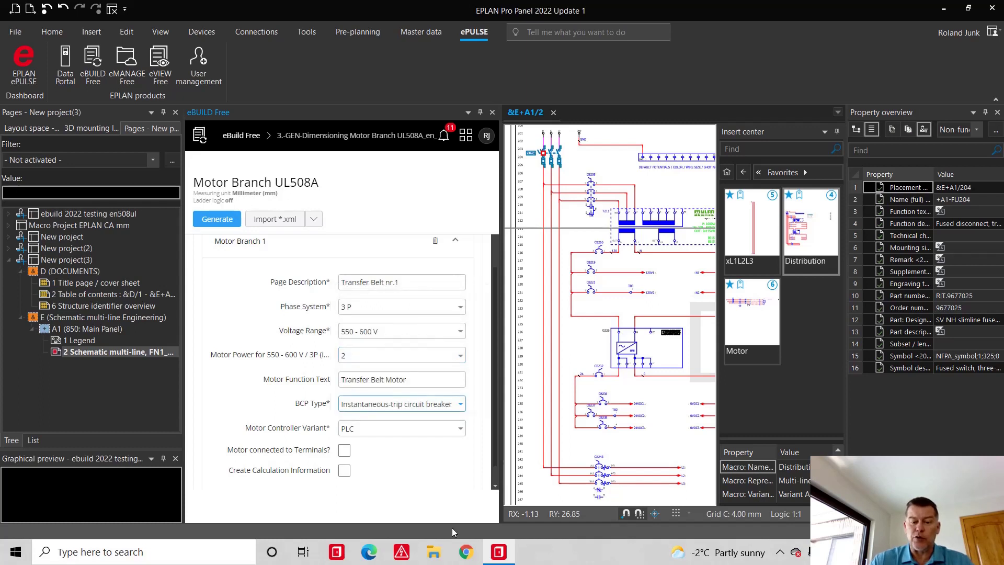
left_click(360, 430)
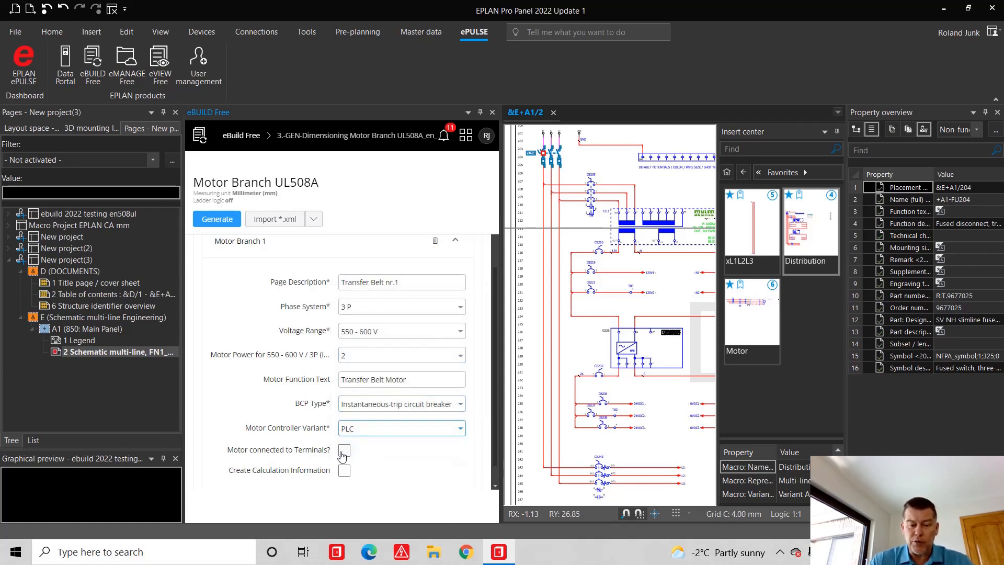
left_click(344, 450)
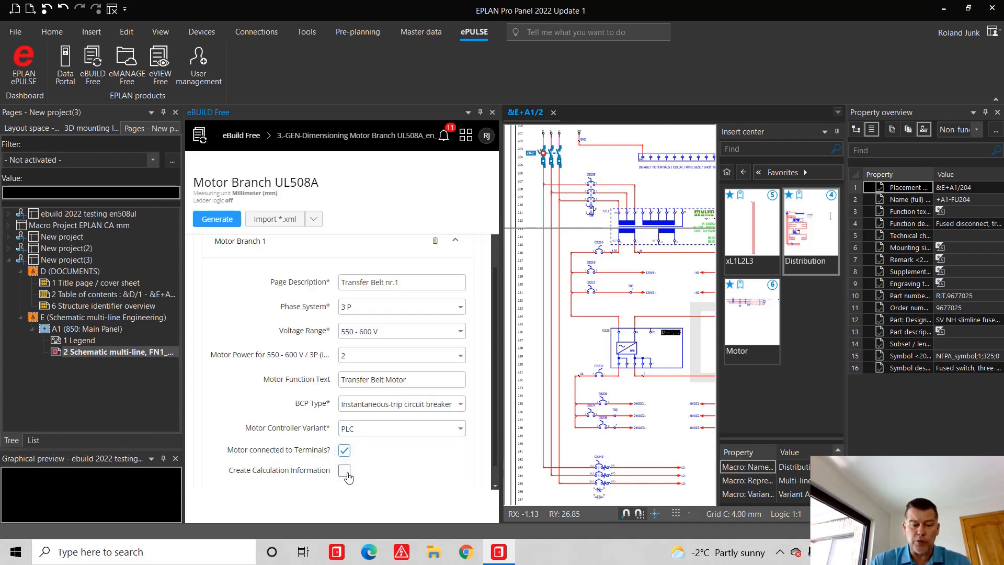
left_click(345, 470)
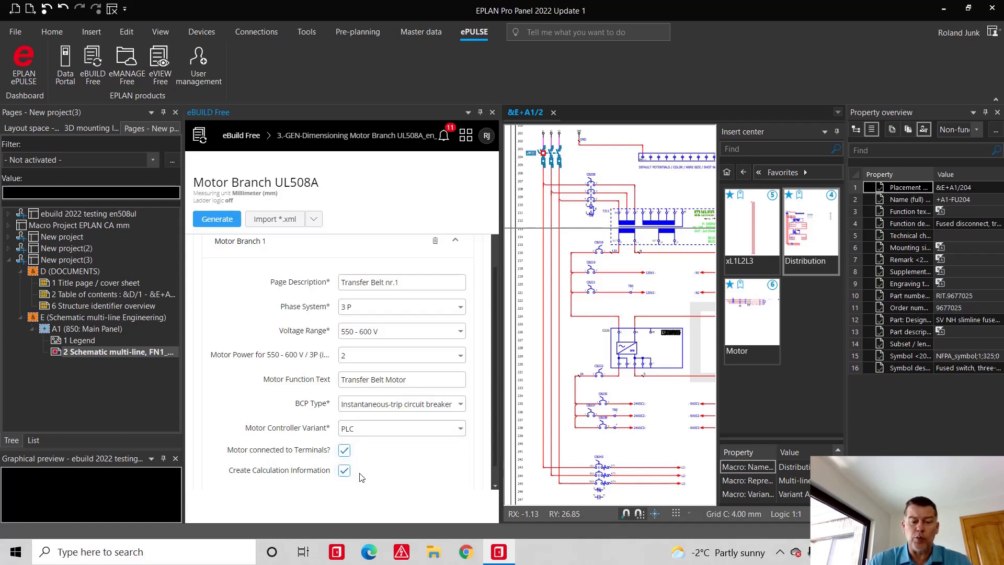
- Generate the Transfer Belt nr.1 page and drag it into the E schematic section, confirming structure and numbering
left_click(213, 219)
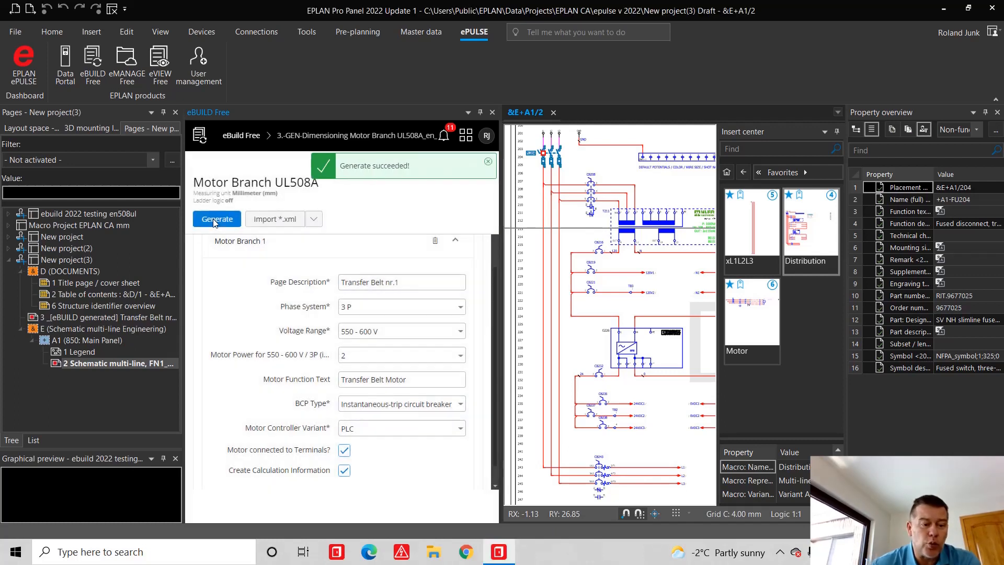
left_click(102, 316)
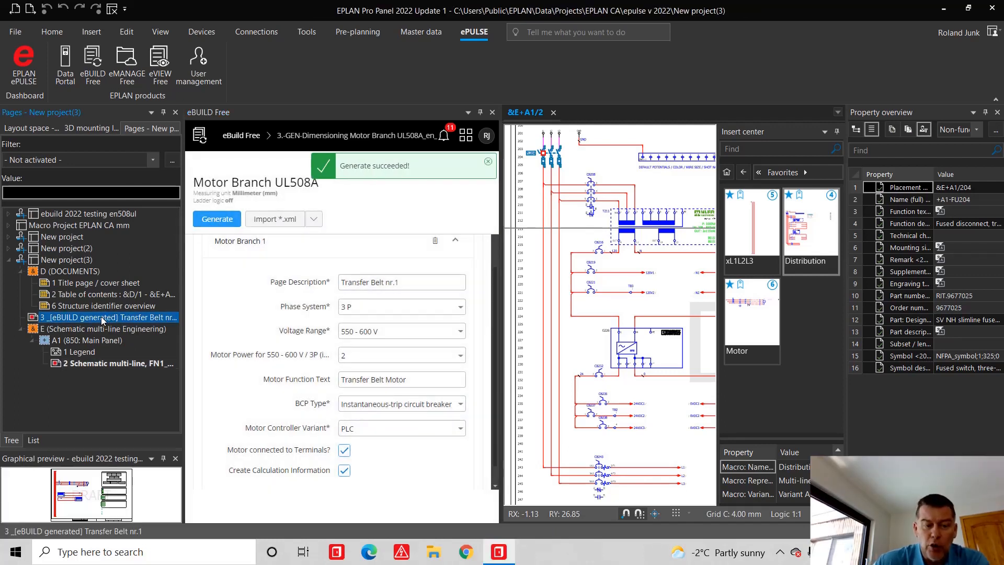
left_click_drag(101, 316, 112, 347)
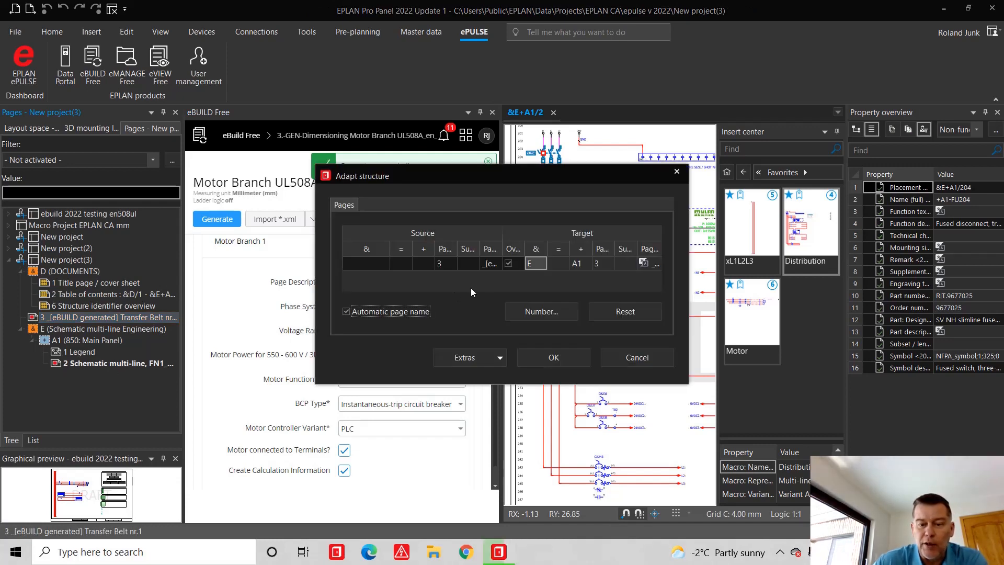
left_click(553, 357)
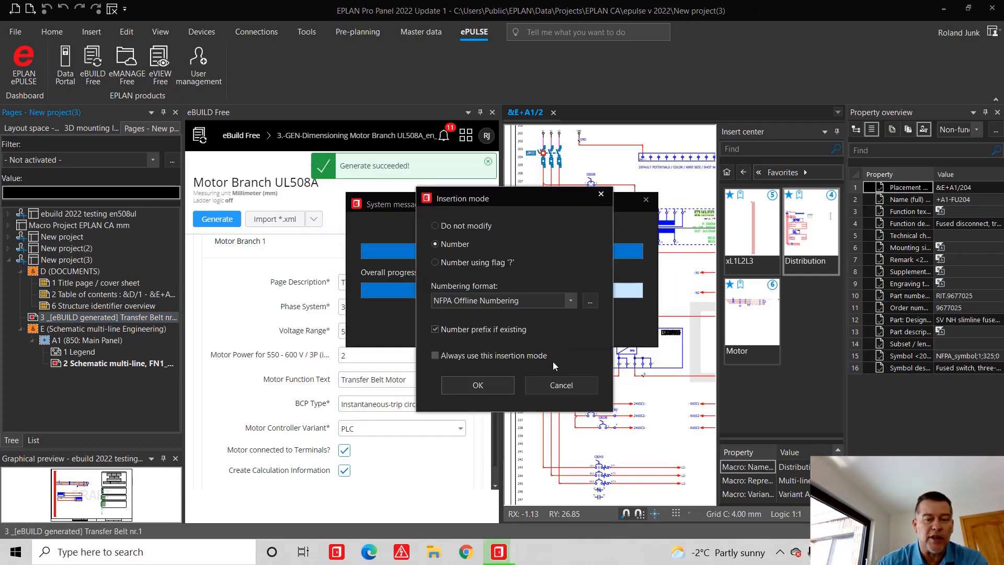
left_click(488, 383)
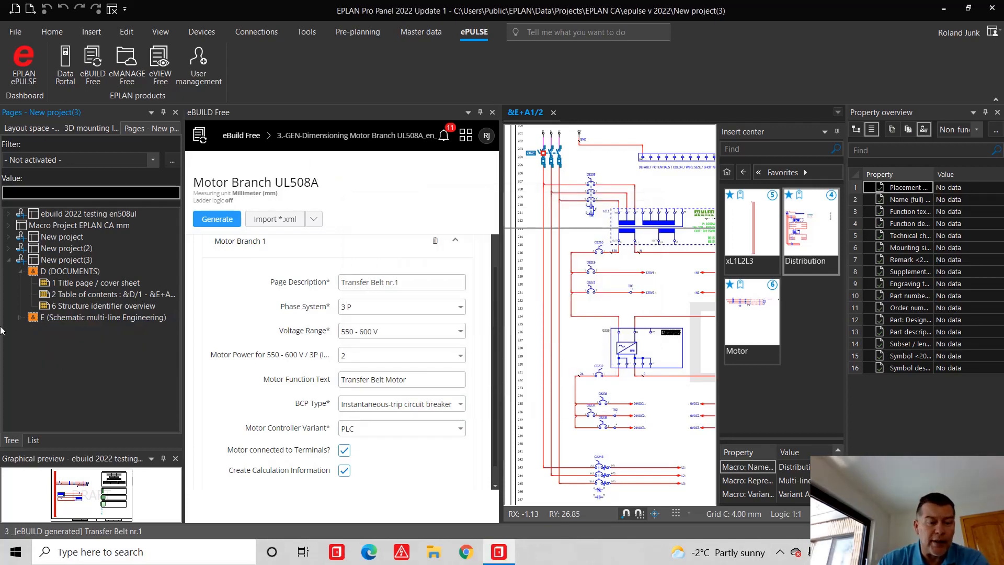
- Close eBUILD and open the generated Transfer Belt page under A1 Main Panel
left_click(91, 319)
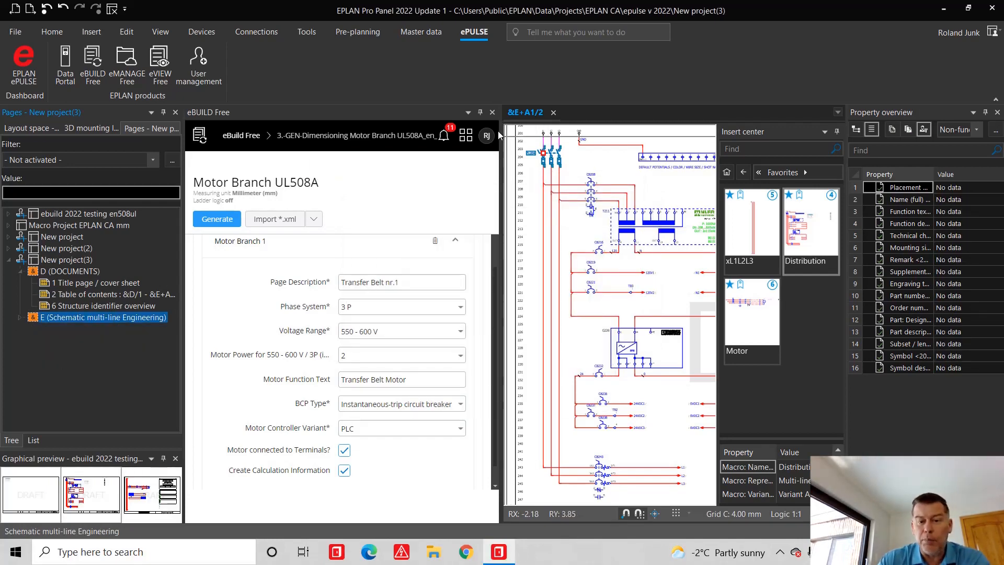
left_click(492, 111)
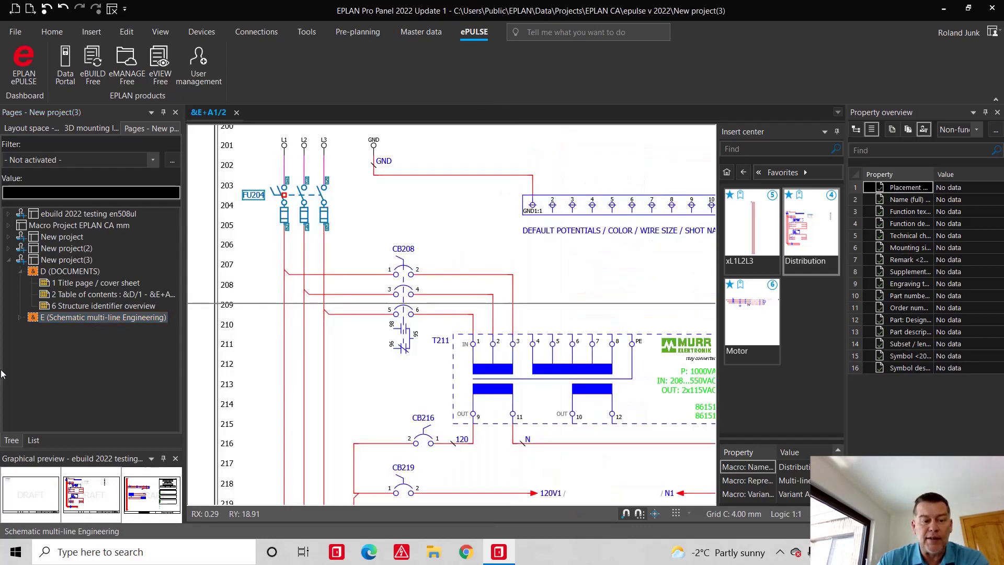
double_click(94, 318)
left_click(86, 329)
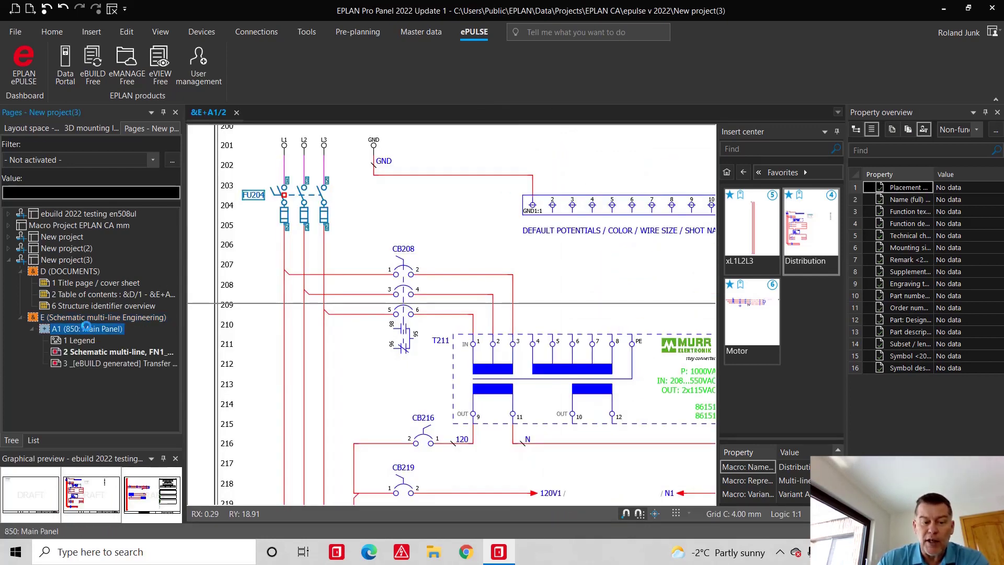
double_click(110, 364)
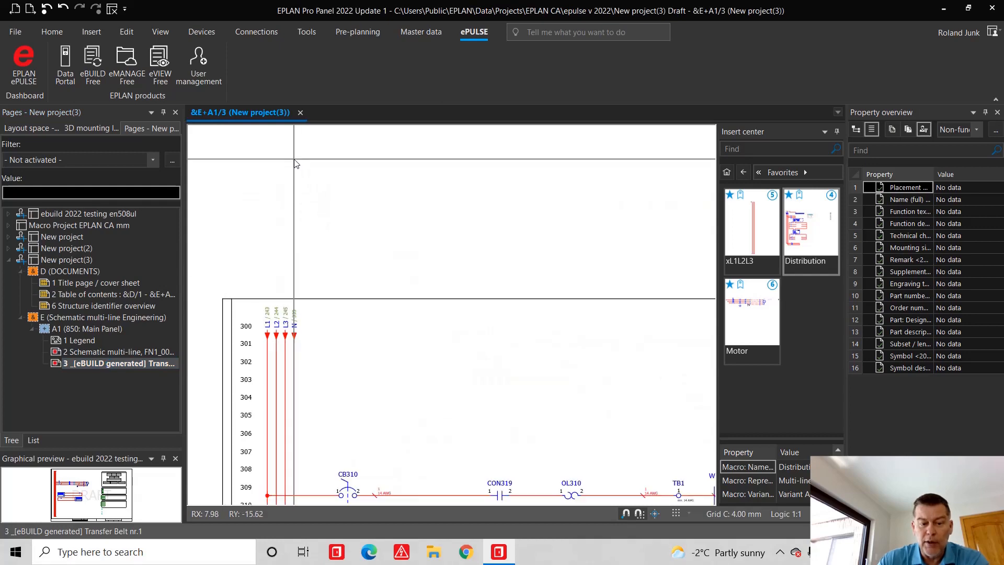
scroll(296, 163, "down", 3)
scroll(296, 259, "up", 4)
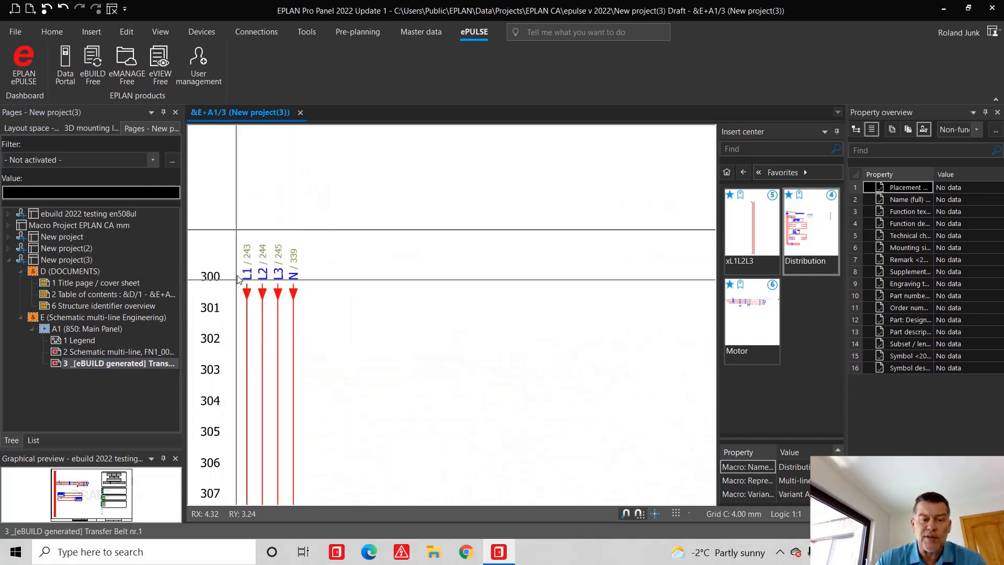
- Jump between the L1 interruption point's counterparts on pages 2 and 3
left_click(247, 267)
key("f")
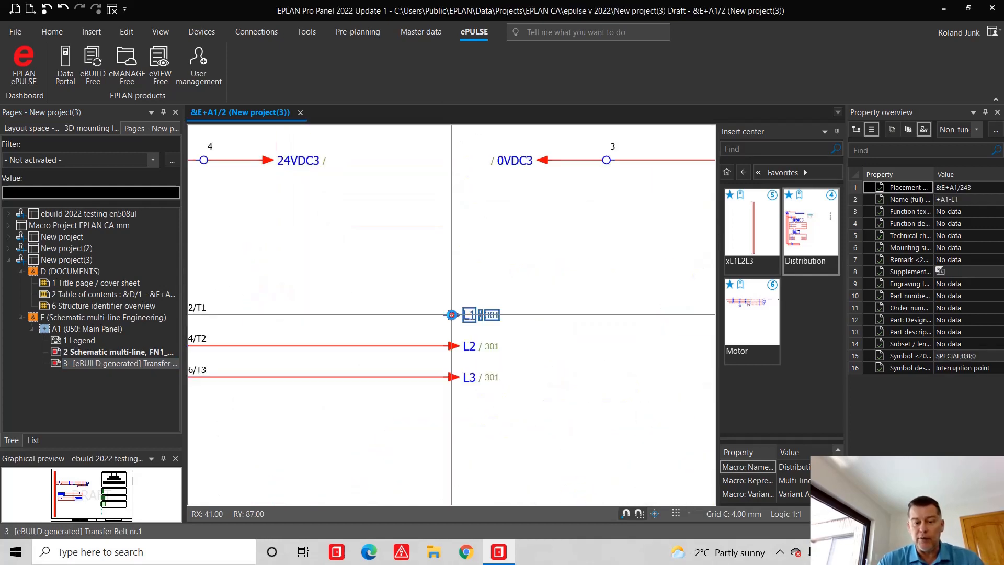
key("f")
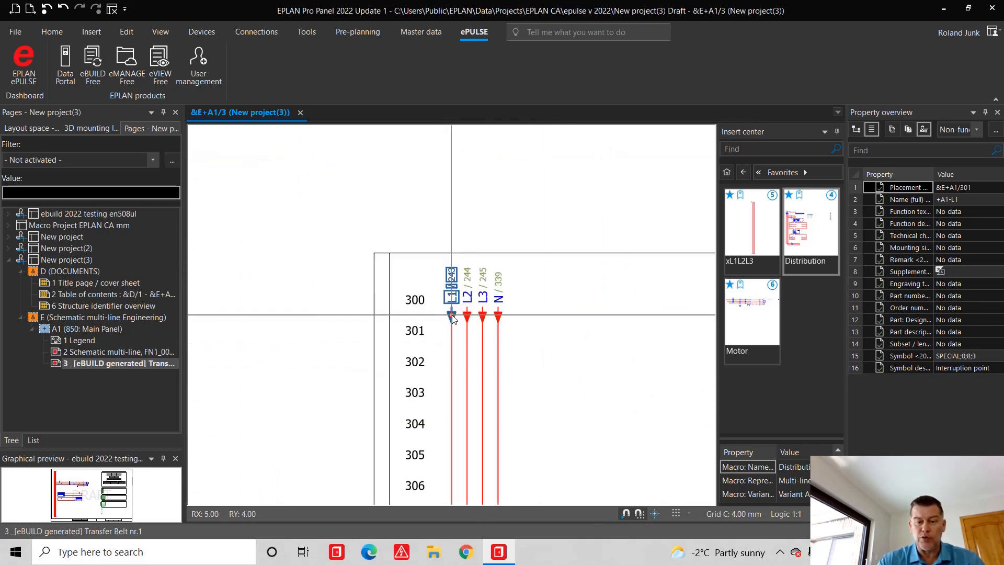
scroll(452, 314, "down", 2)
scroll(486, 325, "down", 2)
scroll(526, 336, "down", 1)
scroll(518, 314, "up", 2)
scroll(511, 308, "down", 1)
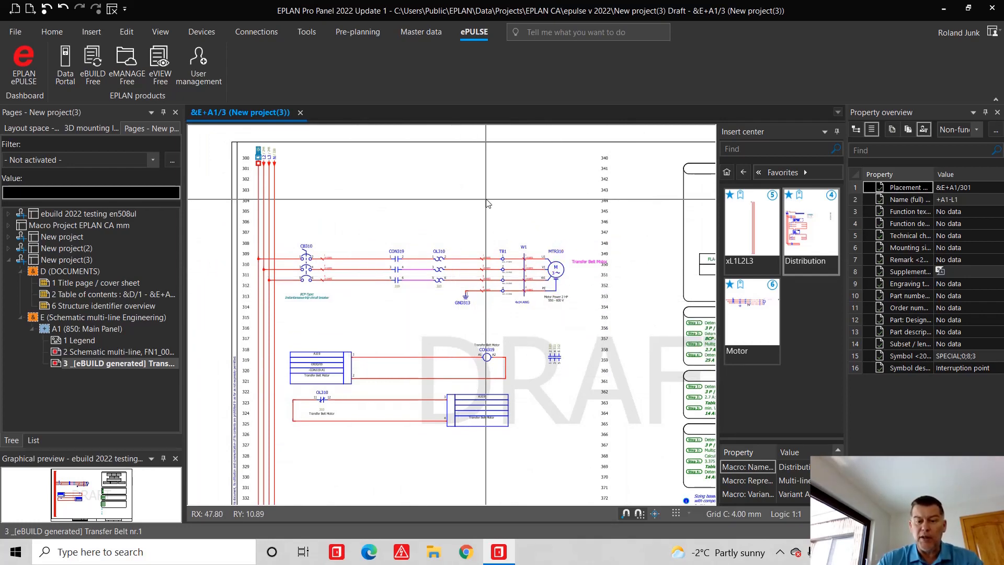
scroll(486, 199, "down", 2)
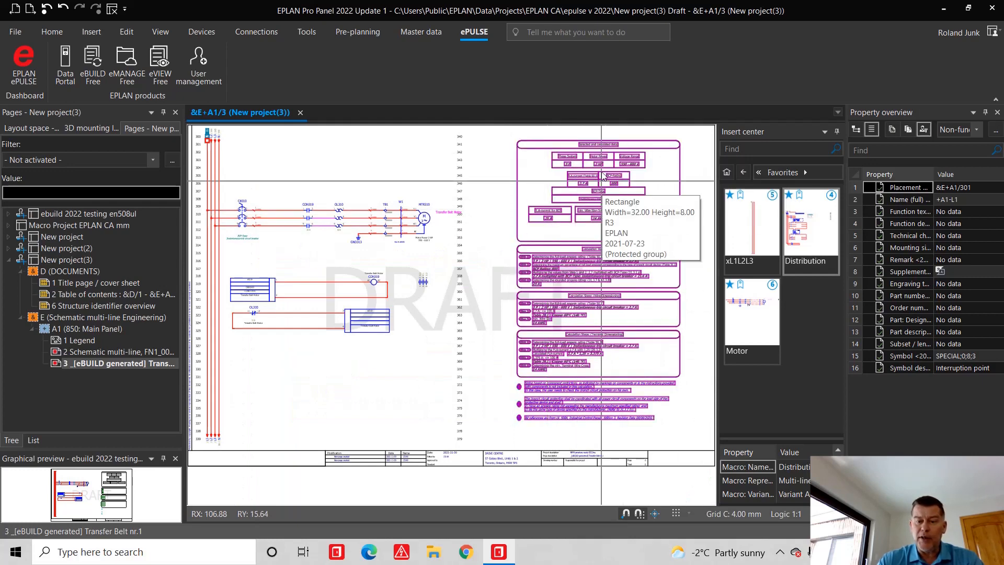
scroll(612, 196, "up", 2)
scroll(652, 141, "up", 2)
scroll(651, 150, "up", 2)
scroll(647, 156, "up", 1)
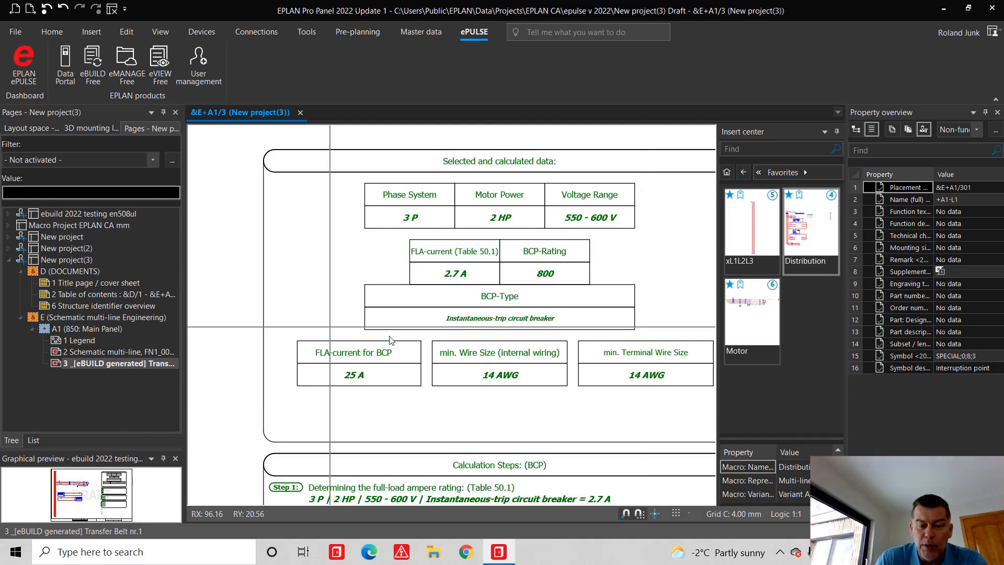
scroll(486, 314, "down", 4)
scroll(620, 236, "down", 2)
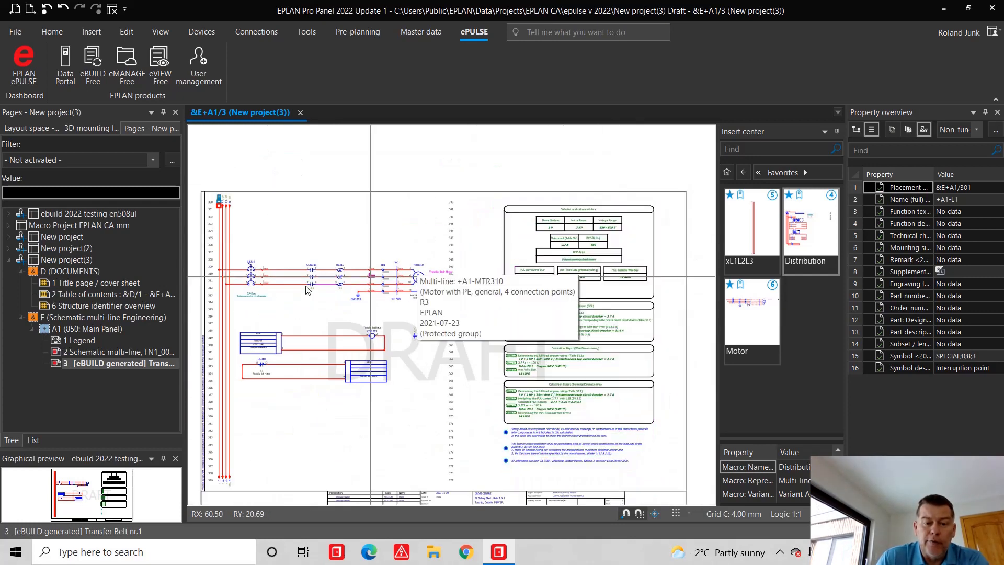
- Open CB310's properties, review its general and Parts tabs and start Device selection
left_click(251, 274)
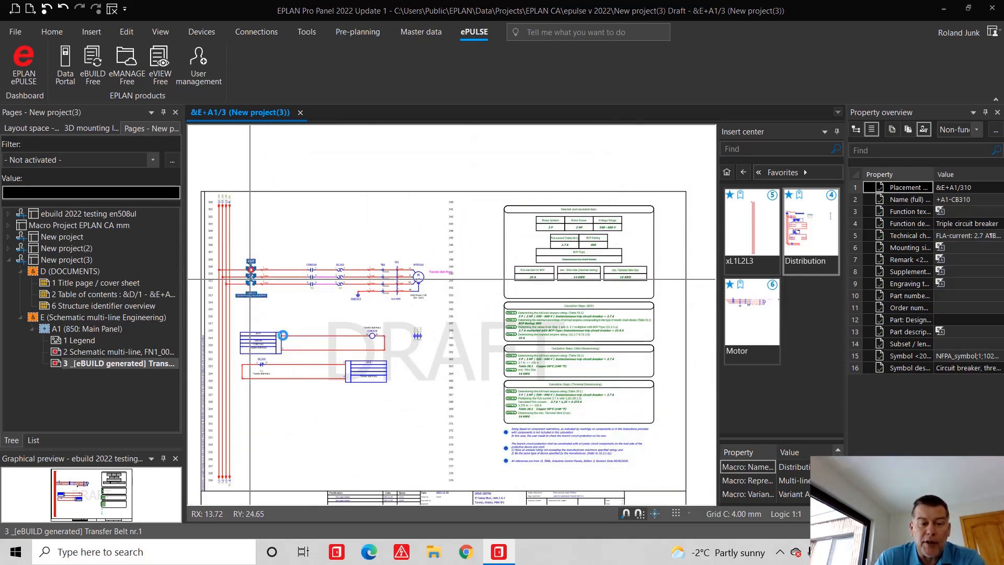
double_click(282, 336)
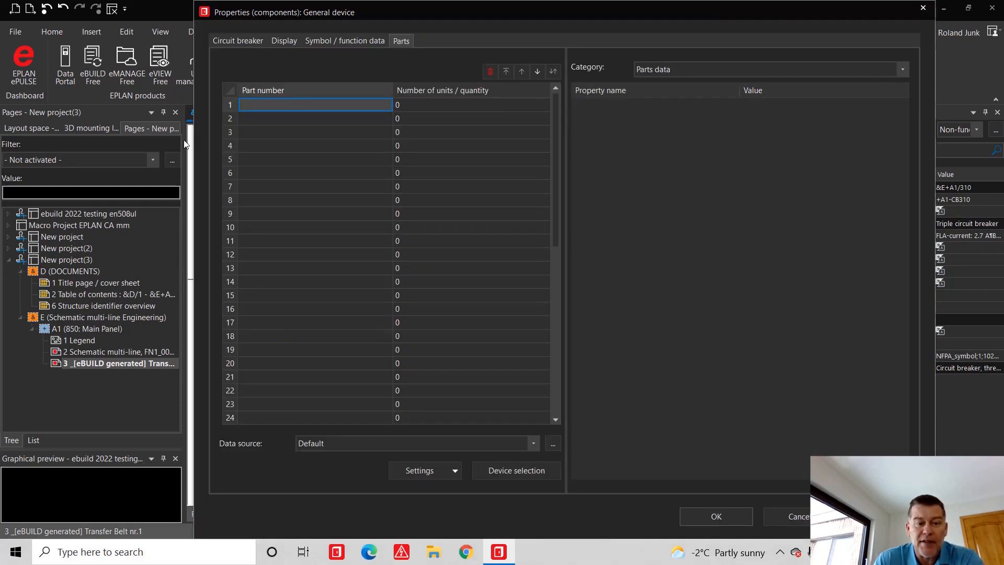
left_click(230, 40)
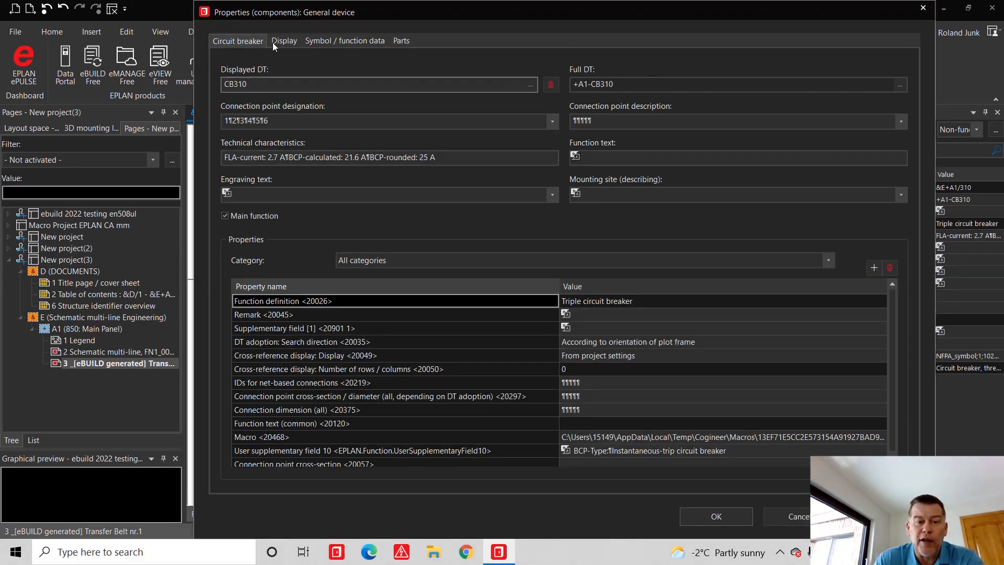
left_click(401, 41)
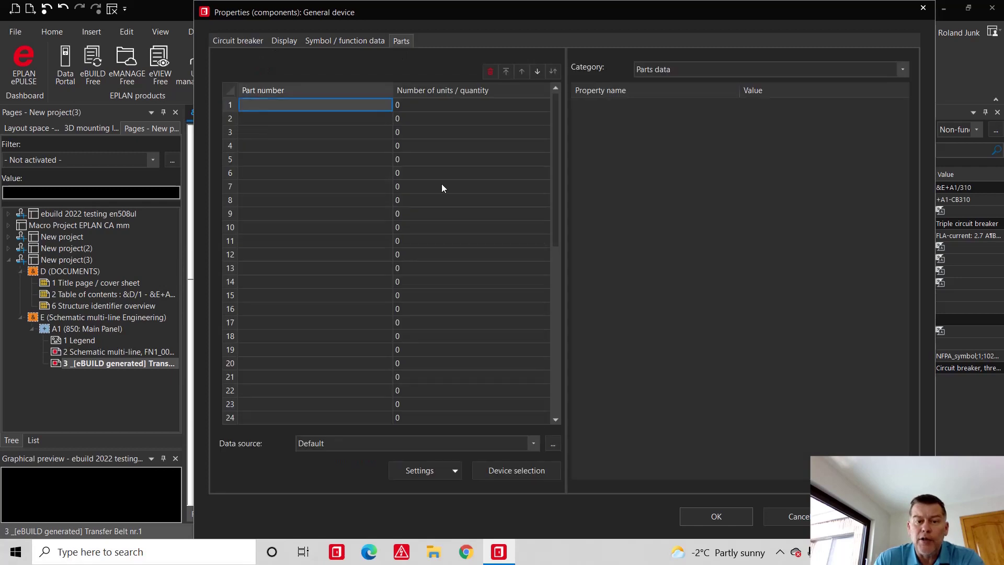
left_click(513, 469)
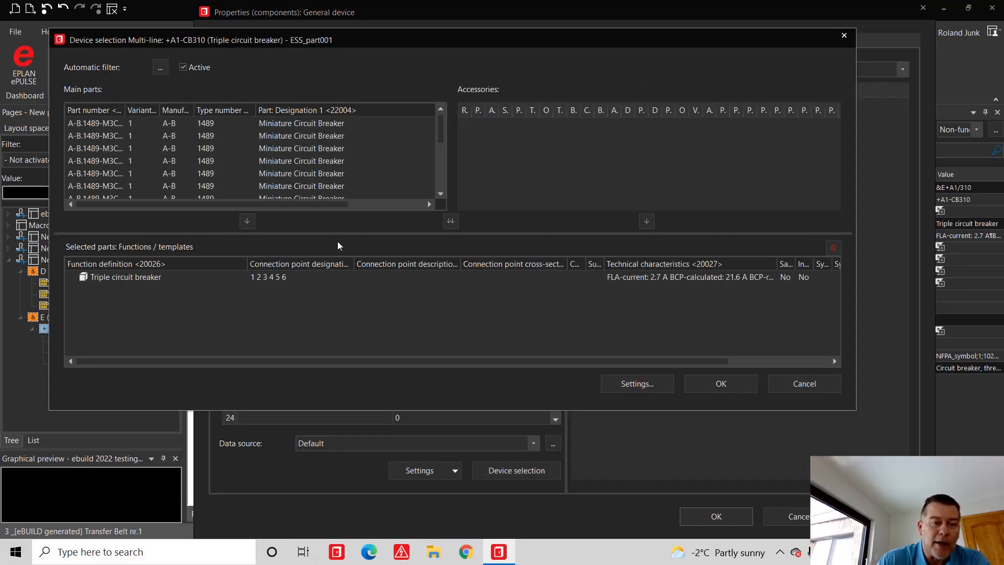
- Assign part A-B.1489-M3C250 to the triple circuit breaker and apply the properties
double_click(124, 110)
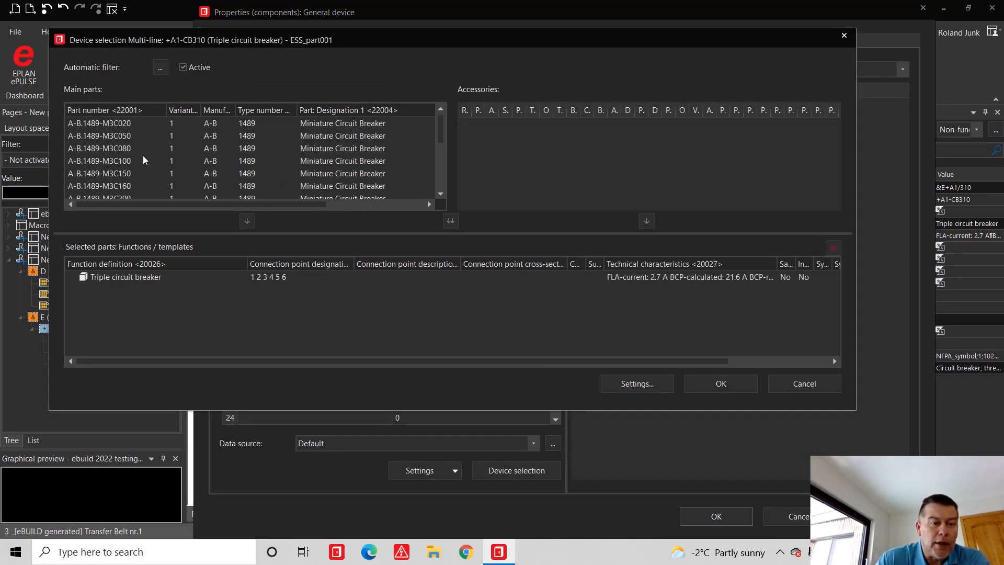
scroll(132, 188, "down", 1)
left_click(126, 174)
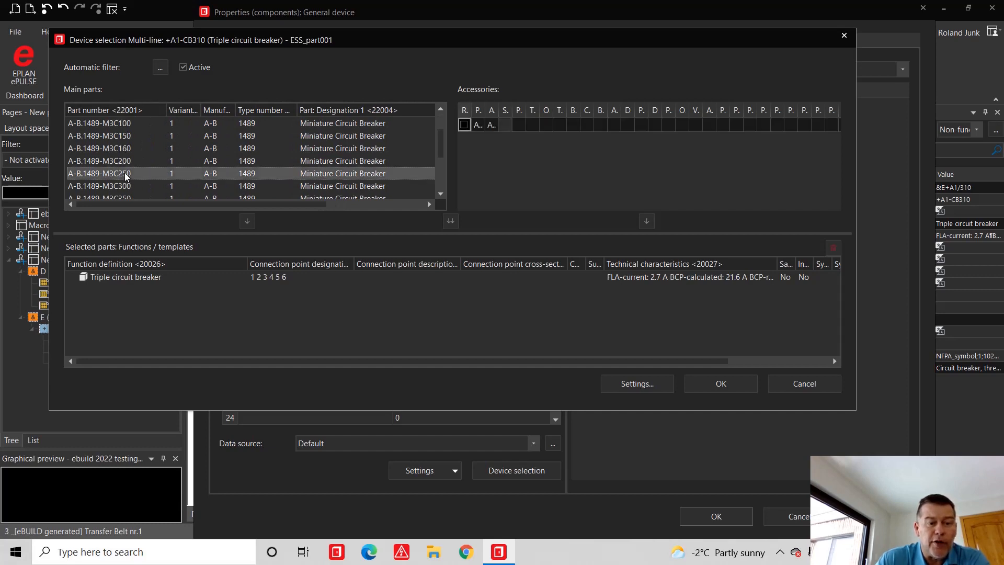
left_click(247, 220)
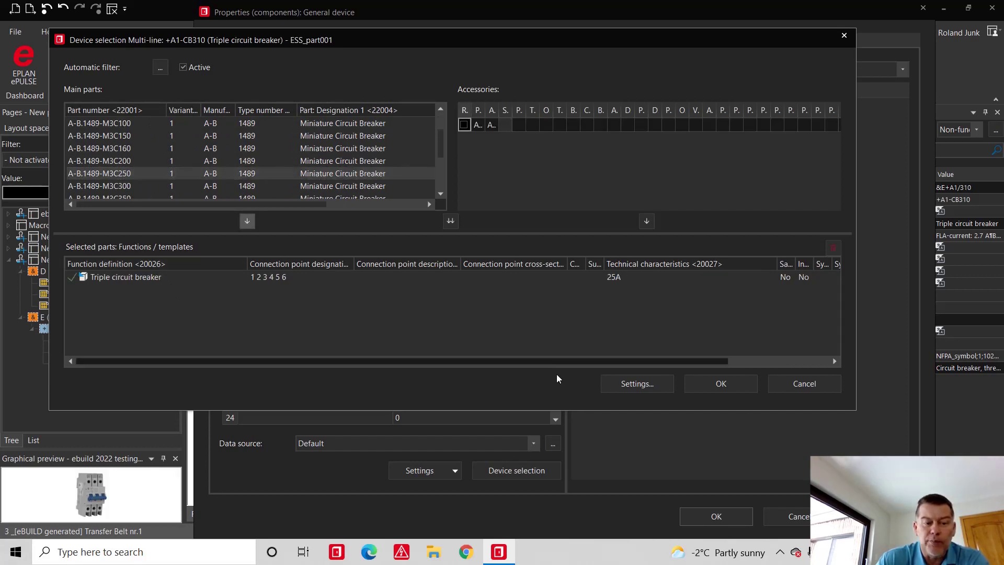
left_click(718, 388)
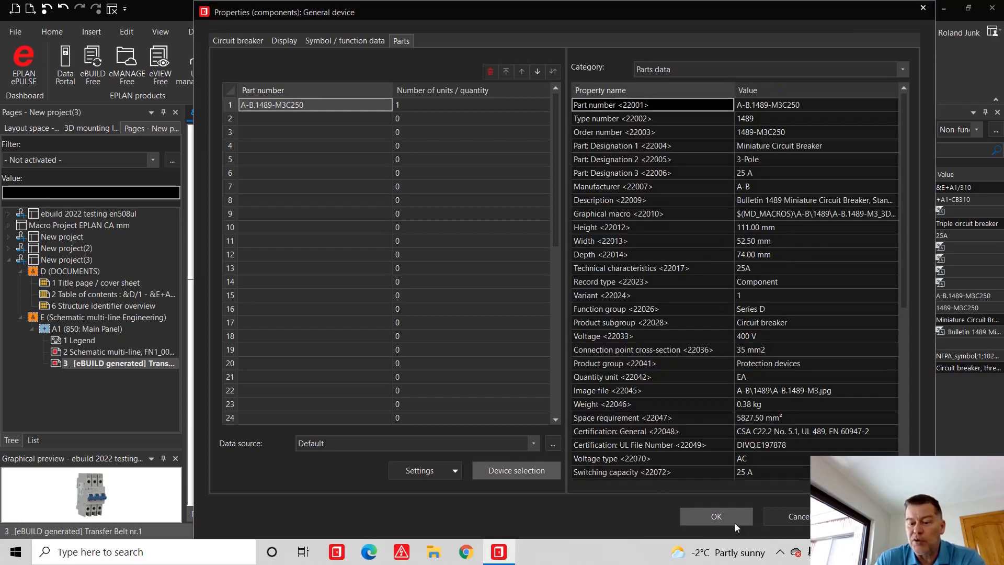
left_click(716, 516)
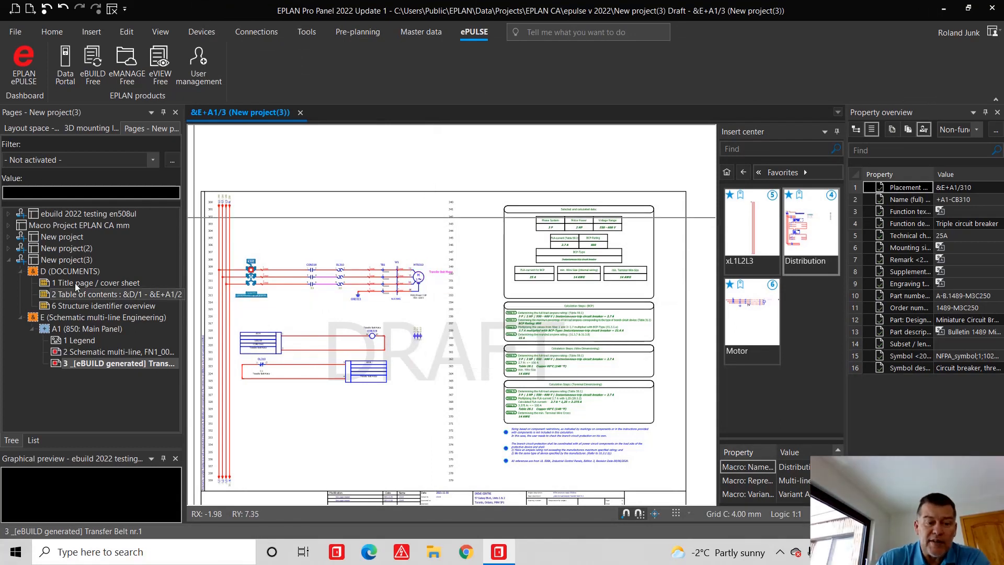
- Generate the project reports for New project(3) and open the BOM Summarized parts list page
left_click(67, 259)
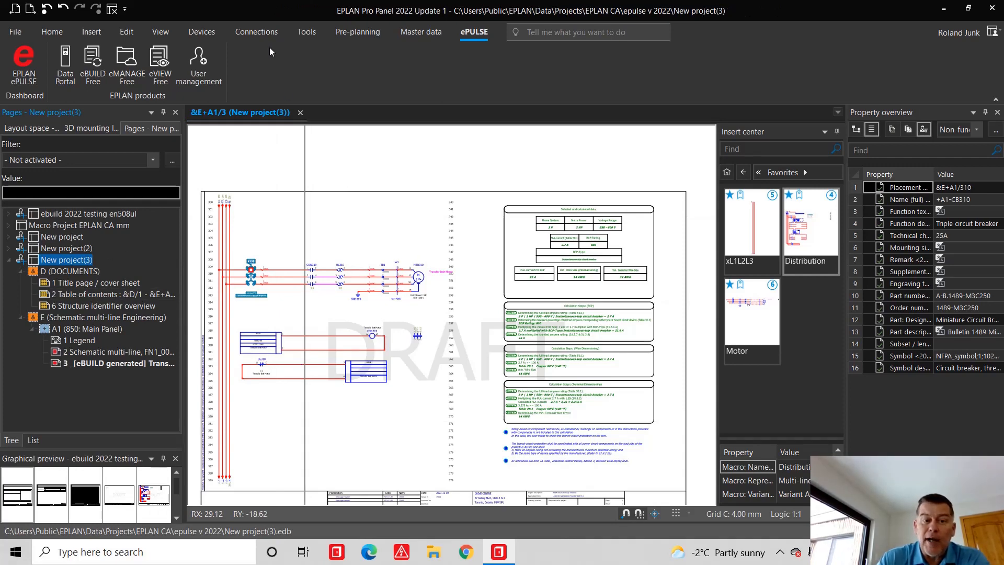
left_click(306, 32)
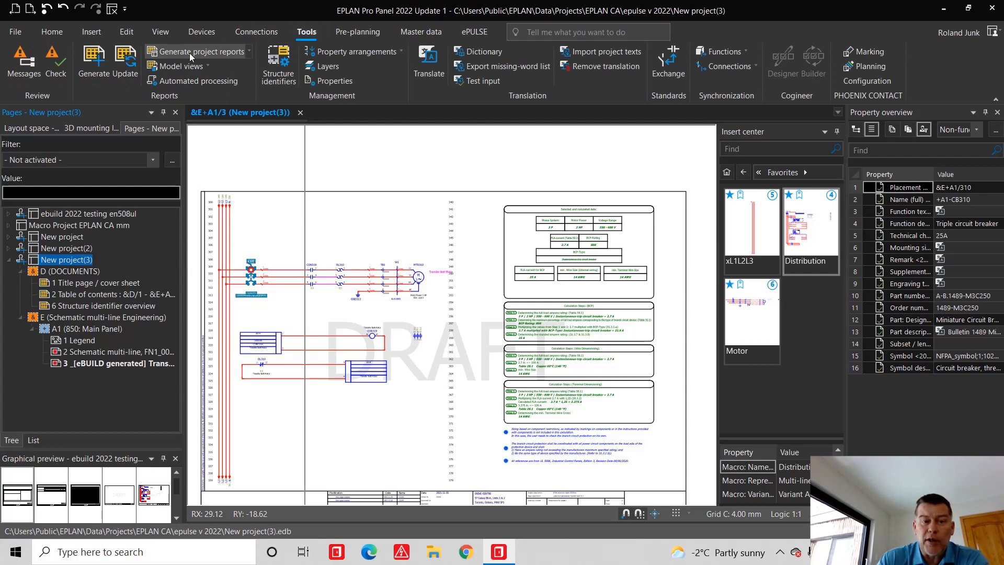
left_click(188, 53)
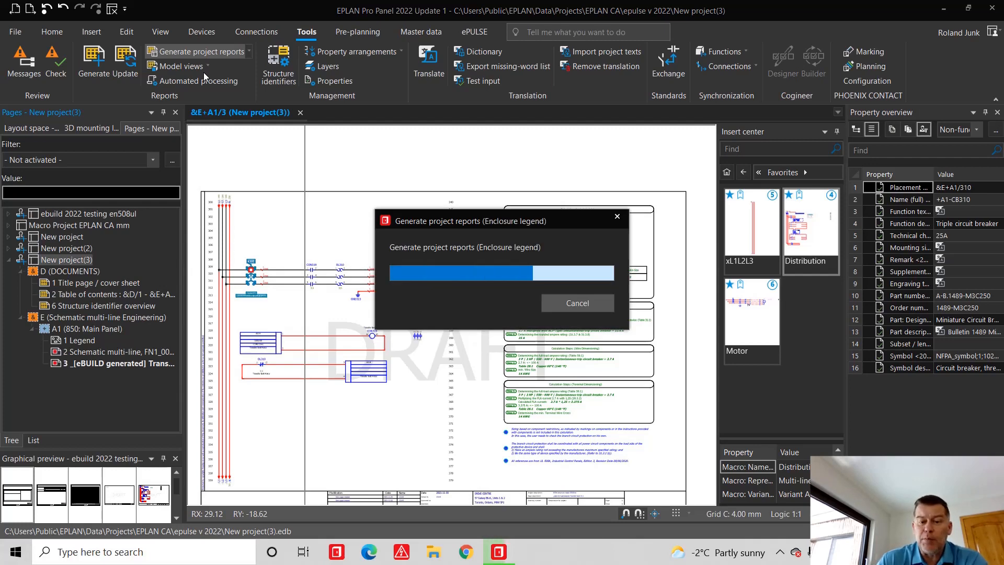
left_click(203, 72)
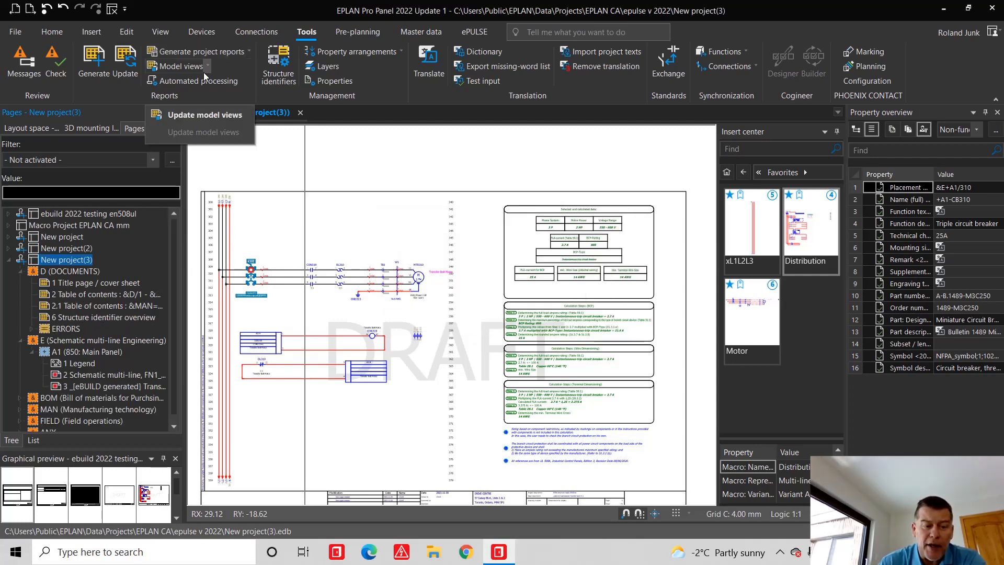
scroll(94, 330, "down", 1)
left_click(94, 391)
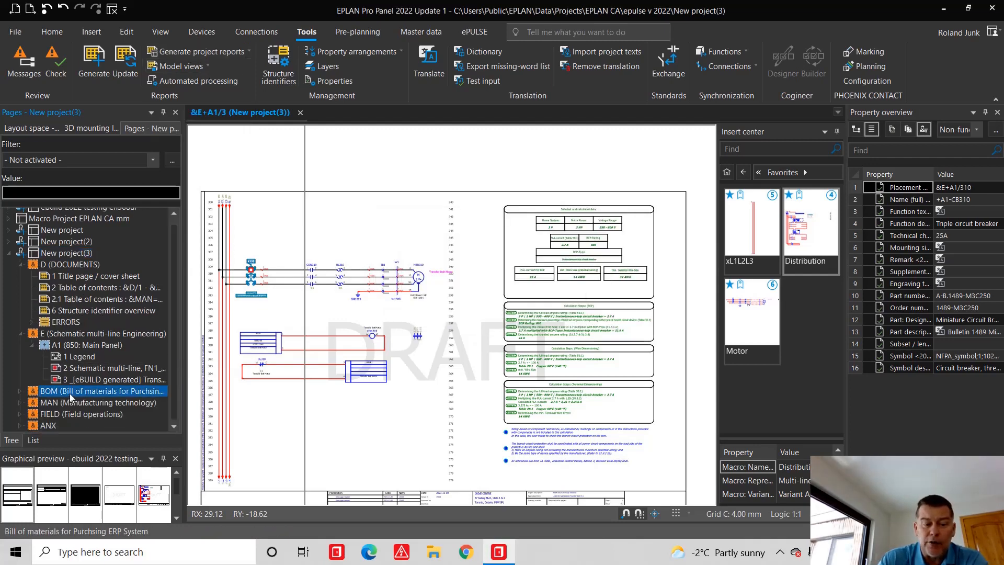
double_click(90, 495)
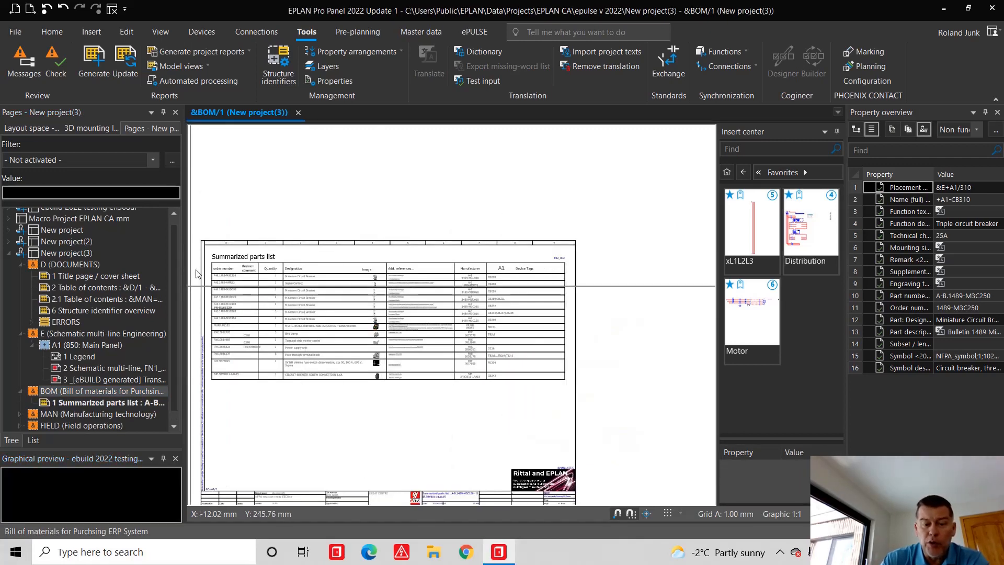
scroll(205, 274, "up", 1)
scroll(206, 275, "up", 1)
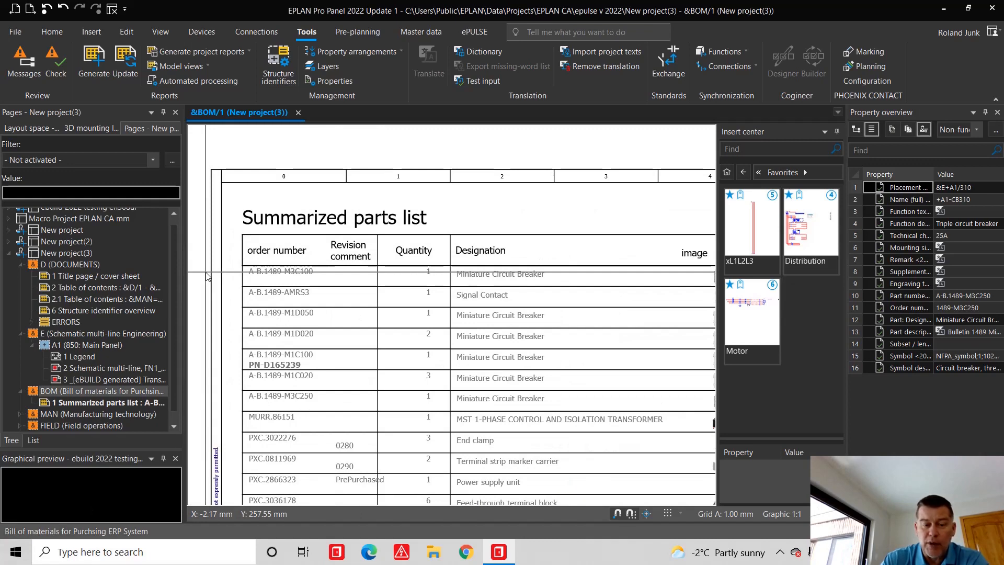
scroll(206, 275, "down", 2)
scroll(205, 270, "down", 2)
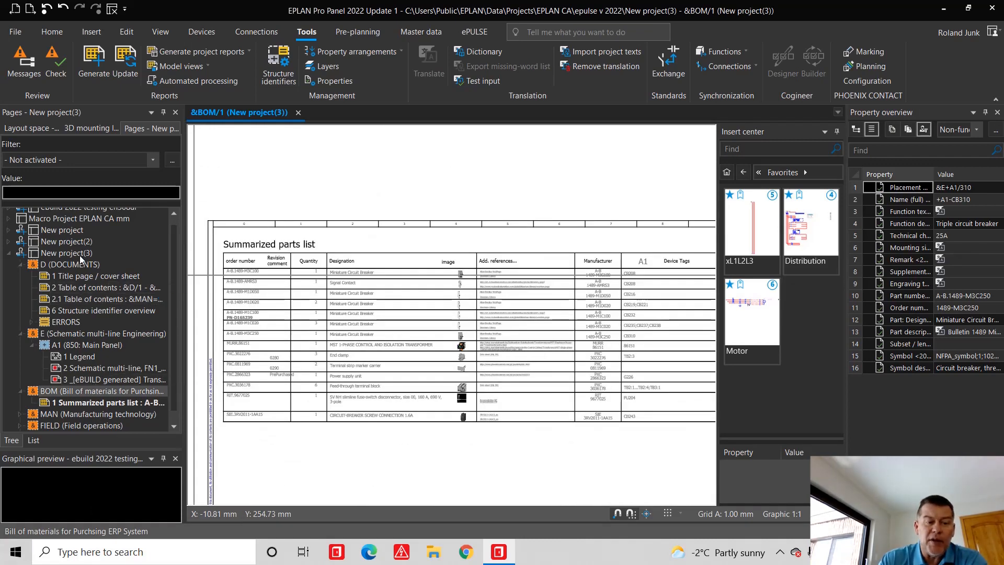
- Select layout space A1 of New project(3) and start inserting an enclosure
left_click(66, 253)
left_click(35, 128)
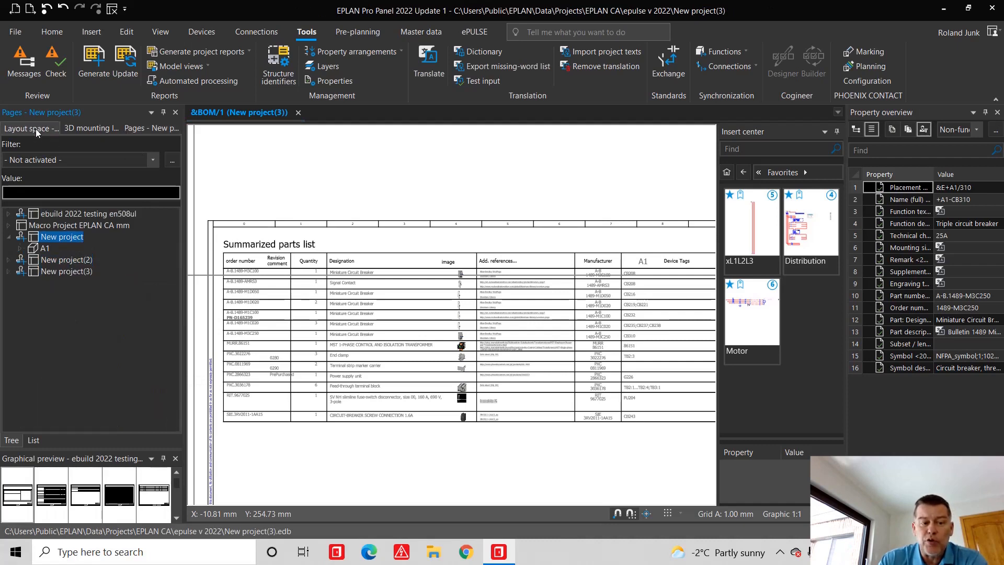
double_click(69, 271)
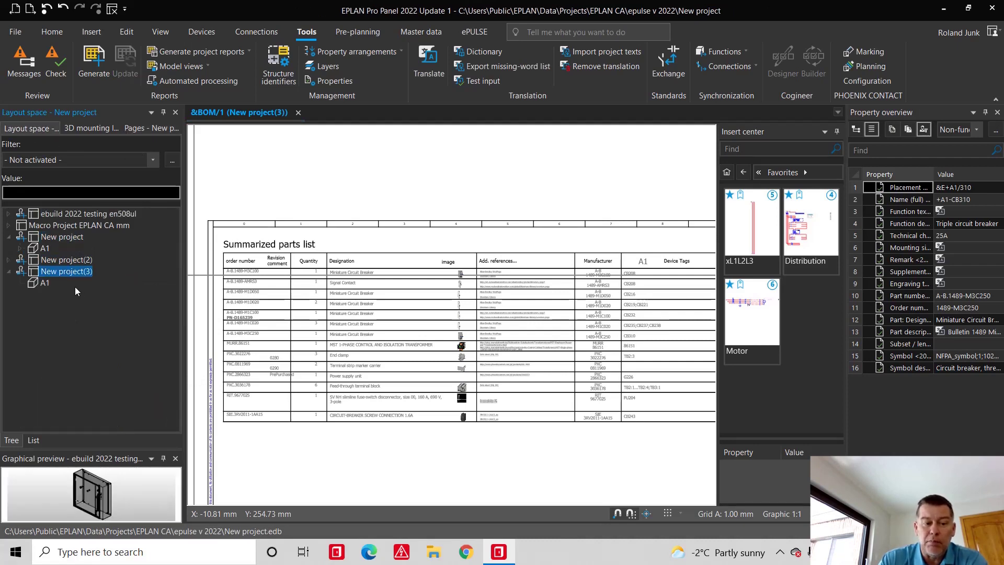
left_click(45, 283)
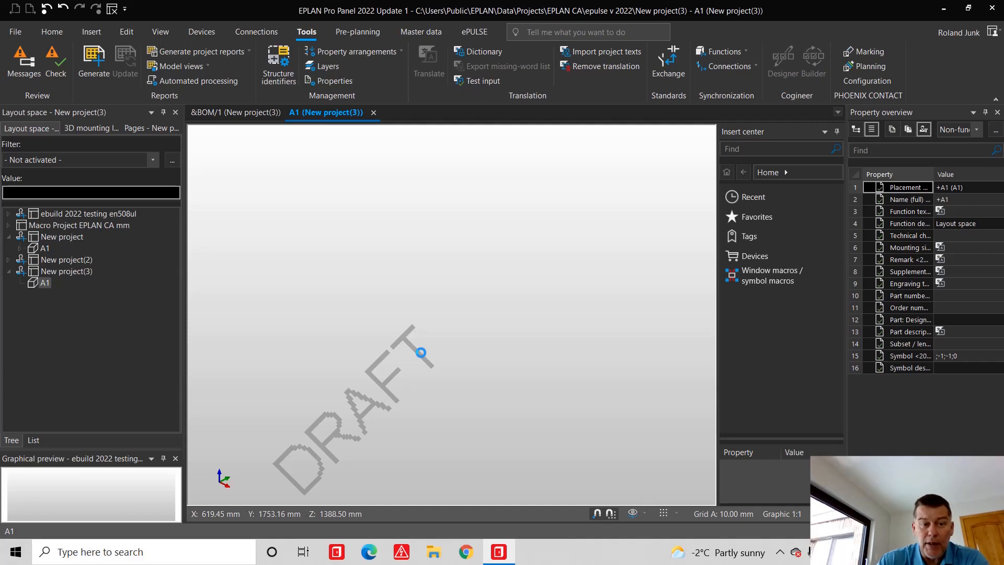
left_click(93, 35)
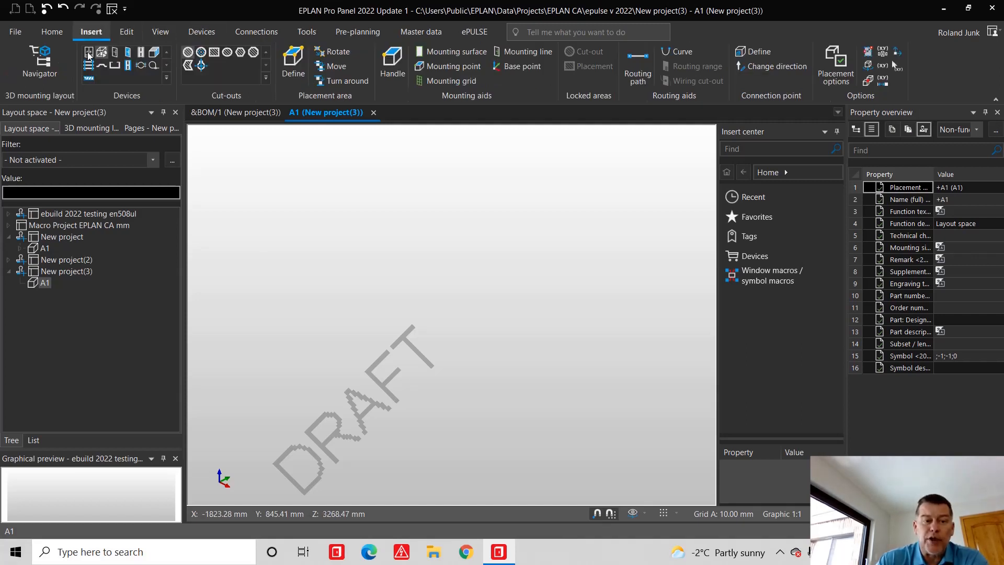
left_click(89, 55)
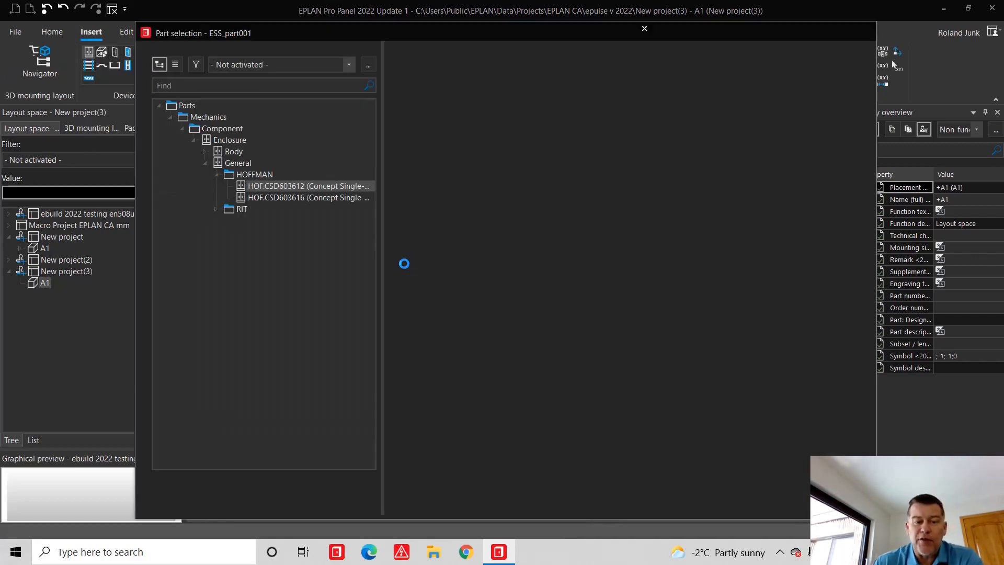
- Pick the RIT.8017548 compact enclosure under the RIT parts and confirm it
left_click(217, 208)
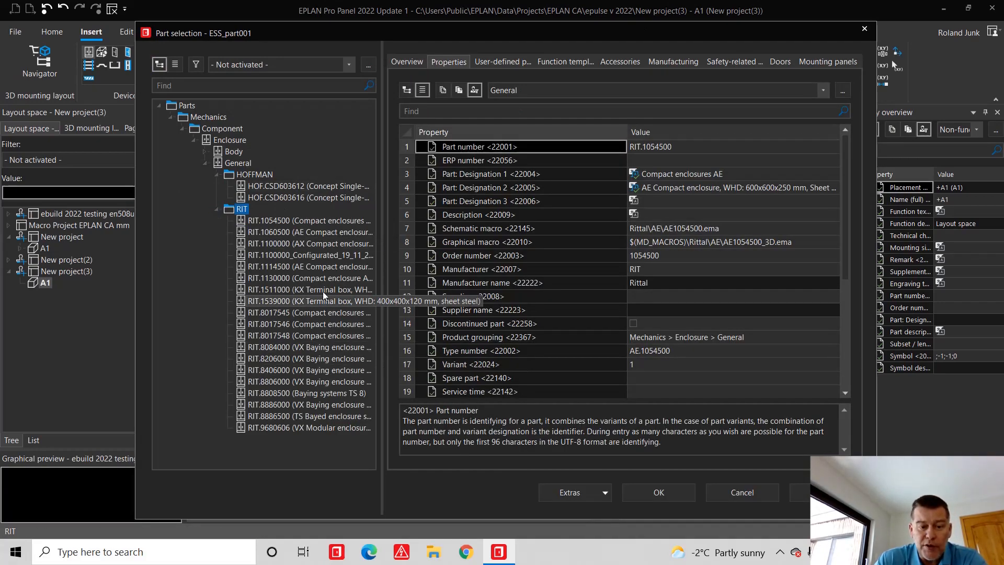
left_click(306, 324)
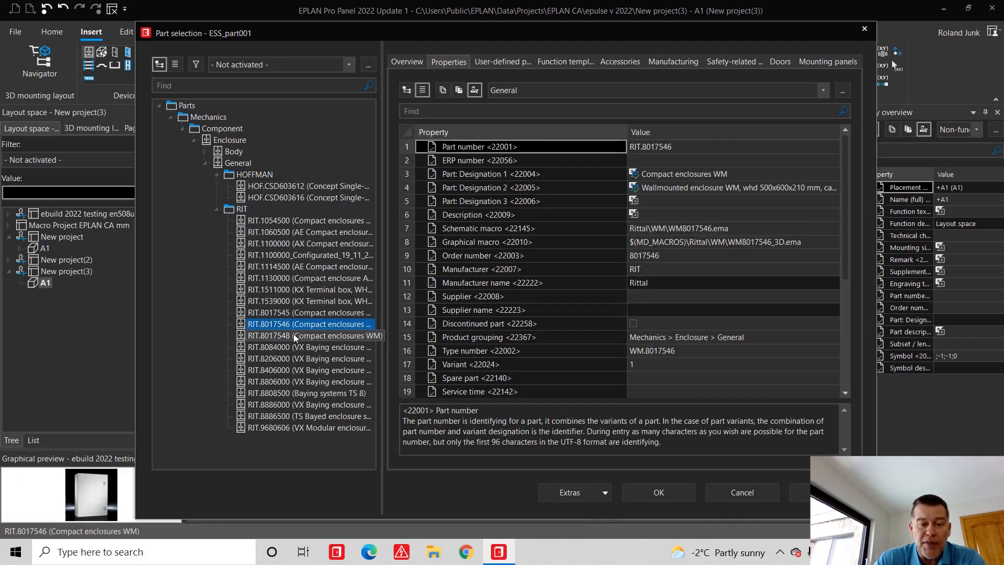
left_click(293, 336)
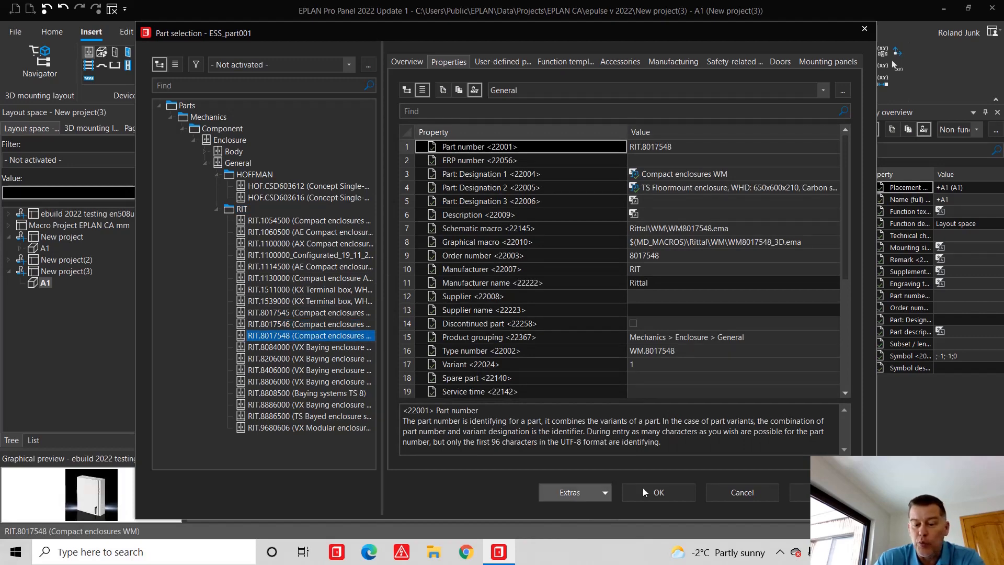
left_click(659, 492)
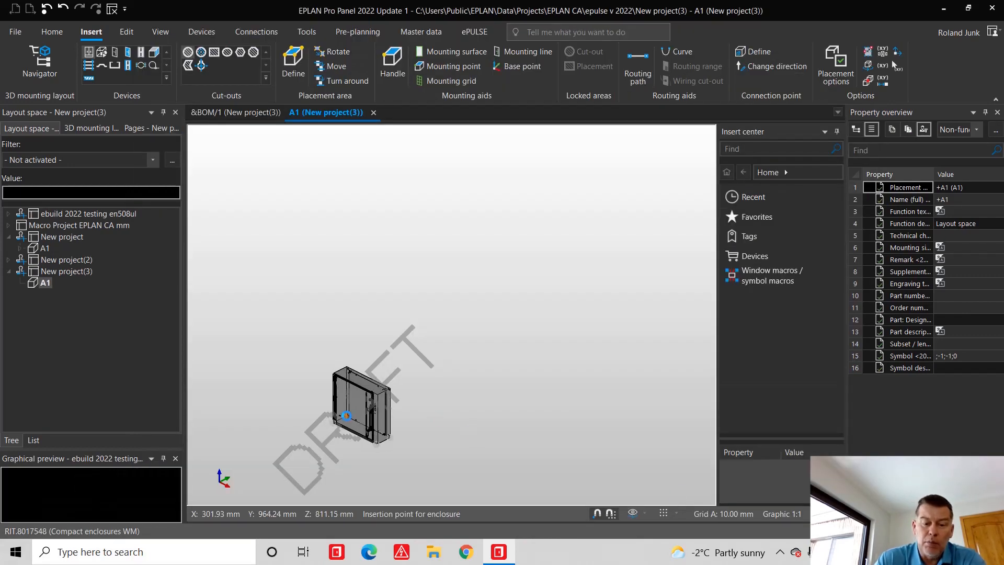
- Place the enclosure in the 3D layout and hide the mounting aid arrows
left_click(432, 477)
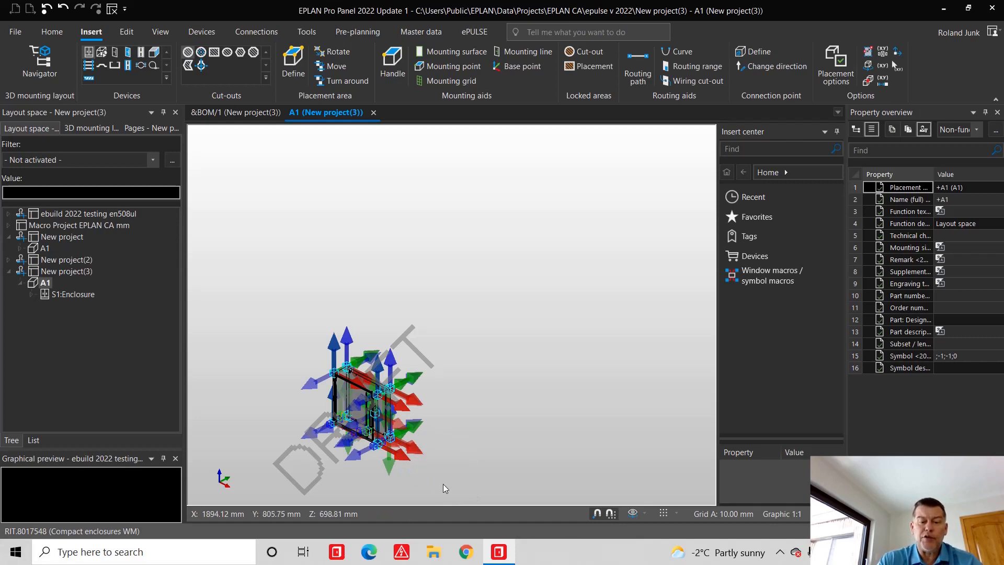
left_click(160, 32)
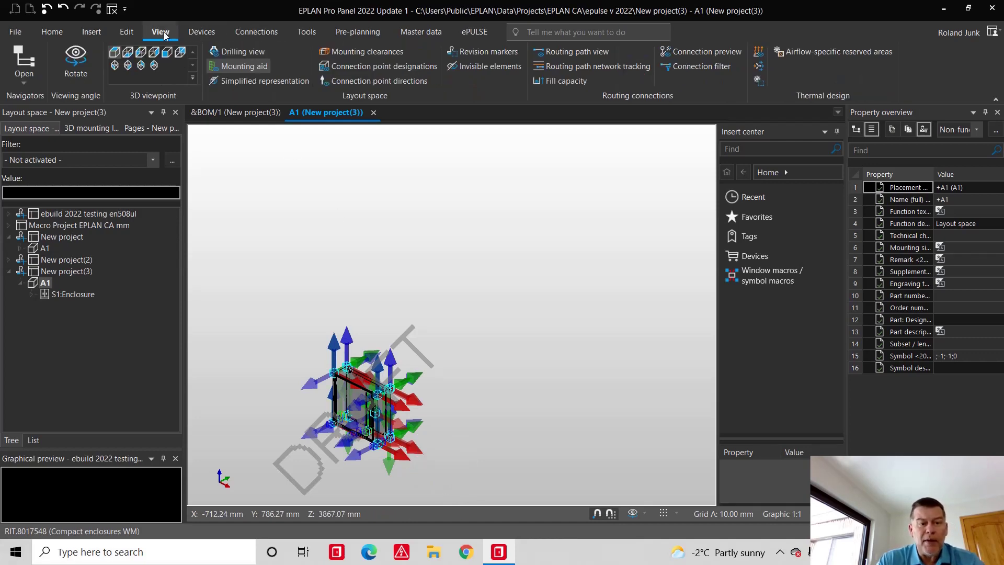
left_click(240, 66)
scroll(341, 445, "up", 5)
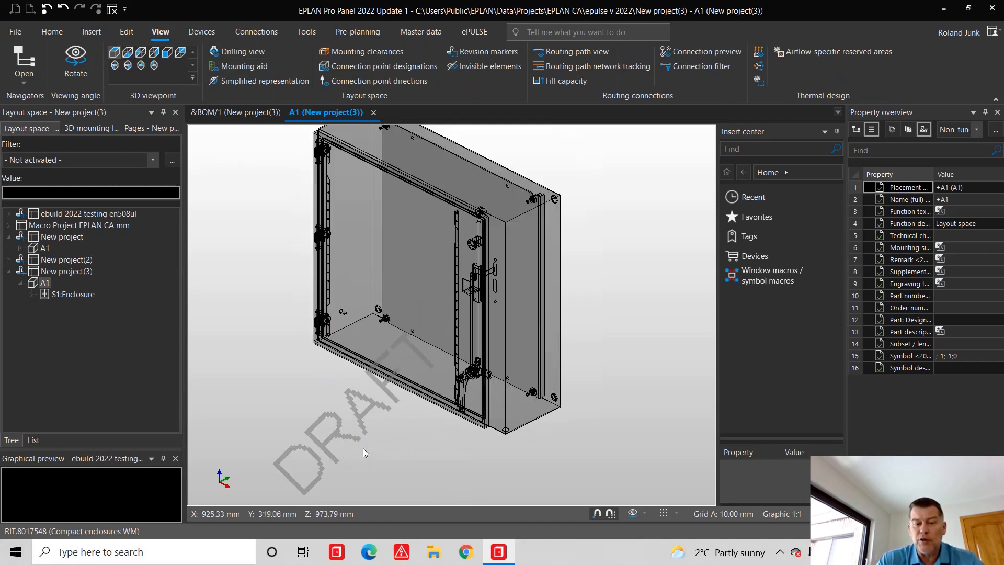
- Show only the S1:Enclosure mounting panels and view them from the front
double_click(72, 294)
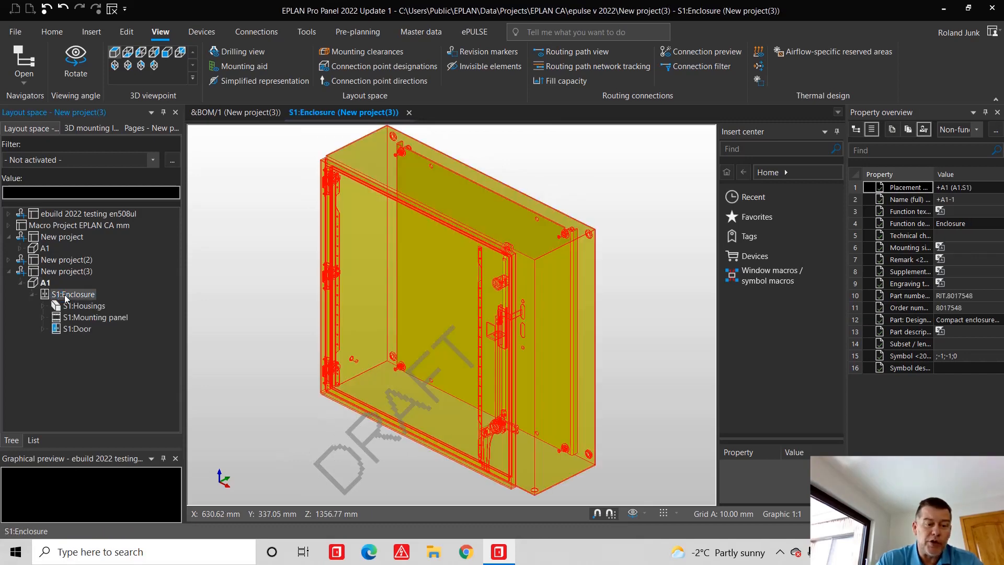
right_click(69, 298)
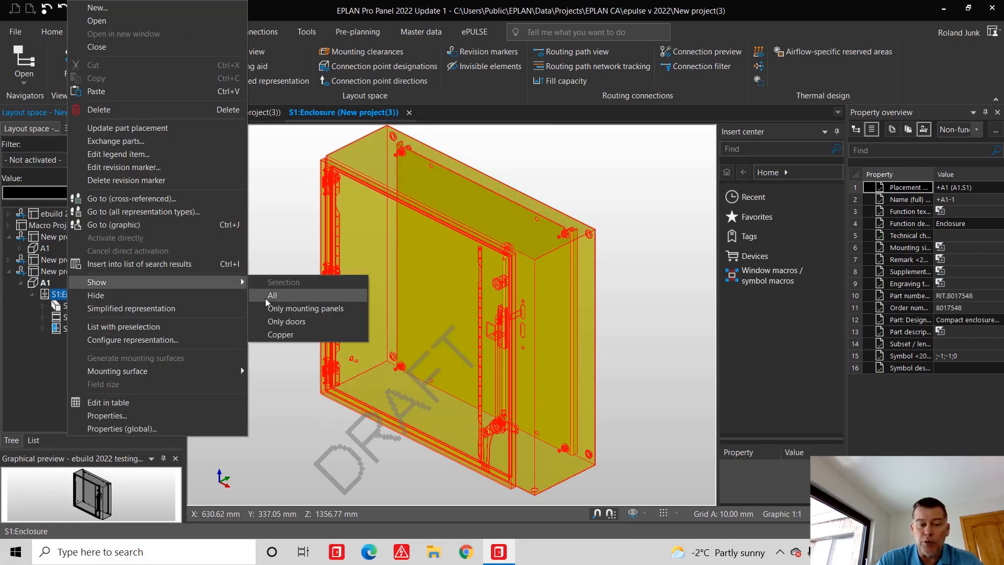
left_click(306, 298)
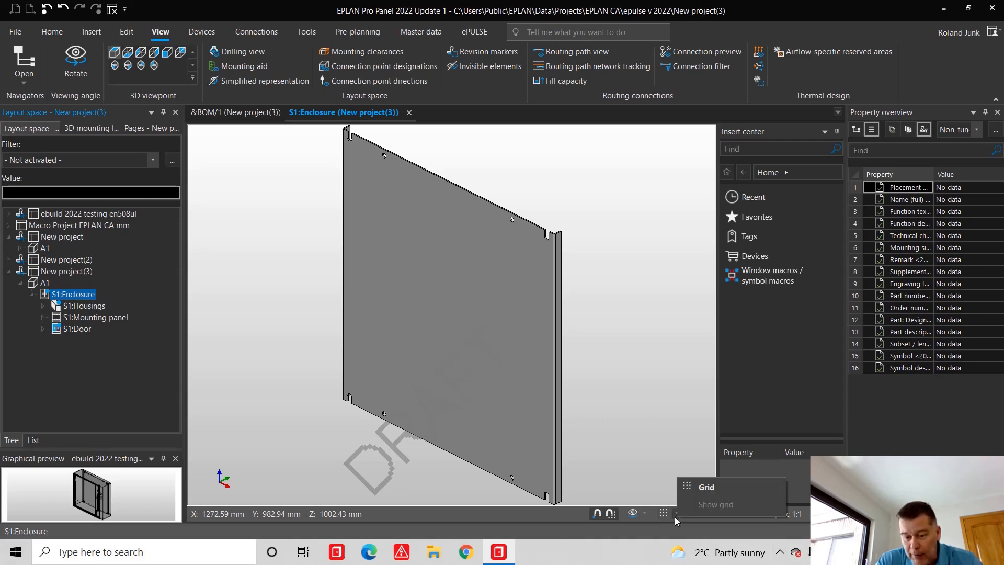
left_click(643, 515)
left_click(678, 422)
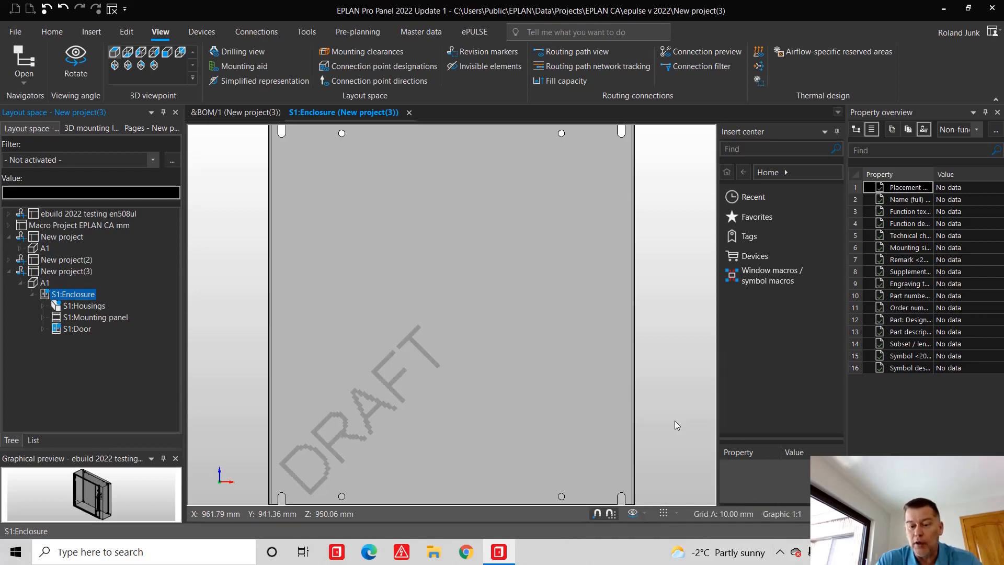
- Pick the duct rail macro from the 3D window/symbol macros library in the Insert center
left_click(772, 276)
scroll(808, 353, "down", 3)
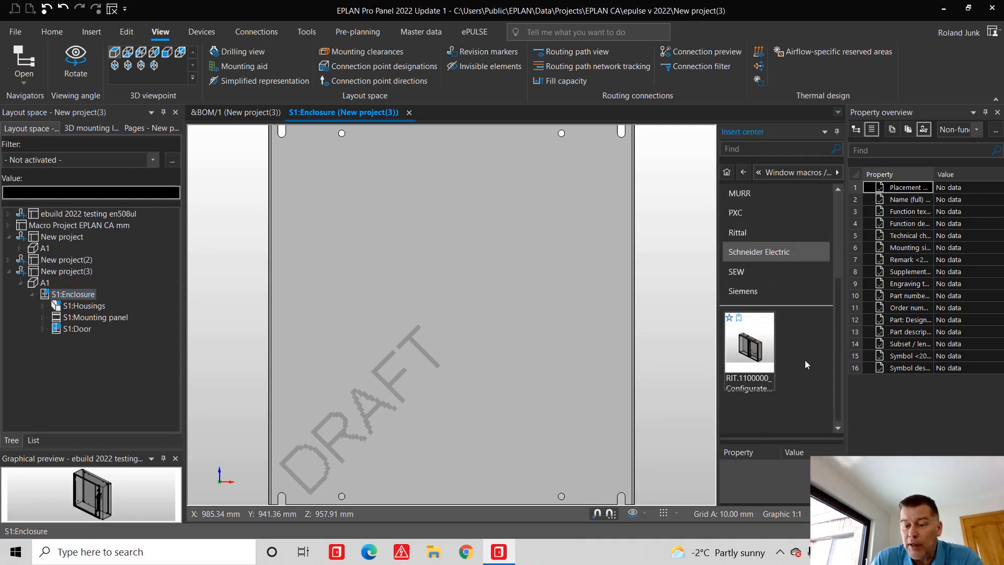
left_click(753, 361)
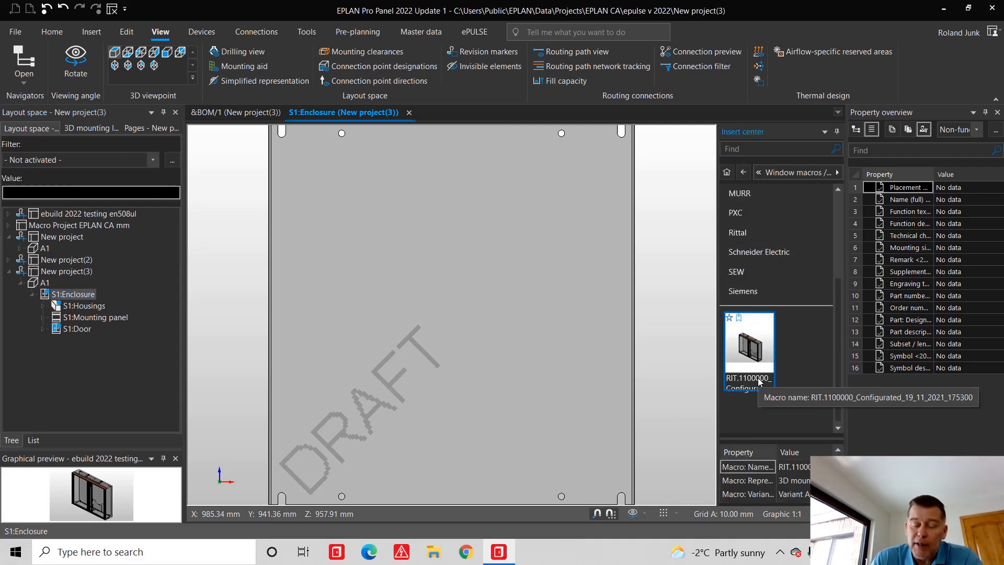
scroll(758, 353, "up", 3)
left_click(738, 198)
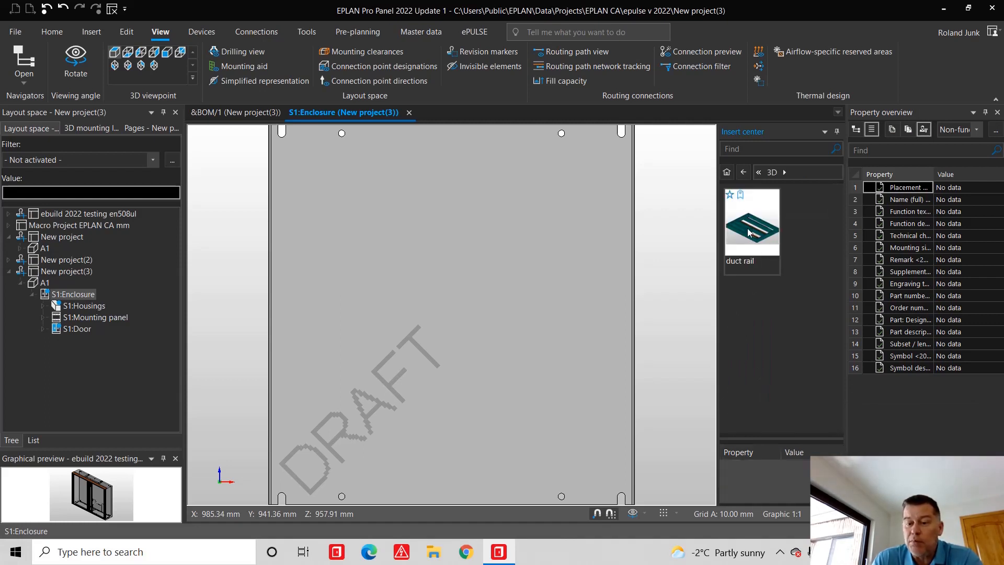
double_click(749, 232)
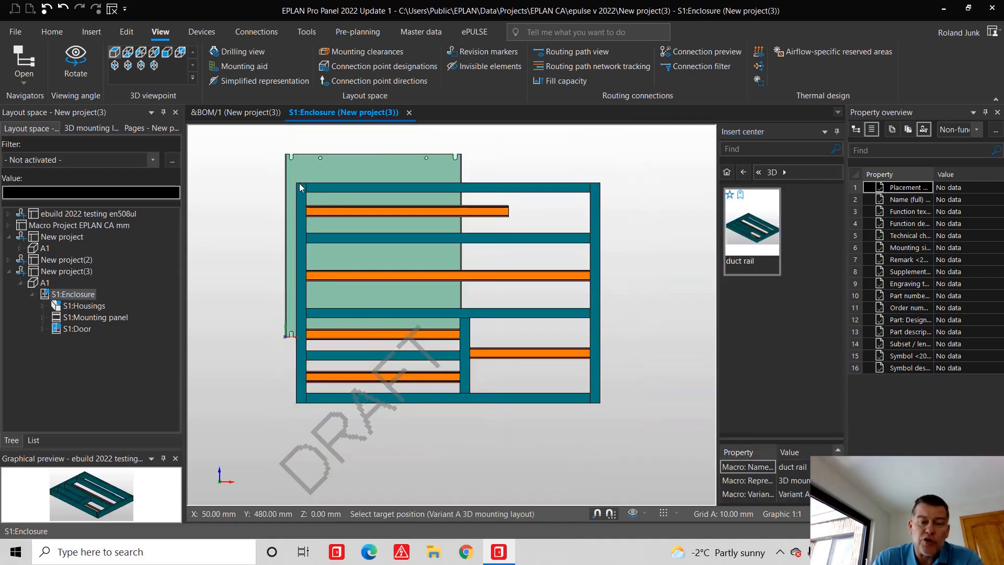
- Drop the duct rail macro at the panel's top-left corner, confirm numbering, and select the lower rails
left_click(292, 170)
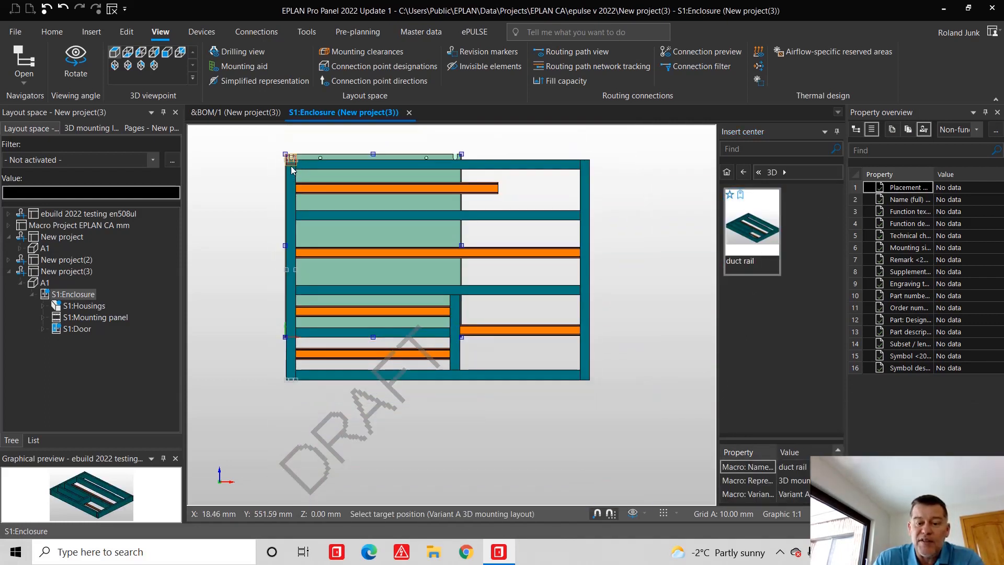
left_click(292, 170)
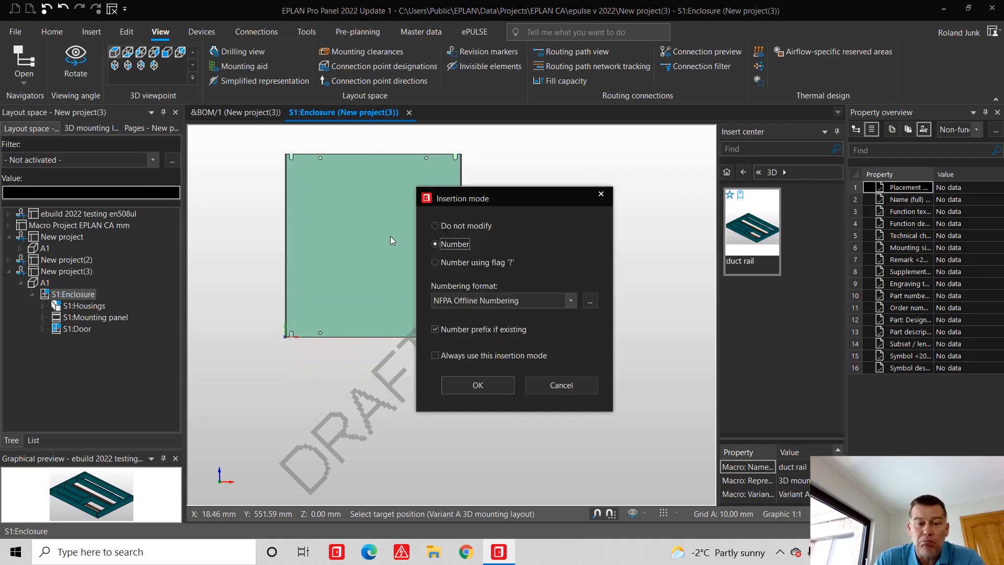
left_click(477, 385)
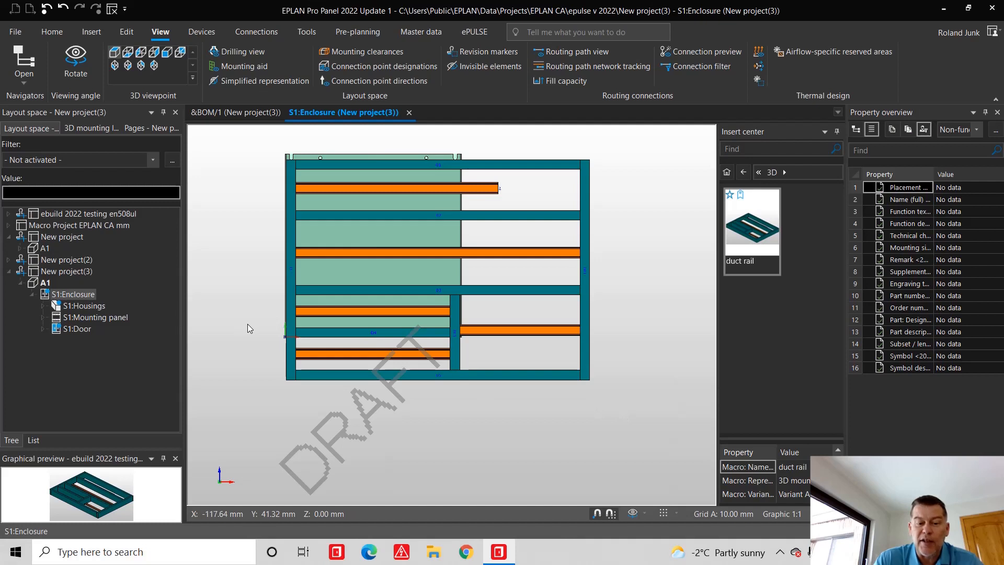
left_click_drag(247, 324, 614, 404)
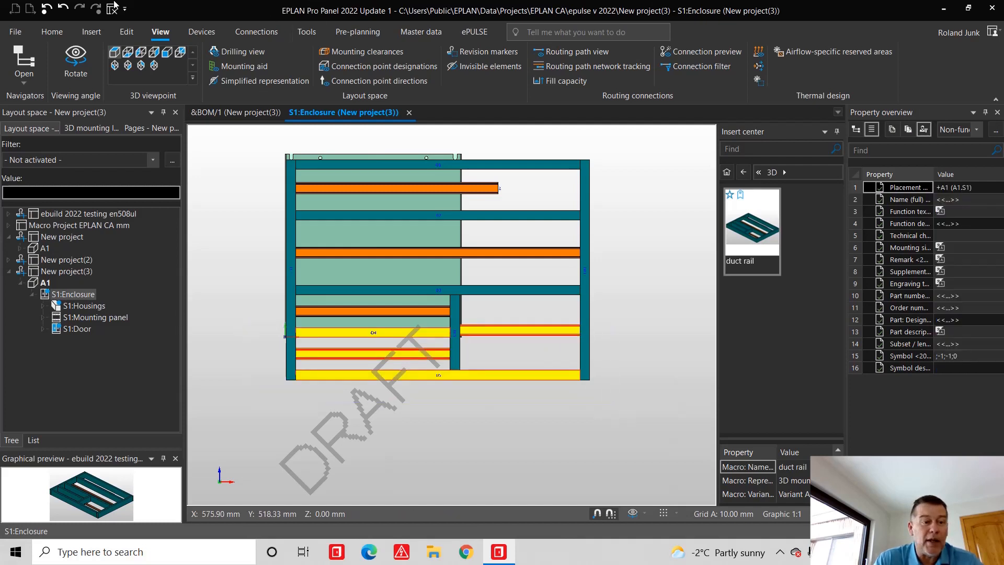
- Delete the selected lower rail and duct and start Change length on the left vertical duct
left_click(126, 32)
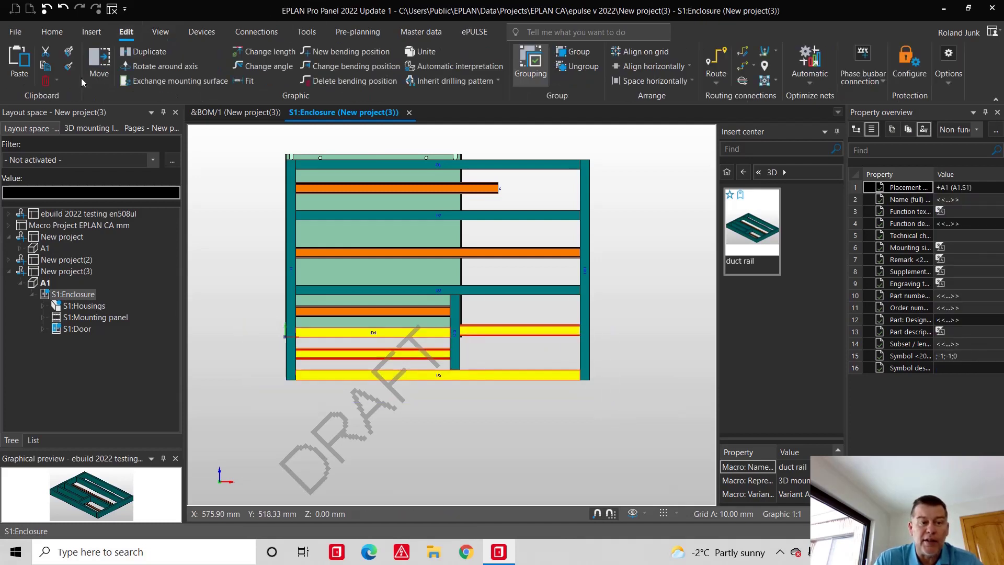
left_click(45, 80)
scroll(335, 358, "up", 5)
scroll(520, 335, "down", 2)
scroll(395, 322, "up", 1)
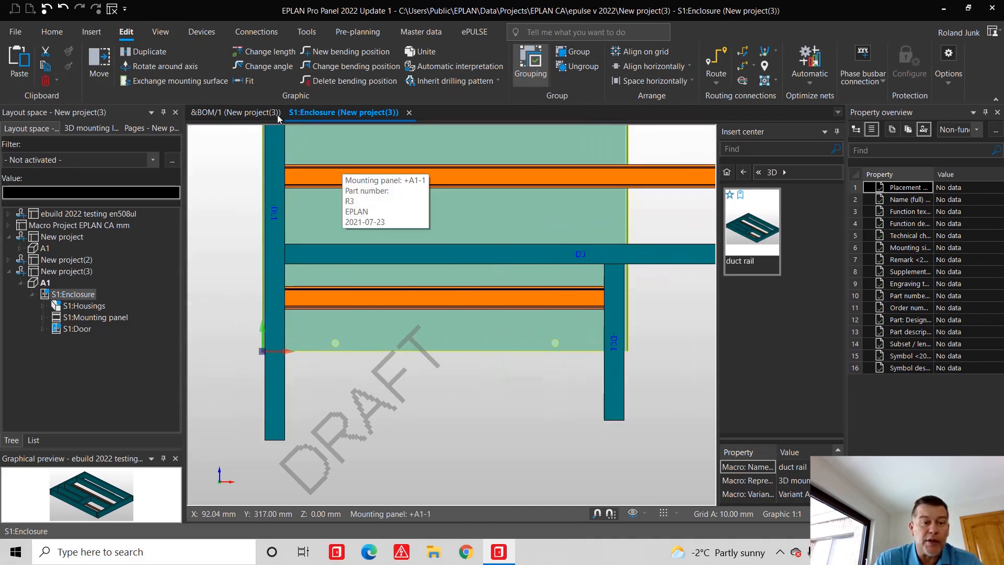
left_click(266, 51)
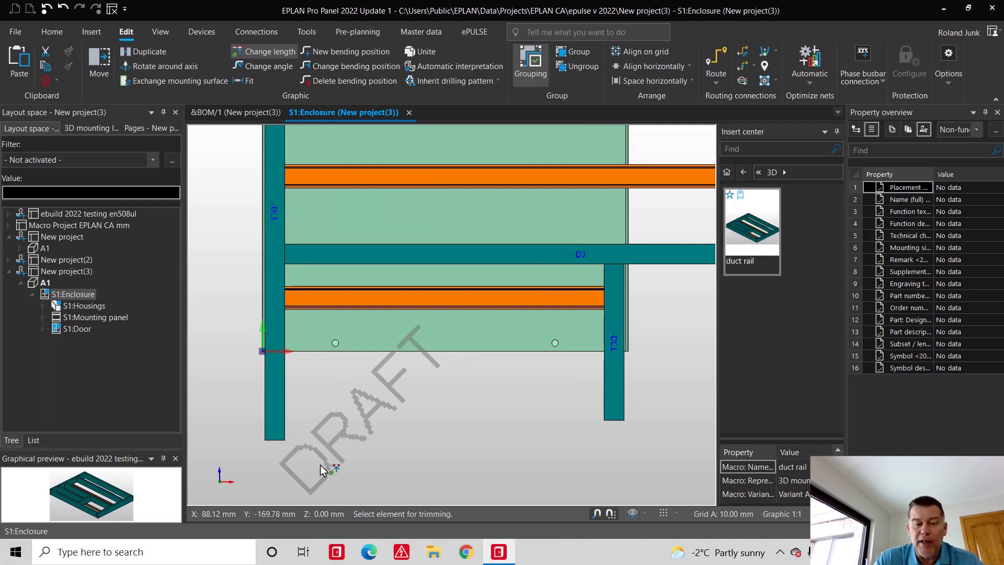
left_click(266, 432)
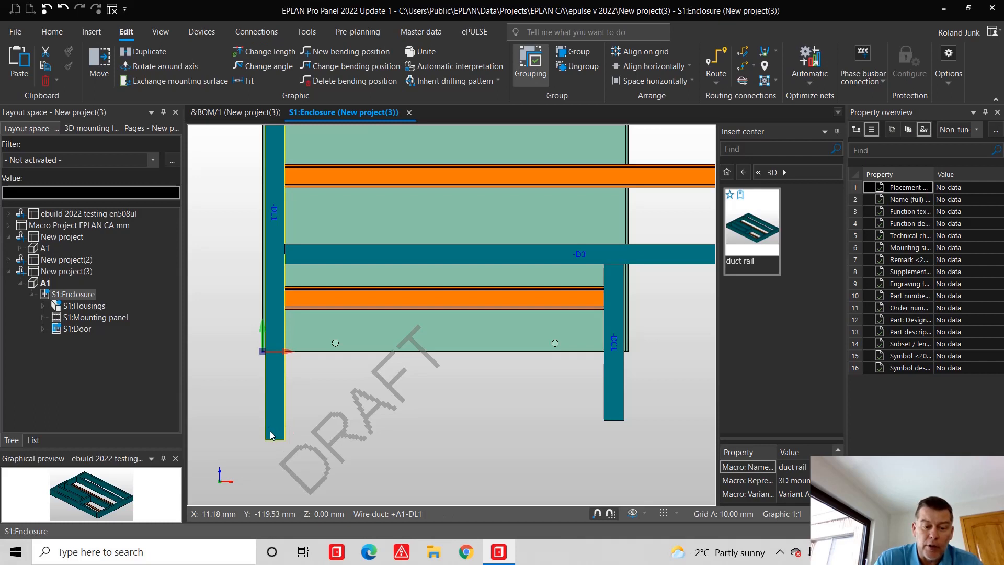
- Trim the right vertical duct's overhang so it ends at the panel's bottom edge
left_click(266, 56)
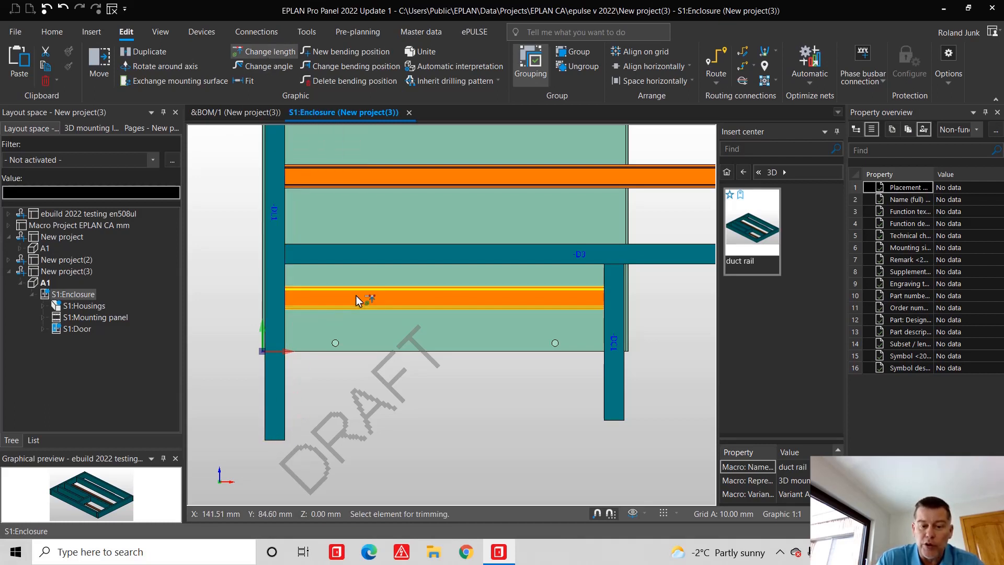
left_click(611, 319)
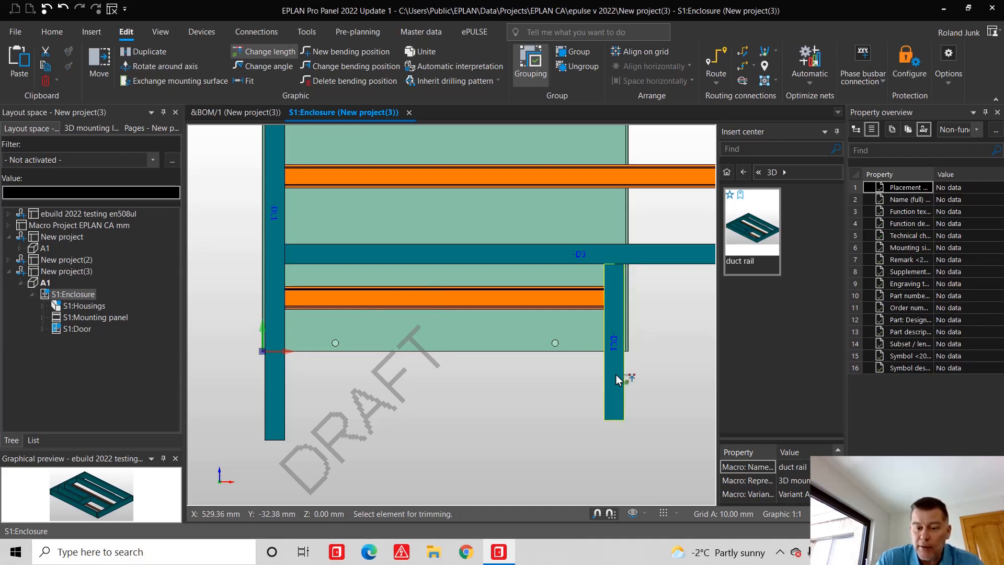
left_click(613, 412)
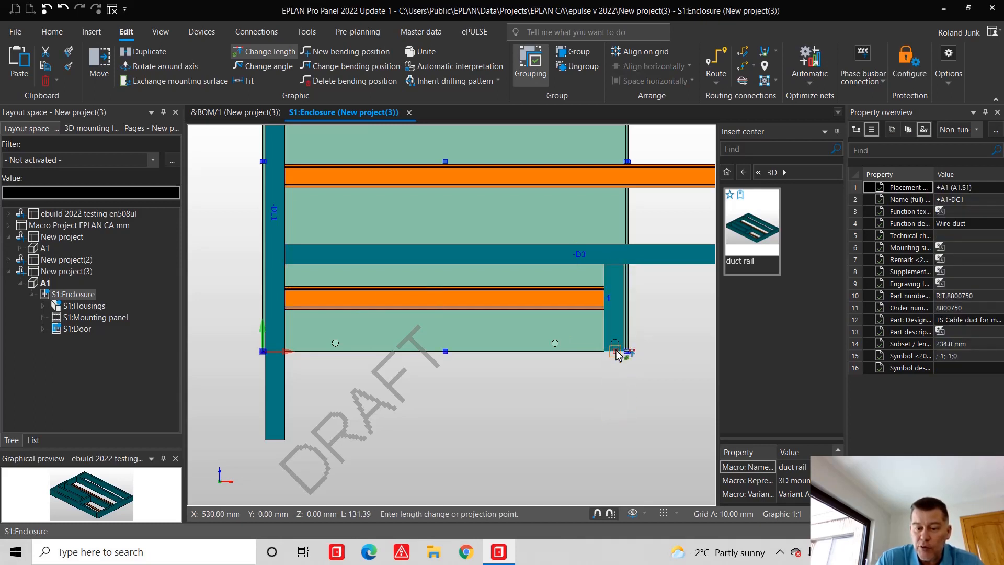
left_click(617, 355)
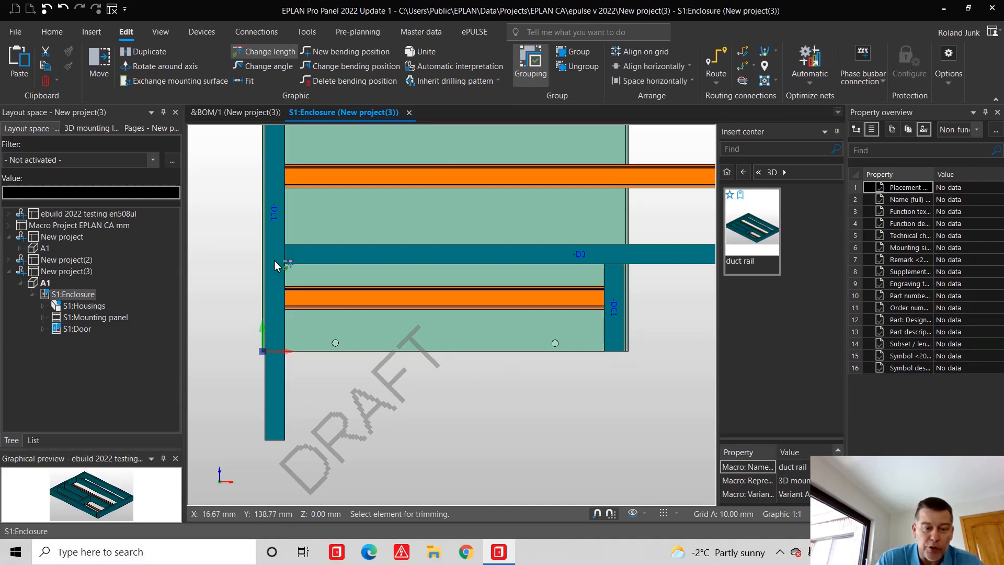
scroll(240, 448, "down", 2)
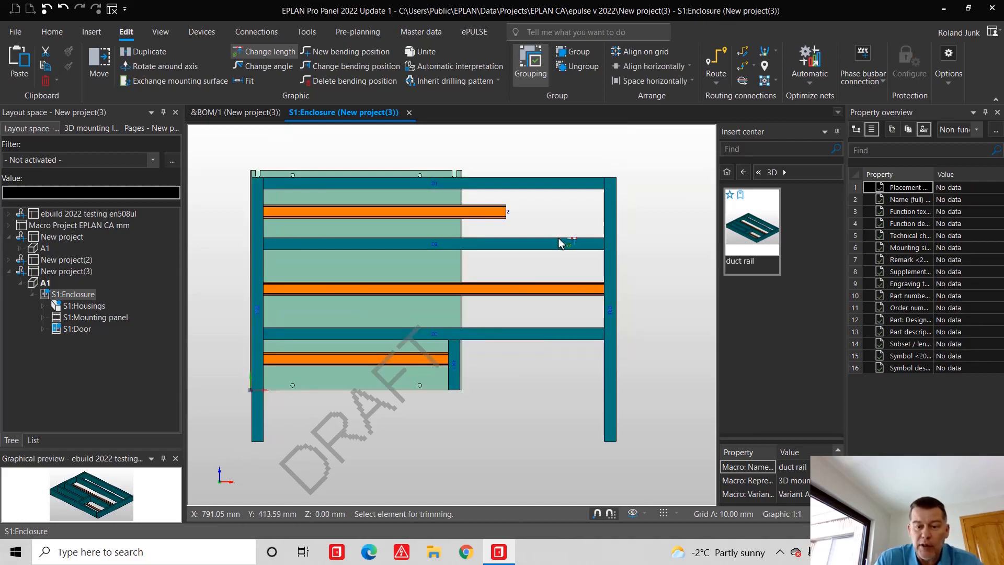
- Adjust the lower duct, middle rail and duct D2 lengths at the panel's right edge
left_click(481, 335)
scroll(472, 354, "up", 4)
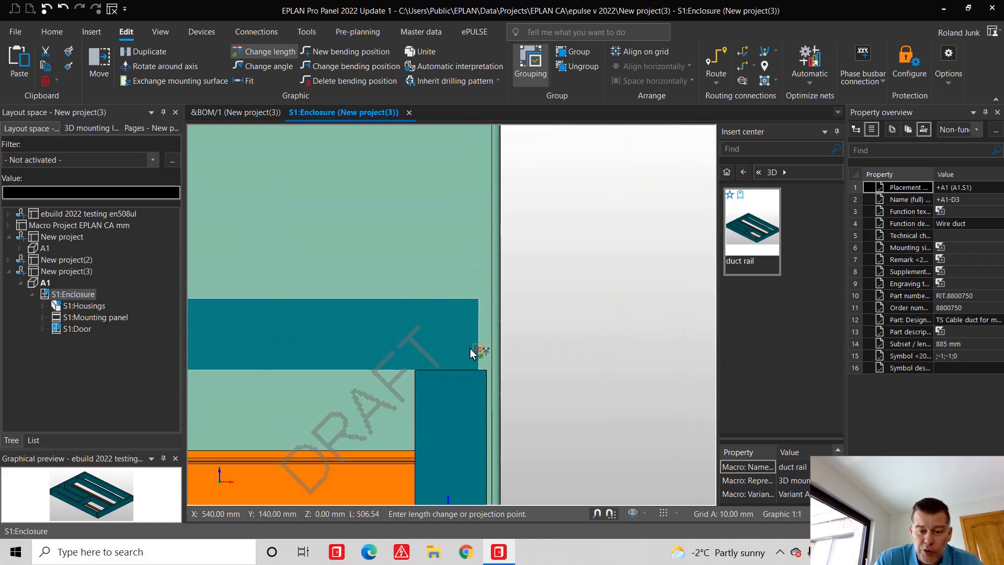
left_click(488, 373)
scroll(477, 423, "down", 3)
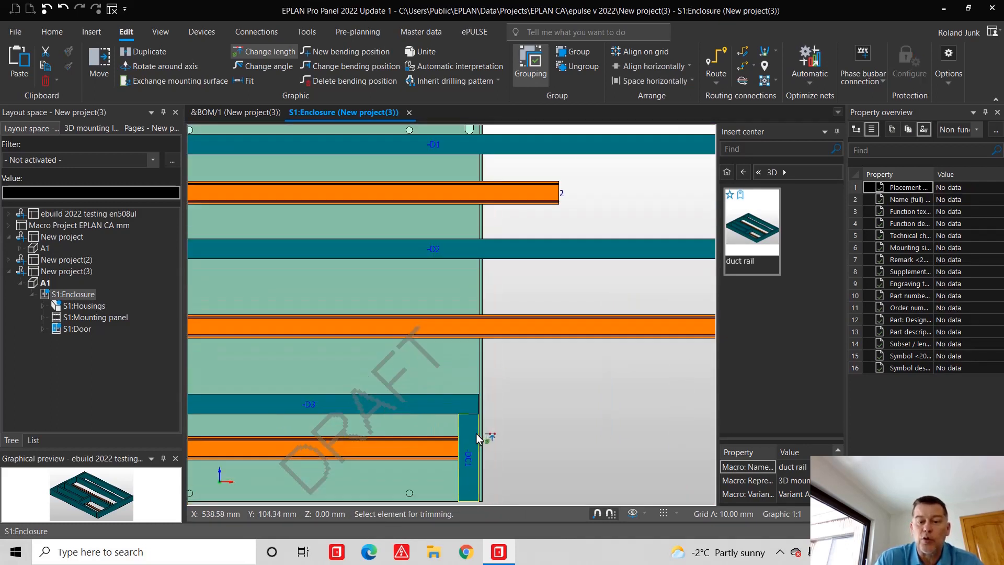
left_click(611, 329)
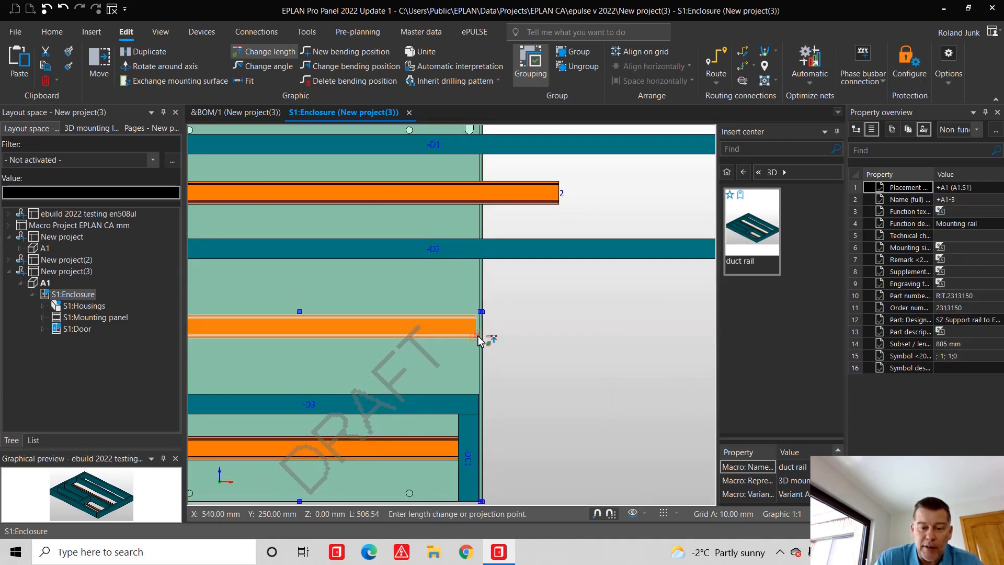
left_click(412, 328)
left_click(587, 249)
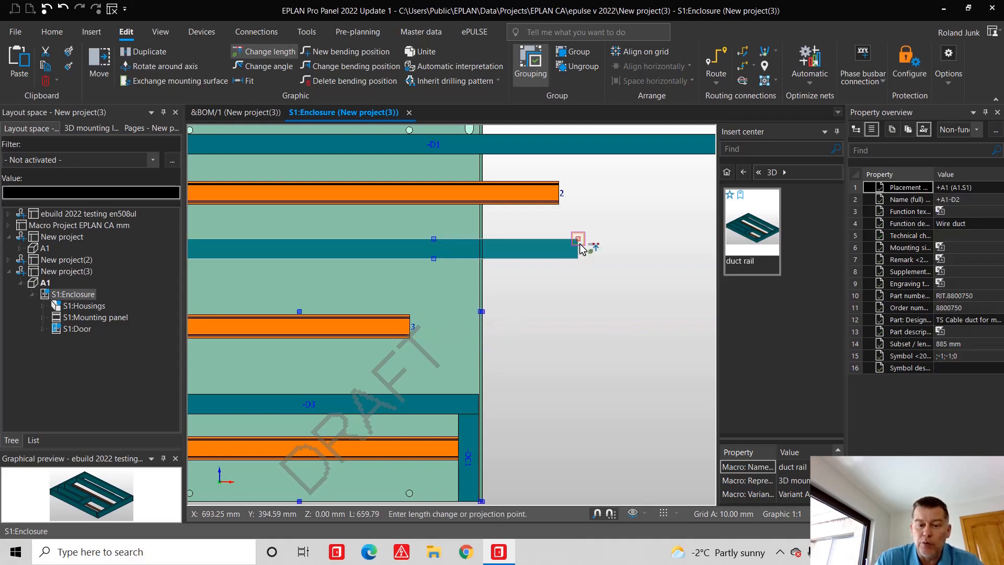
left_click(384, 250)
left_click(543, 195)
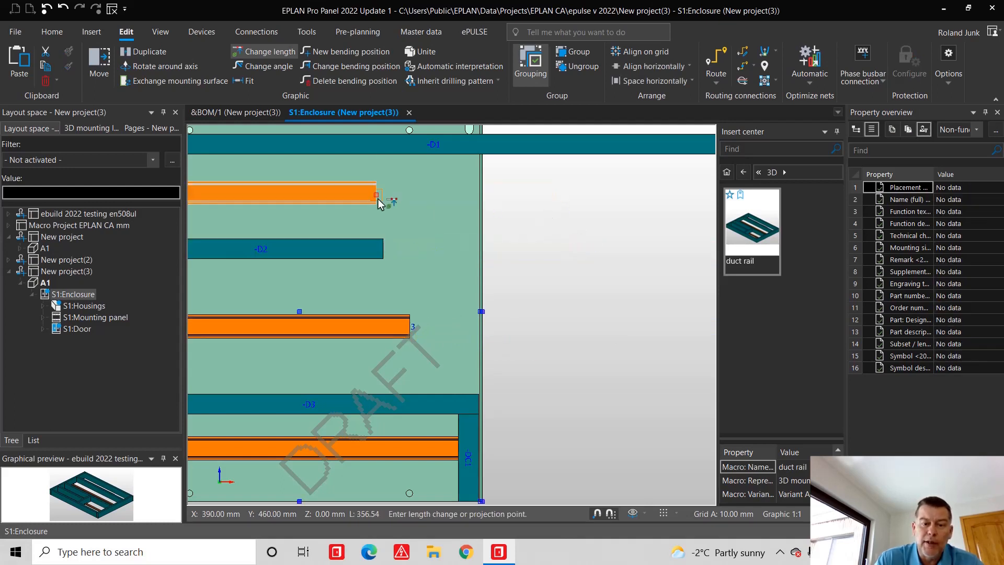
left_click(584, 153)
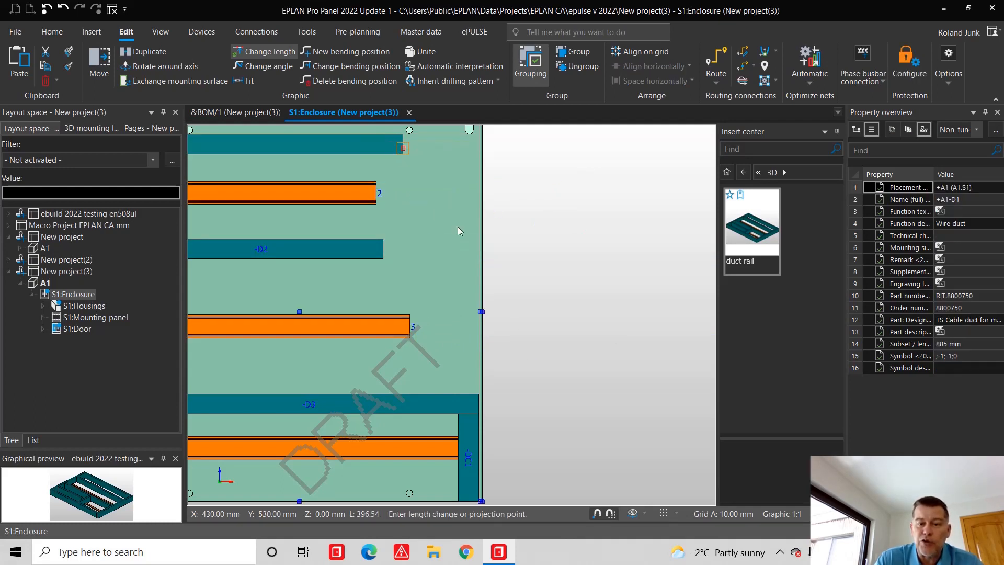
- Stretch the right vertical duct to full height and extend duct D1 to meet it
left_click(469, 404)
left_click(474, 140)
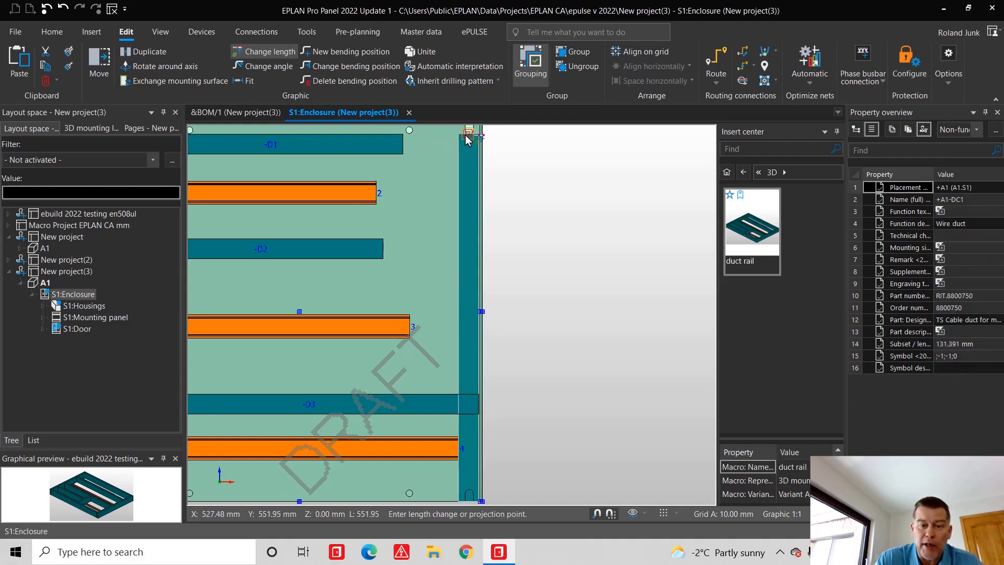
left_click(405, 140)
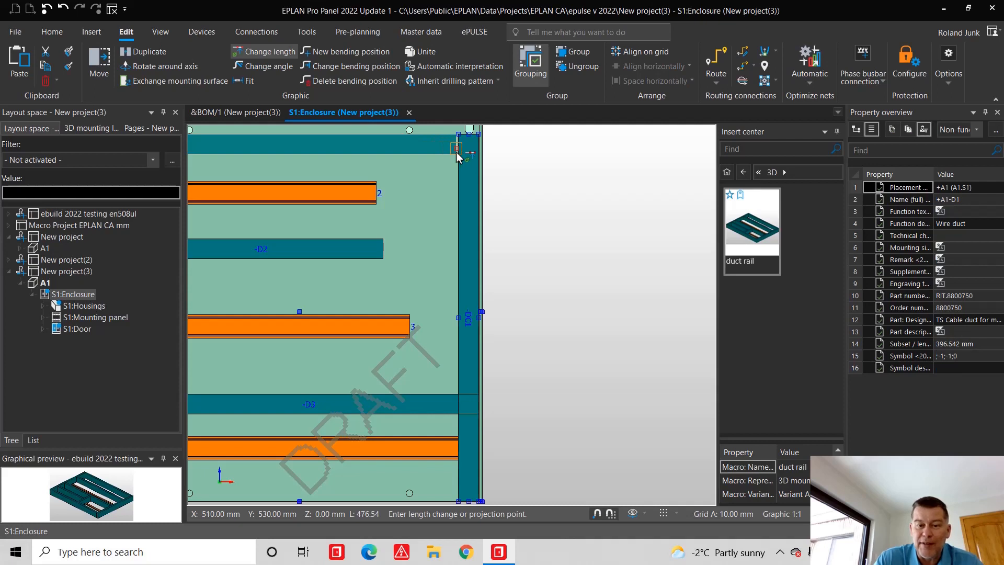
- Extend rail 2, duct D2, rail 3 and duct D3 to the right vertical duct
left_click(377, 193)
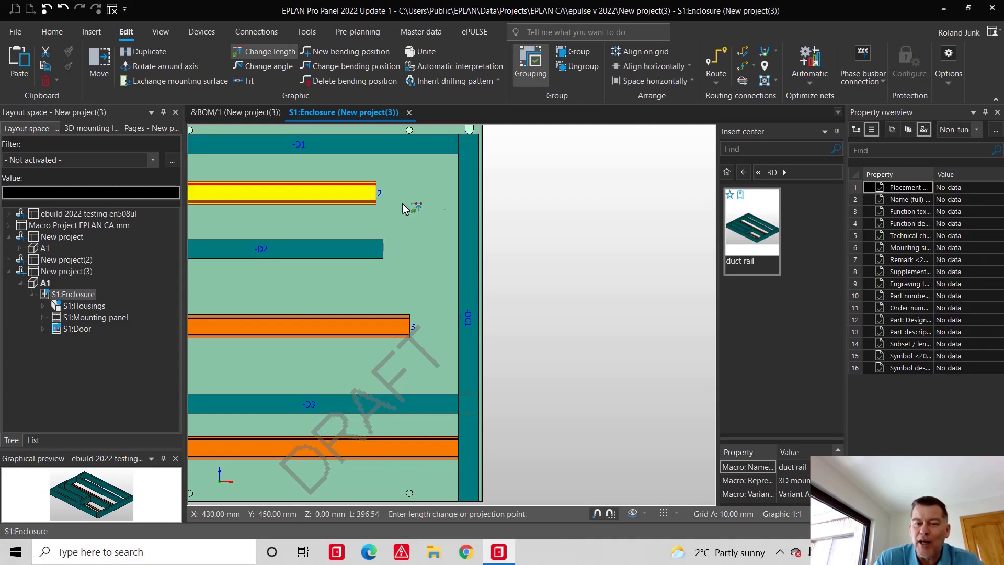
left_click(459, 200)
left_click(365, 249)
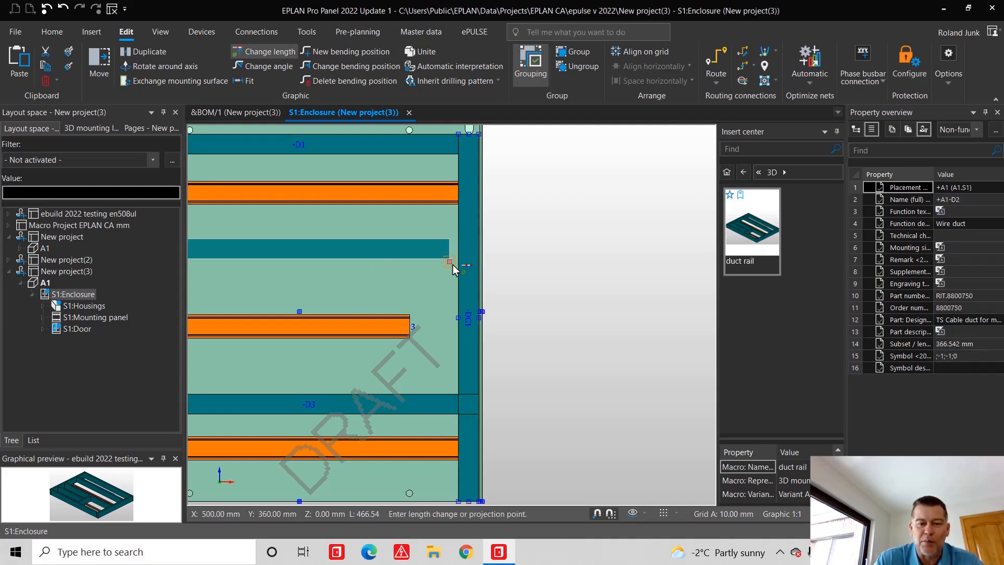
left_click(460, 269)
left_click(376, 326)
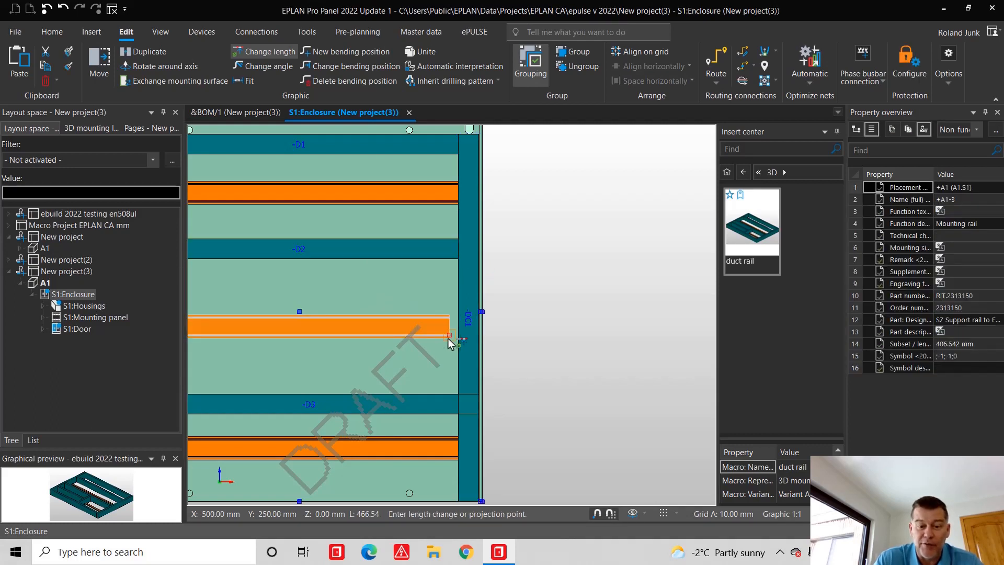
left_click(460, 343)
left_click(439, 404)
left_click(460, 411)
scroll(533, 290, "down", 3)
left_click(622, 236)
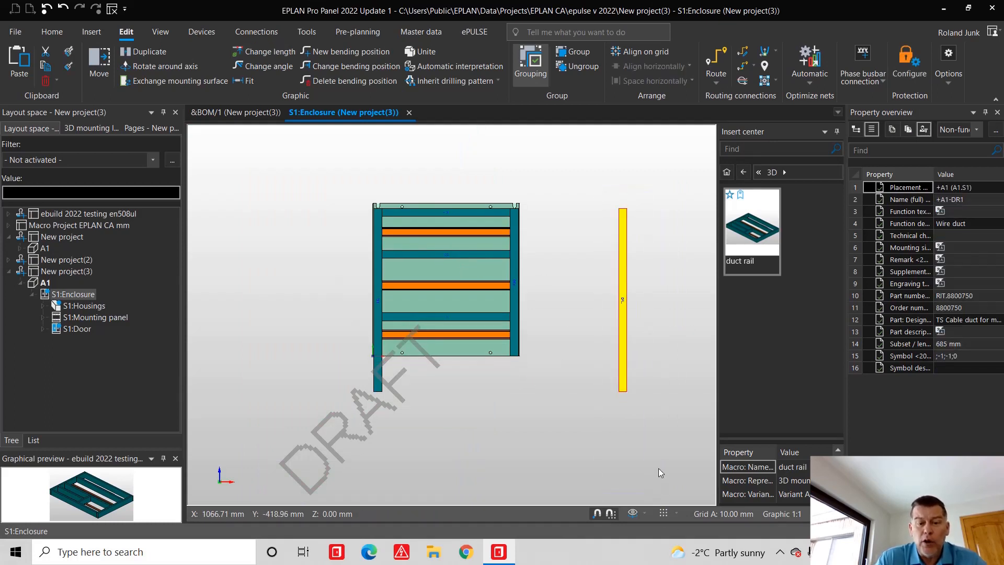
- Delete the left vertical duct DL1 from the mounting plate
left_click(381, 382)
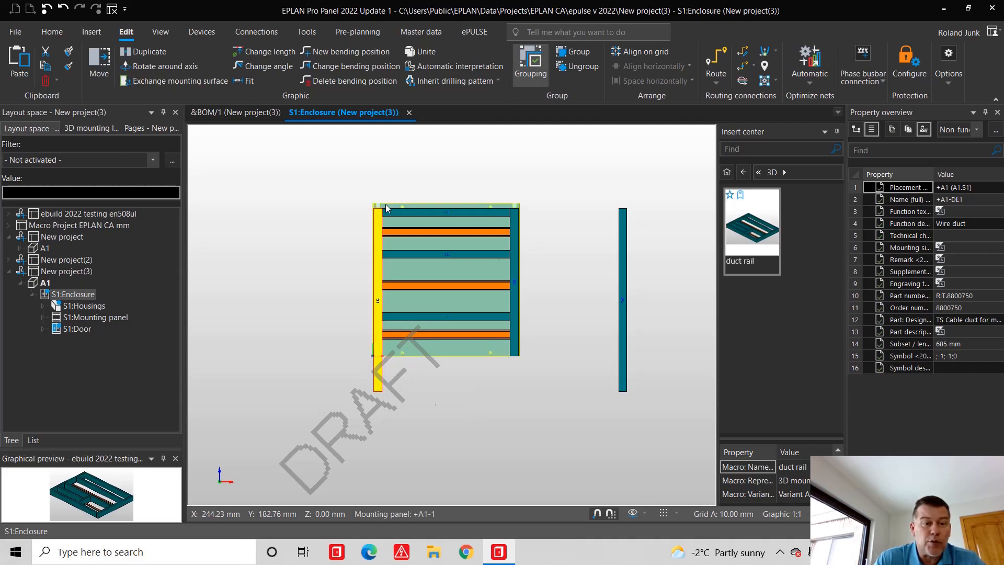
left_click(270, 51)
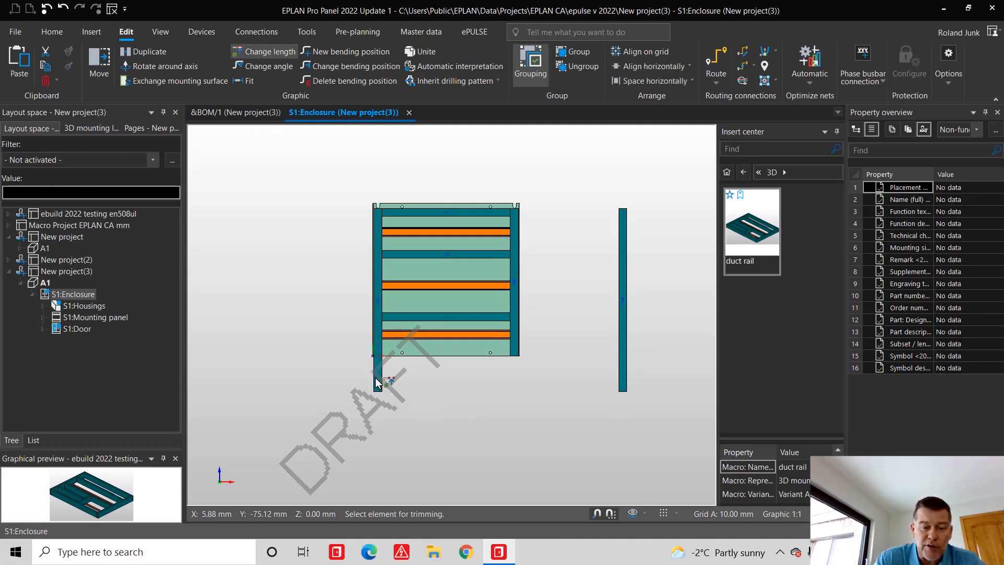
left_click(381, 229)
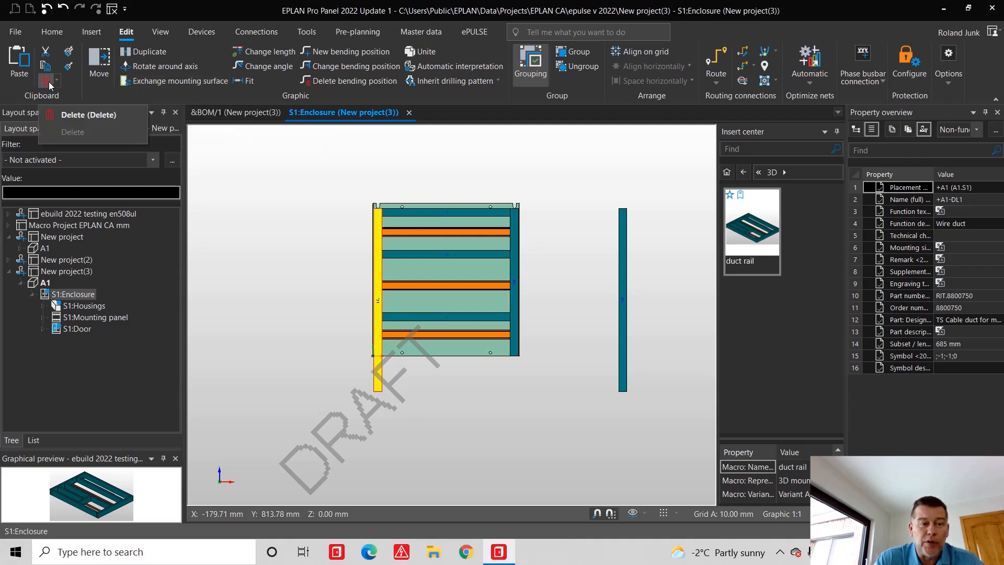
left_click(49, 81)
scroll(359, 163, "up", 3)
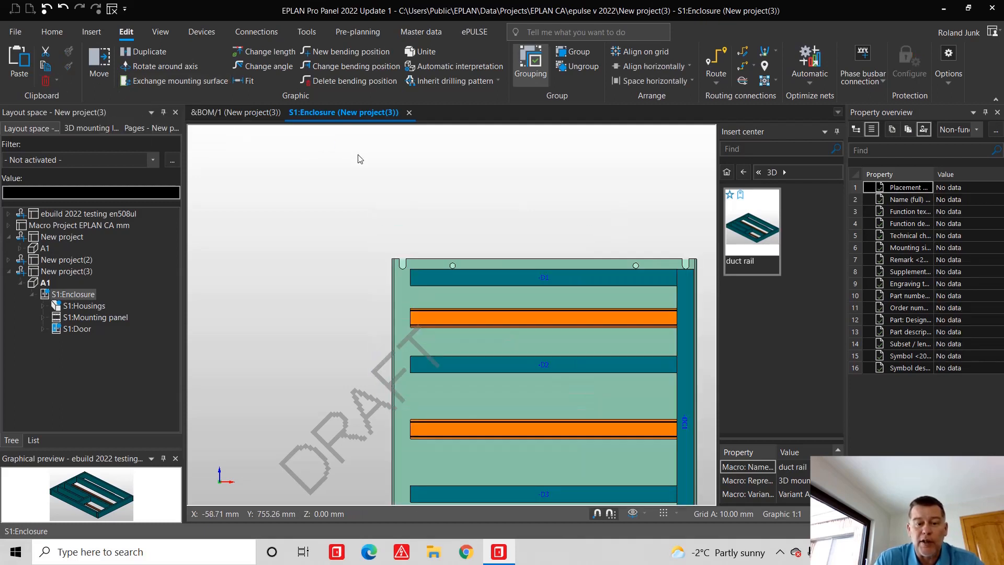
left_click(92, 32)
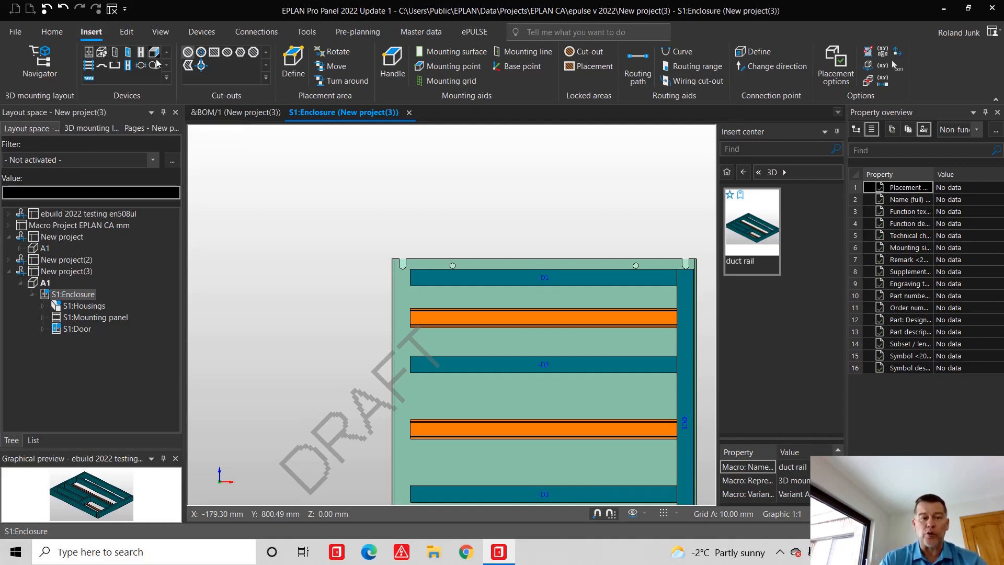
- Choose the Rittal RIT.8800751 cable duct from Part selection
key("Insert")
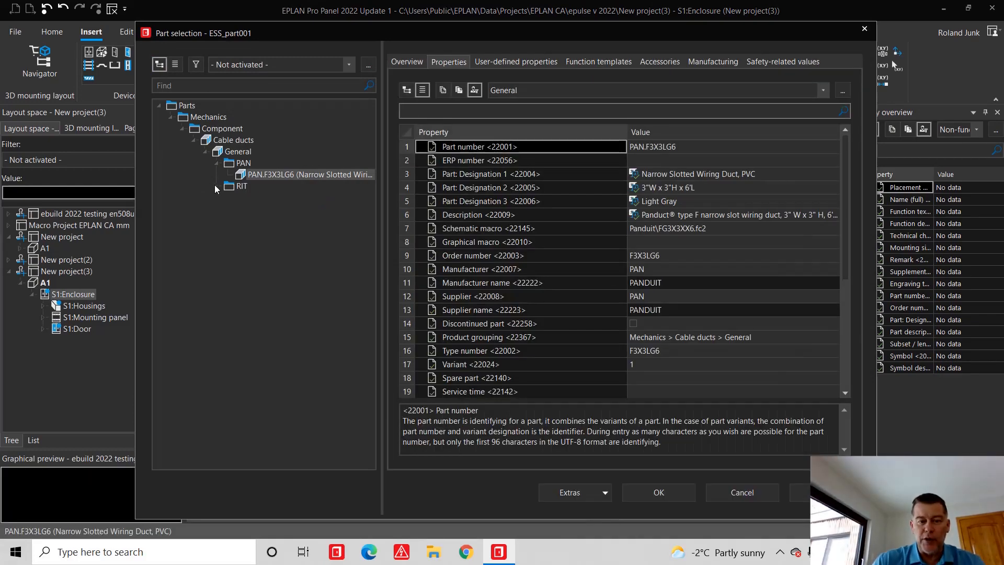
left_click(228, 186)
left_click(306, 221)
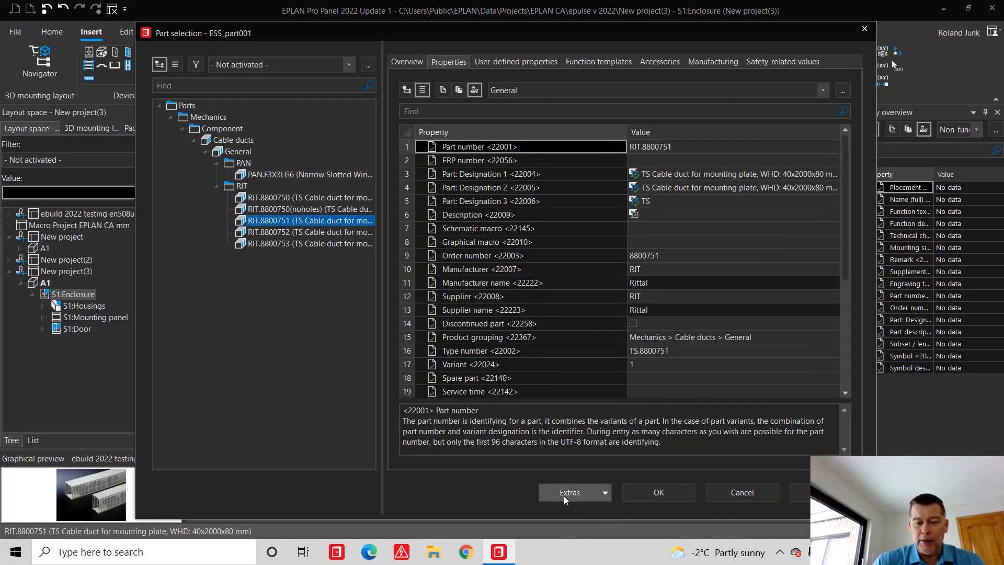
left_click(659, 491)
scroll(440, 283, "up", 1)
scroll(327, 313, "up", 1)
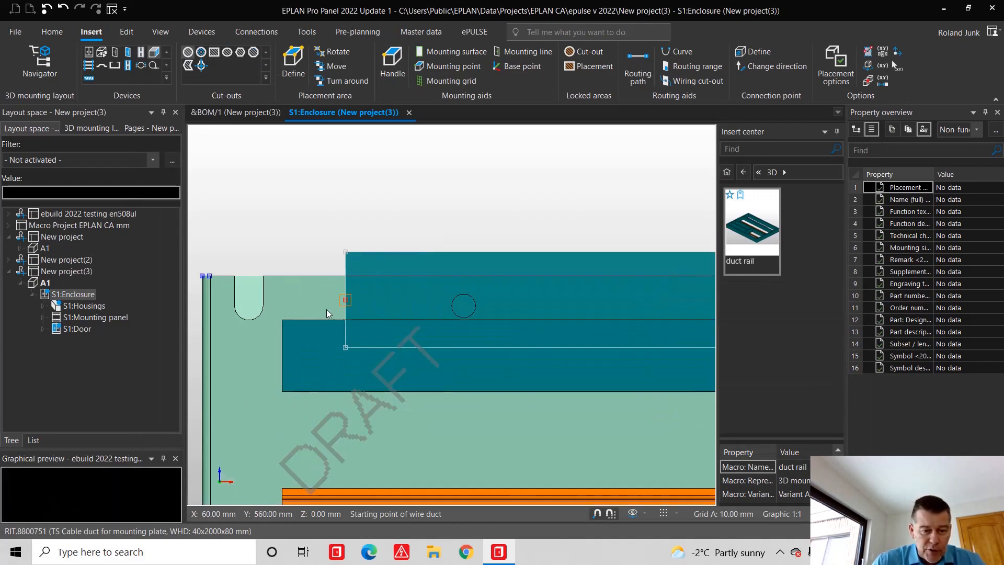
- Start the duct at the plate's top-left with a -50 mm Y placement offset
left_click(208, 326)
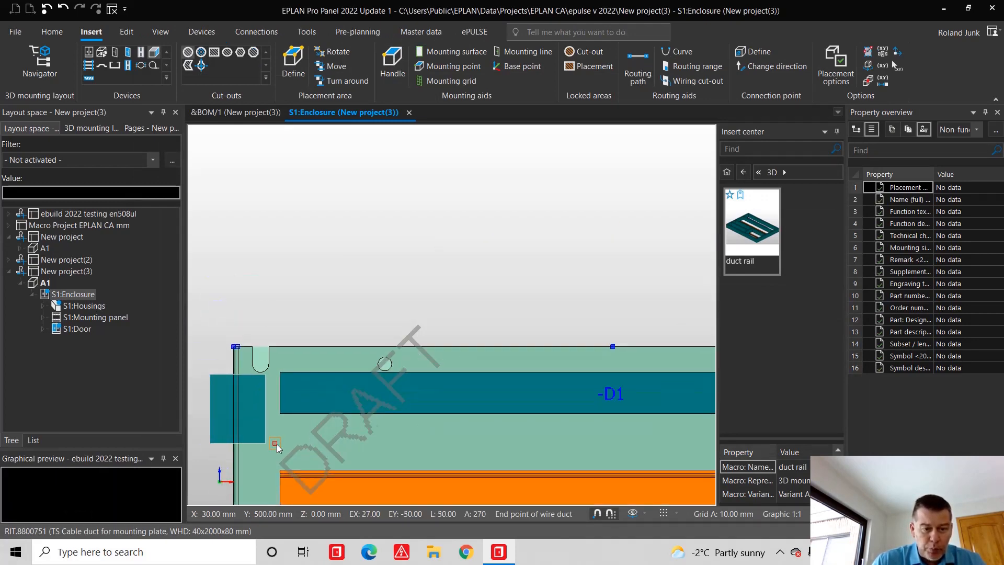
left_click(557, 362)
left_click(306, 31)
scroll(395, 152, "down", 2)
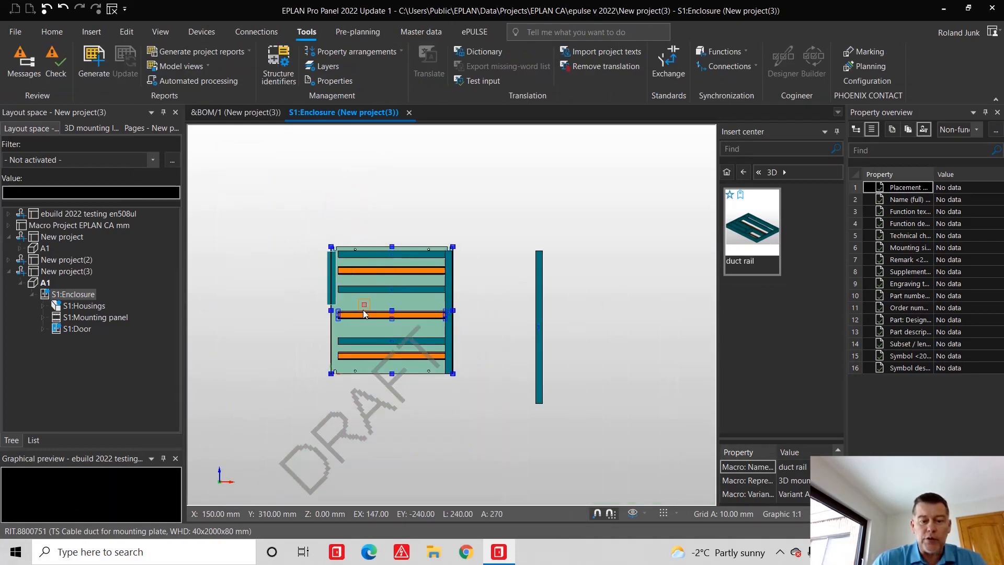
scroll(337, 258, "up", 2)
scroll(344, 370, "up", 1)
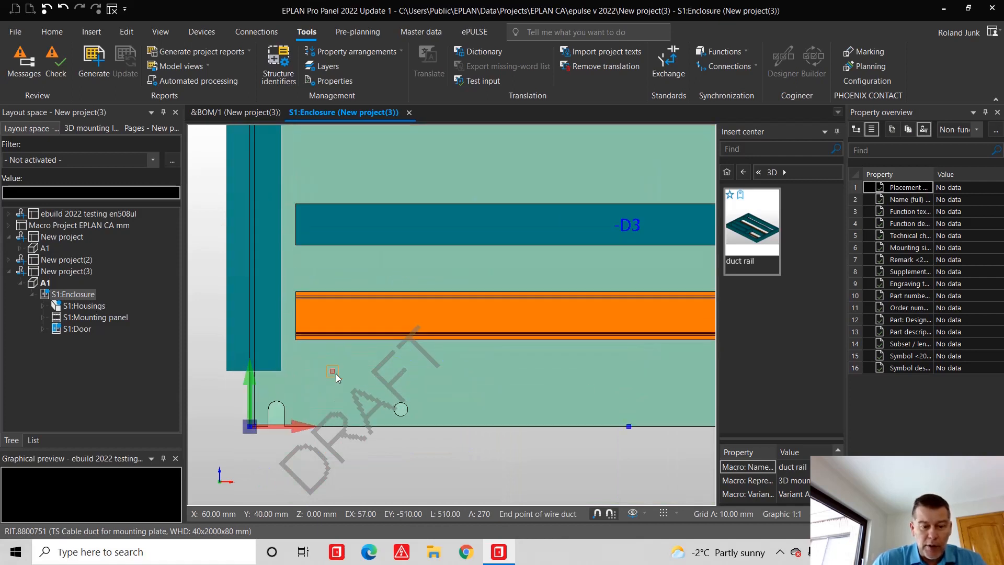
left_click(294, 375)
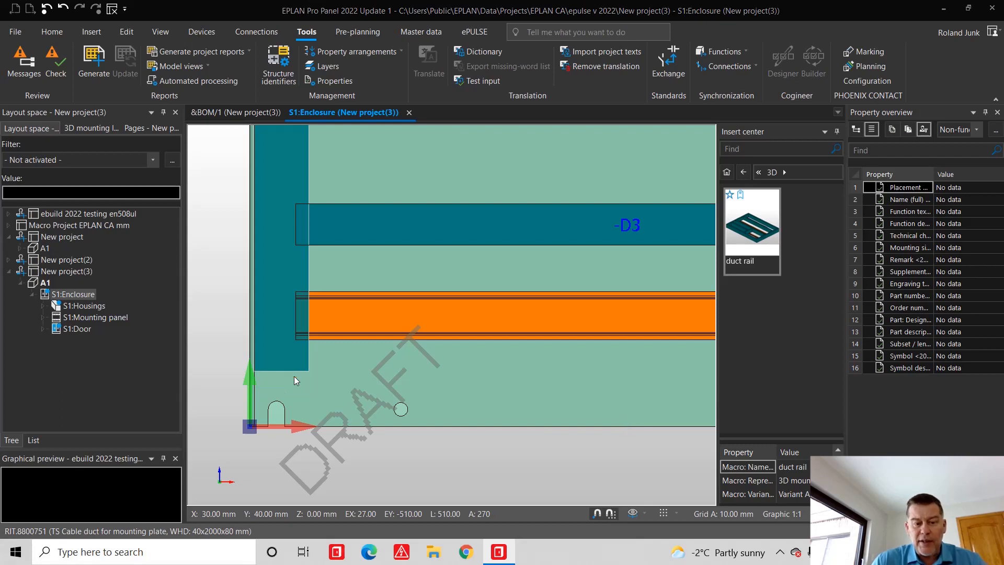
left_click_drag(521, 270, 444, 276)
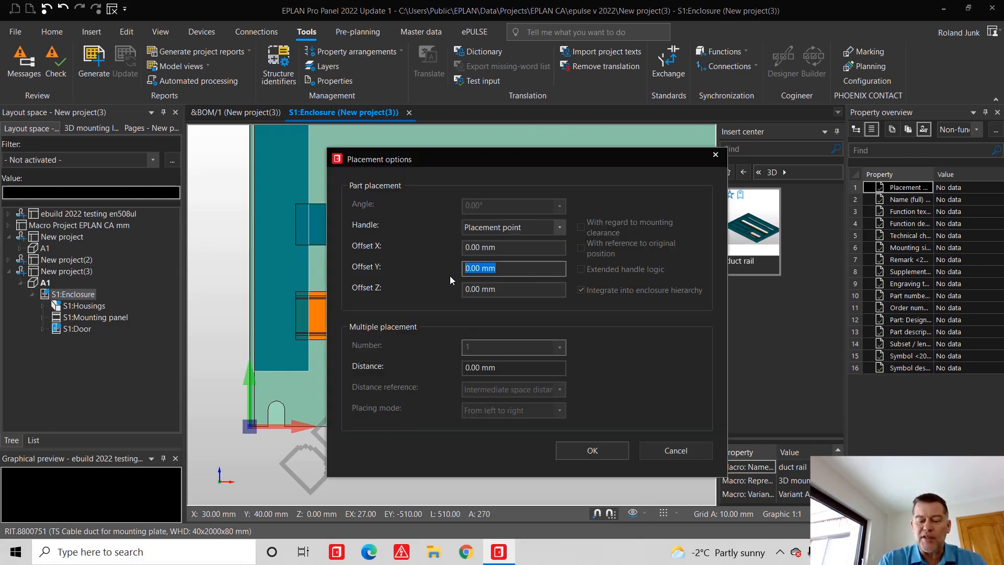
type("-50")
key("Return")
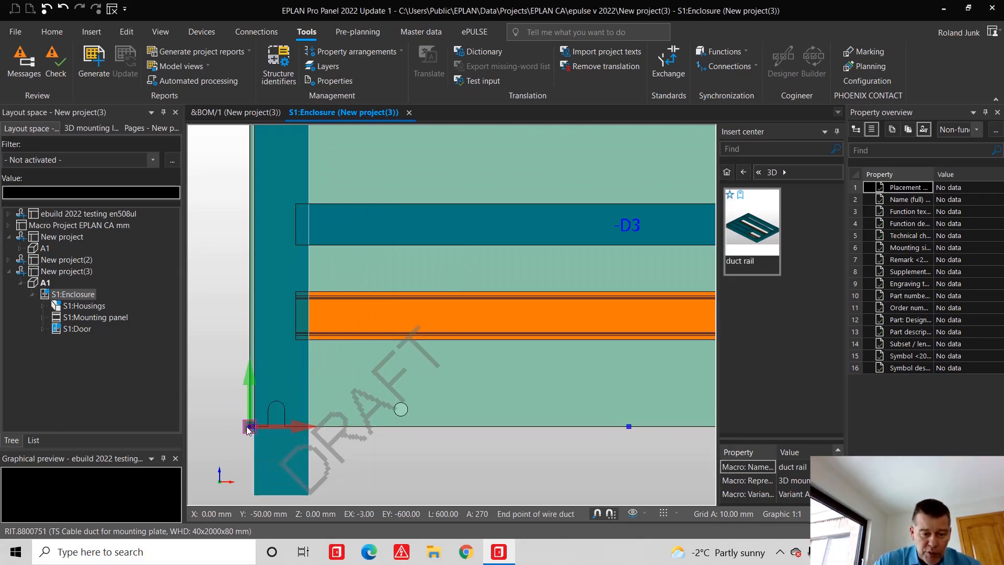
- End the duct near the plate bottom with a 50 mm Y offset and finish placing
left_click(294, 410)
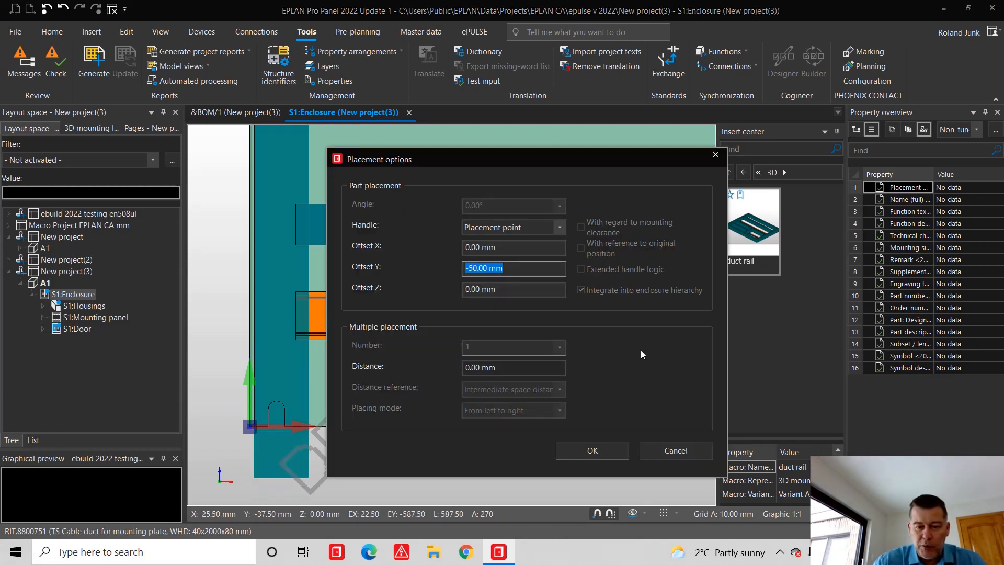
type("50")
key("Return")
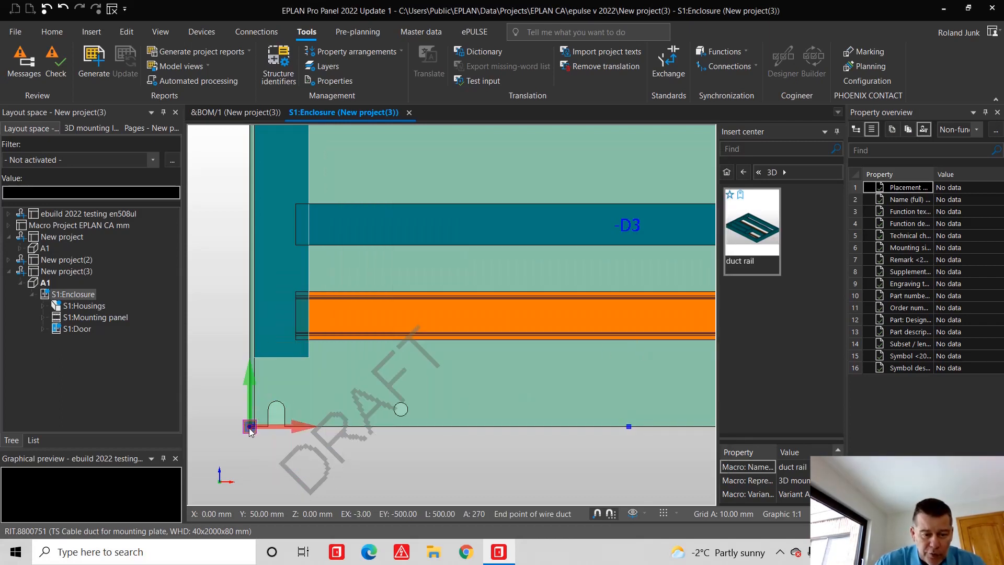
left_click(251, 363)
key("Escape")
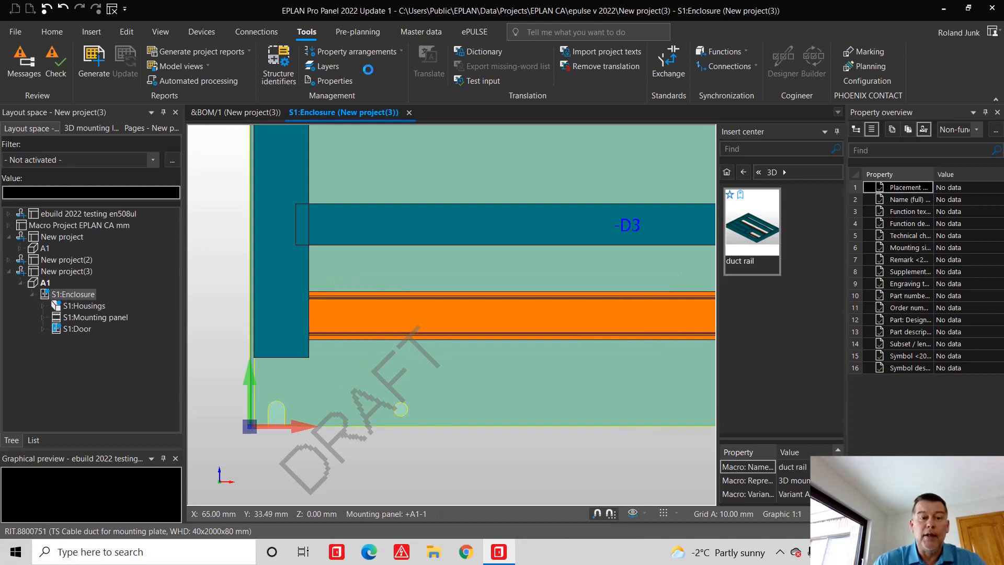
scroll(541, 338, "down", 3)
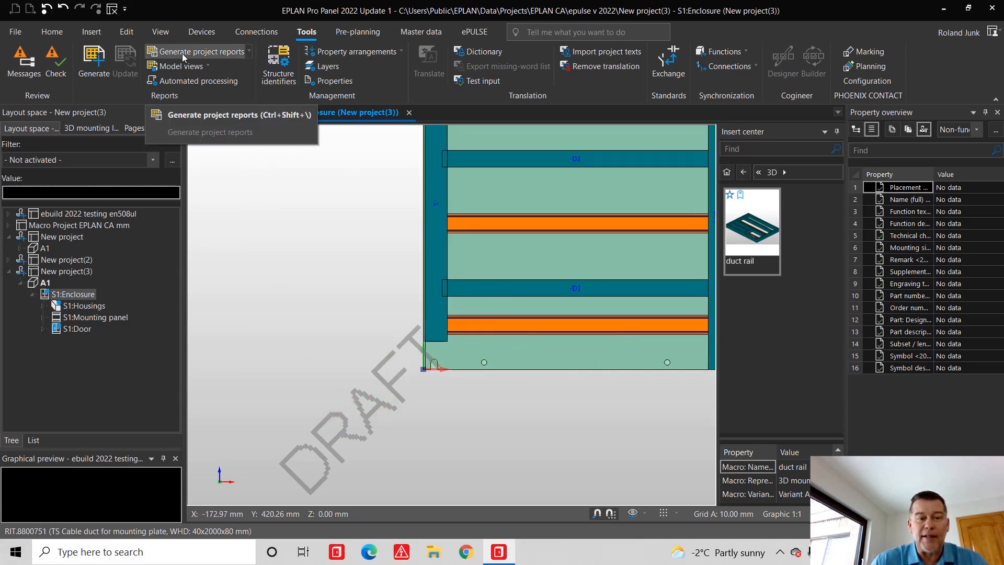
- Start a length change on the mounting rails, then cancel it
left_click(126, 32)
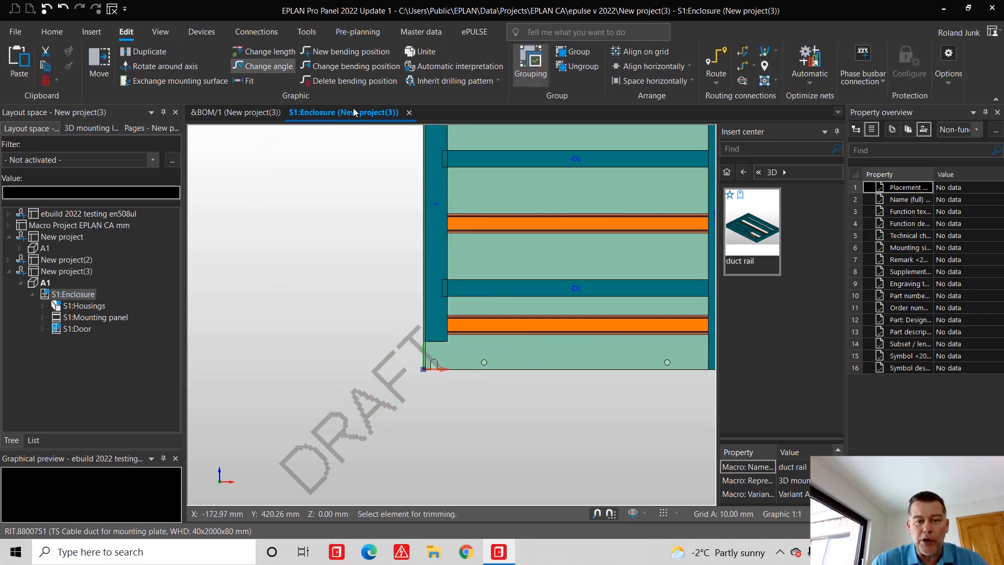
left_click(470, 329)
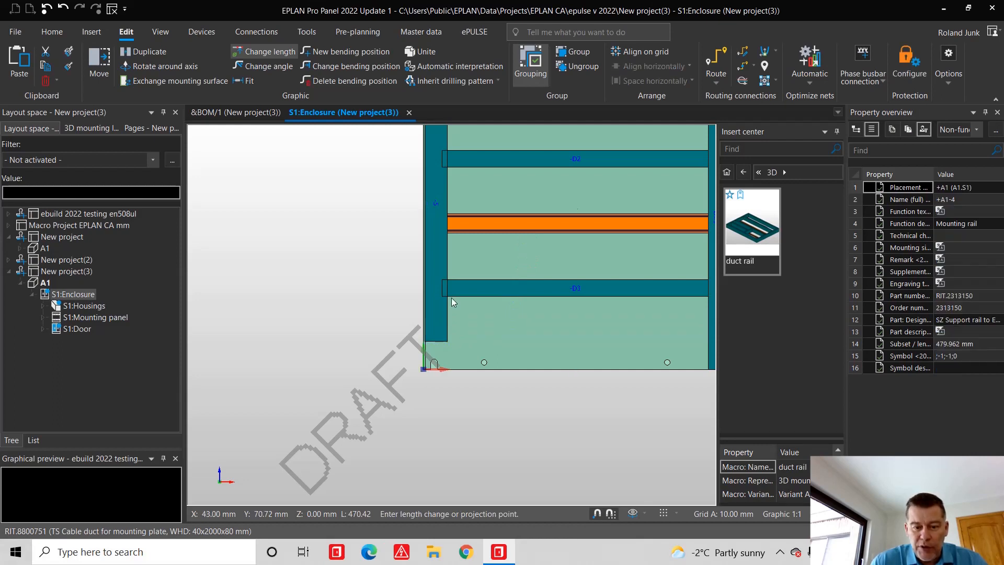
left_click(454, 228)
scroll(450, 230, "down", 3)
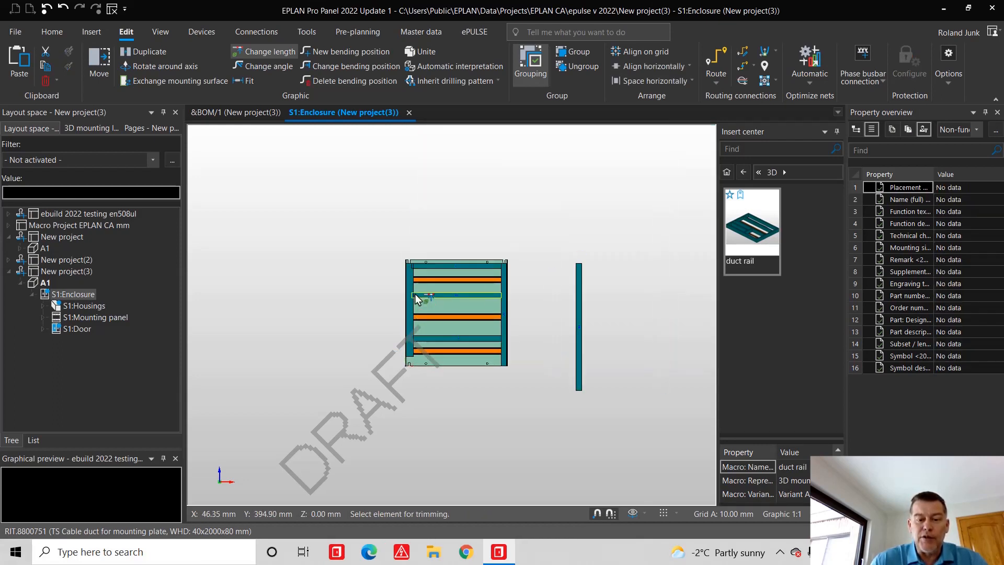
scroll(415, 307, "up", 4)
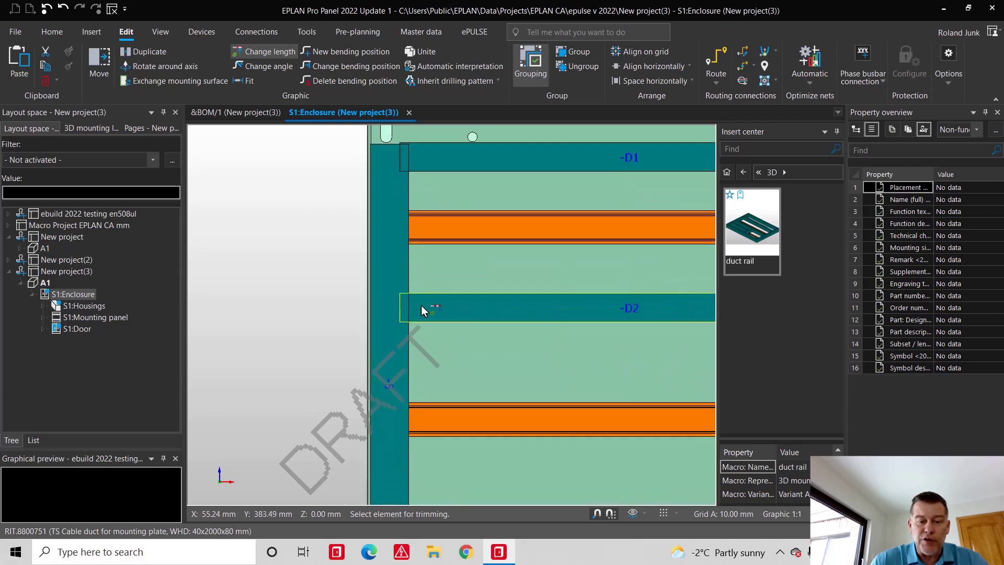
left_click(416, 236)
scroll(379, 222, "down", 5)
scroll(379, 222, "down", 2)
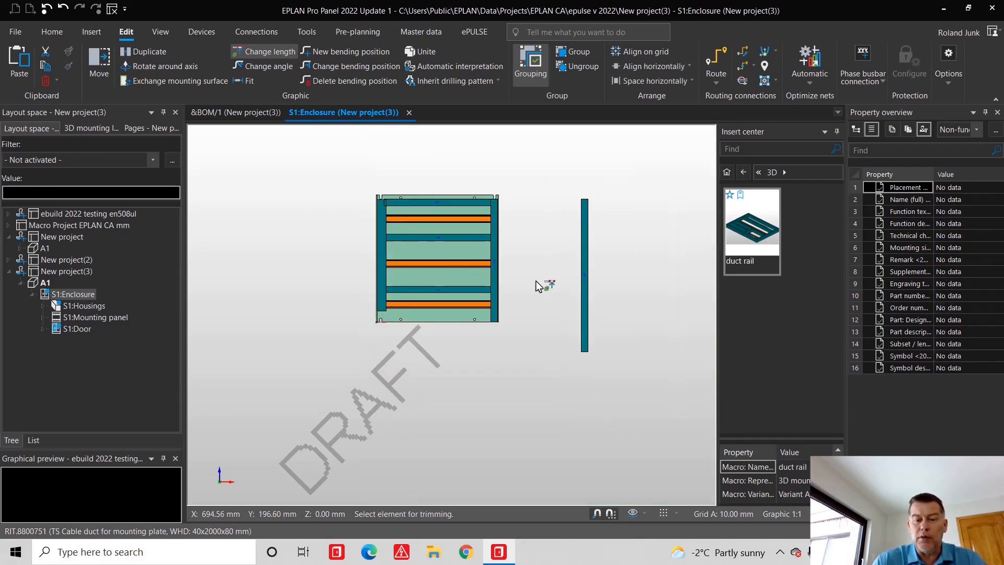
key("Escape")
- Delete the loose duct standing beside the mounting plate
left_click(585, 275)
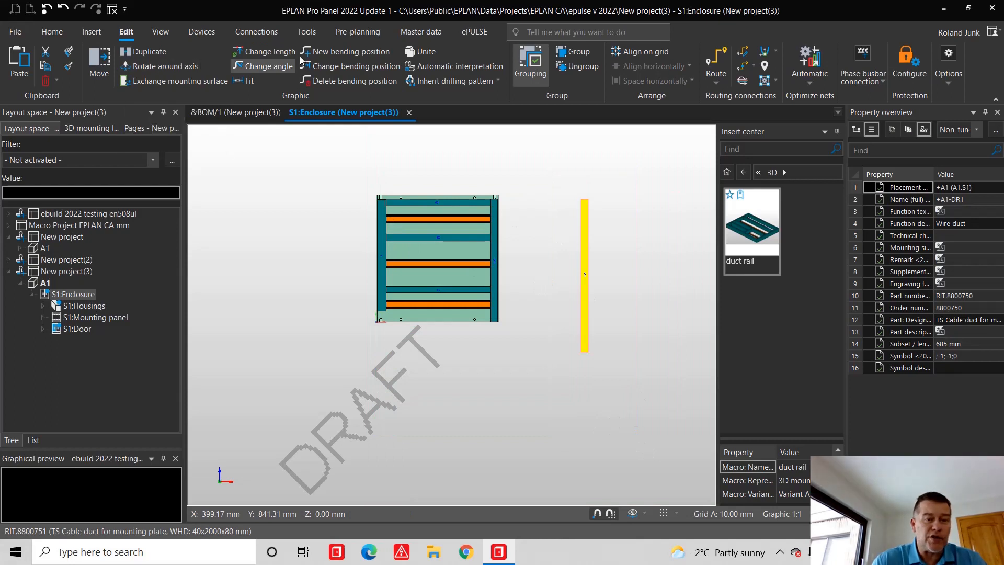
left_click(57, 86)
scroll(446, 226, "up", 5)
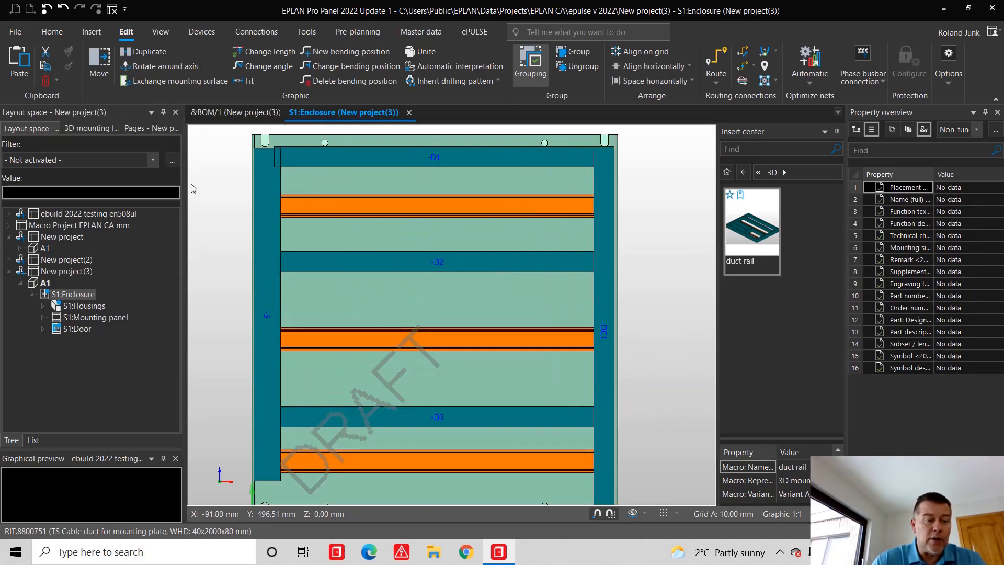
- Try dragging G226 from the 3D mounting layout navigator into the enclosure
left_click(90, 129)
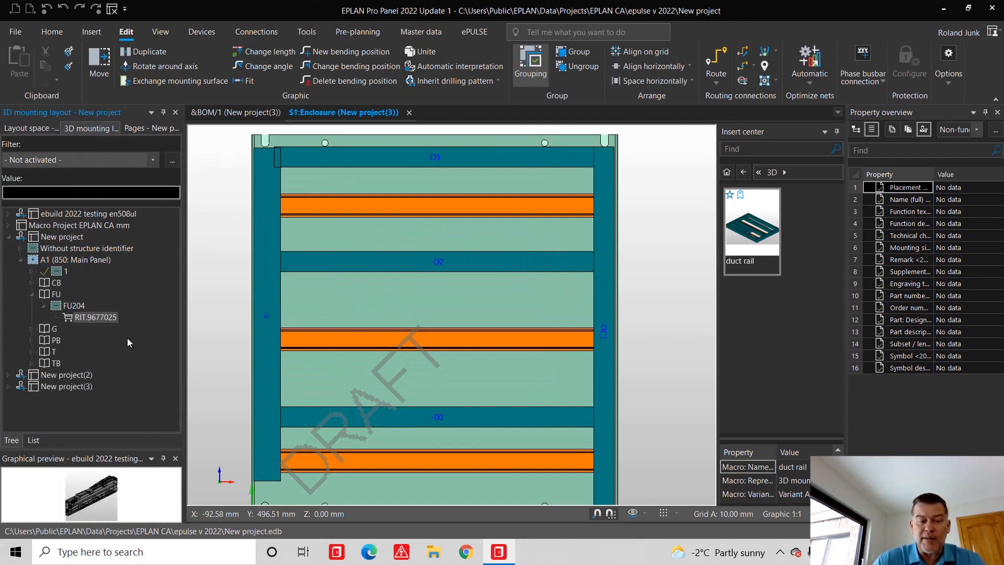
left_click(45, 329)
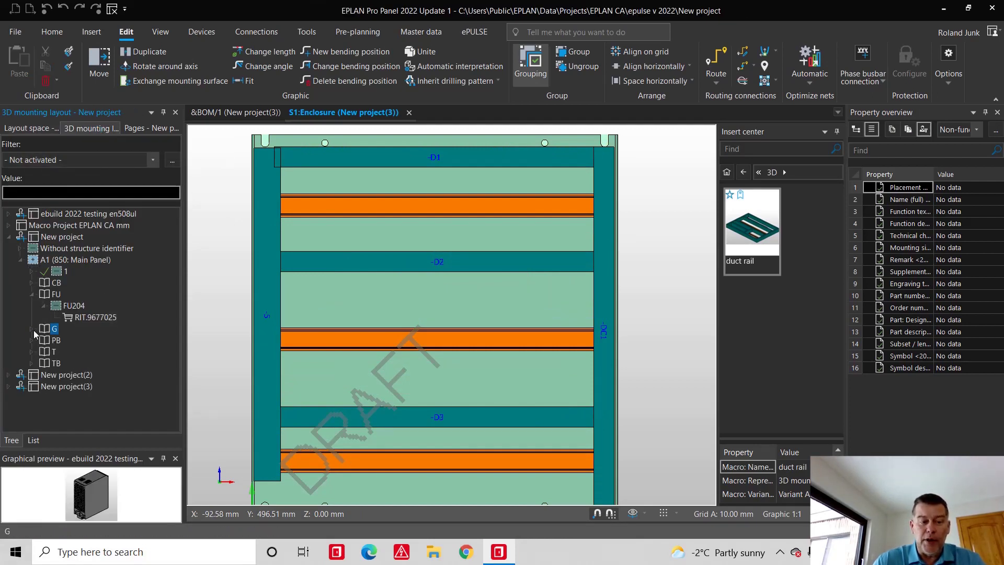
left_click(71, 340)
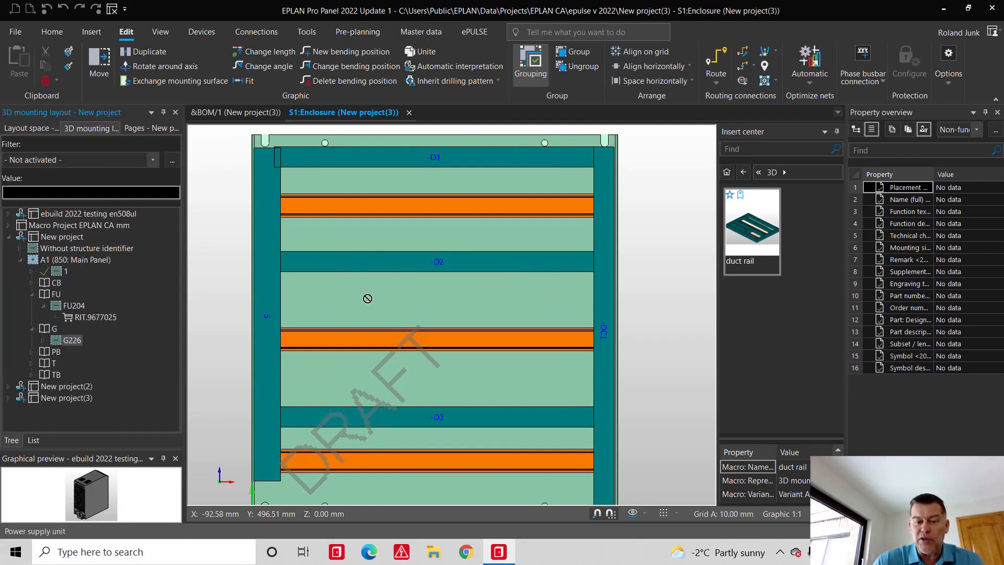
left_click_drag(367, 298, 367, 298)
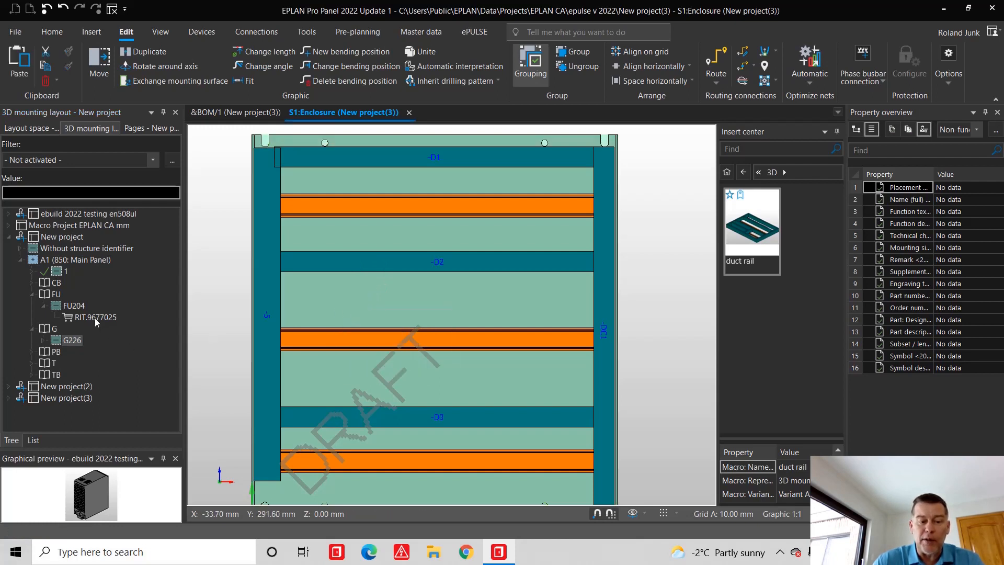
left_click(74, 341)
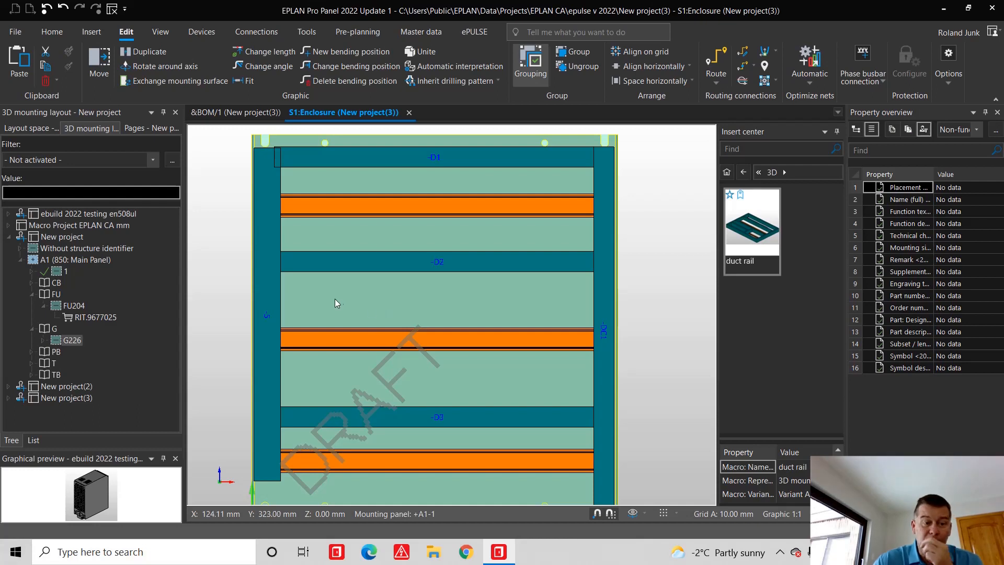
- Expand New project(3) > A1 > G and place G226 on the middle mounting rail
left_click(19, 236)
left_click(67, 260)
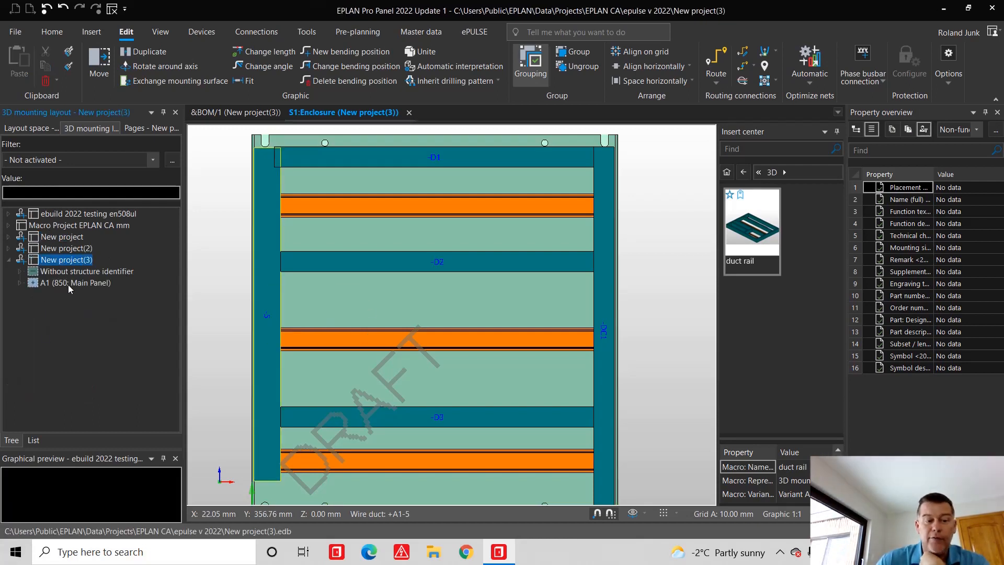
double_click(68, 285)
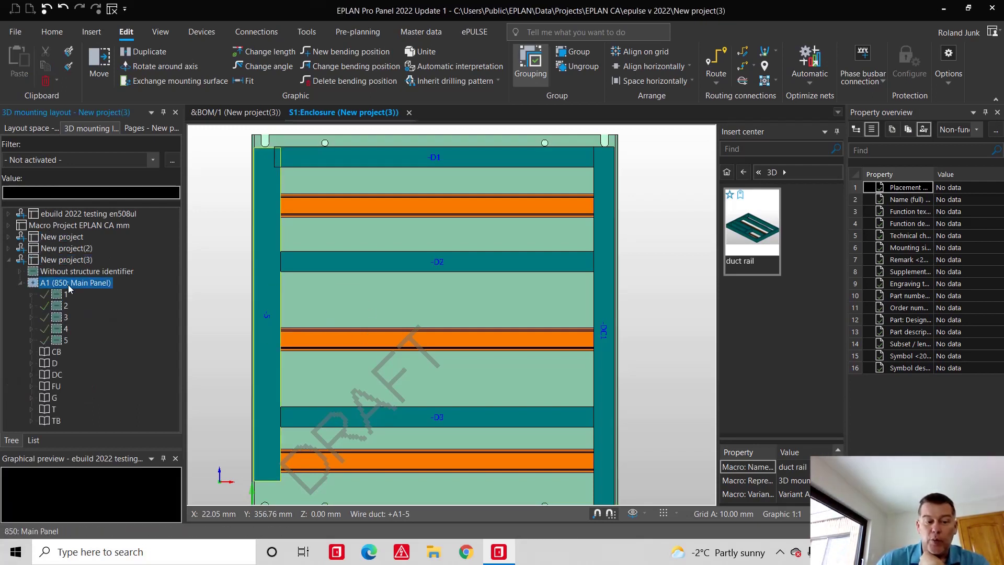
double_click(55, 398)
left_click_drag(72, 410, 409, 261)
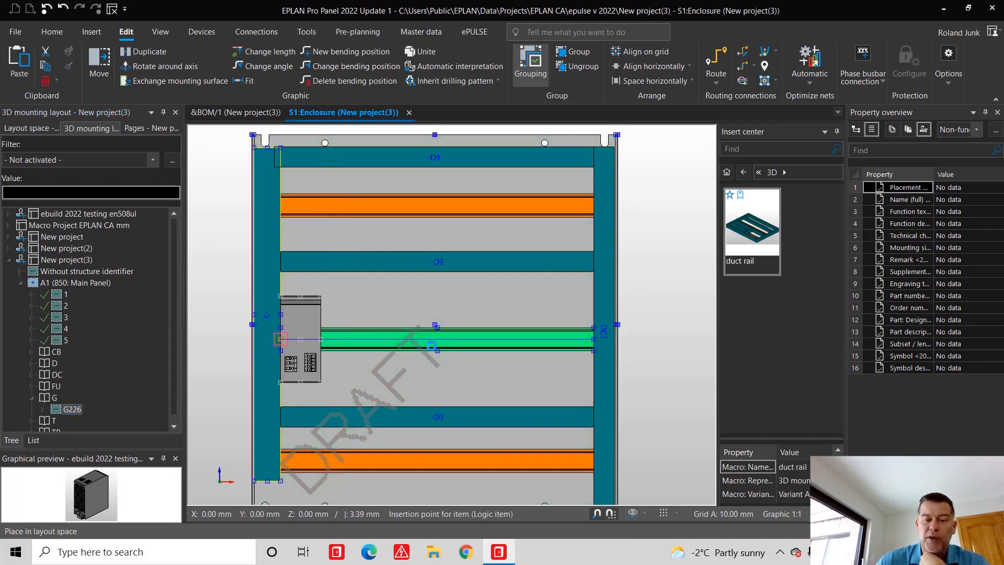
left_click(432, 346)
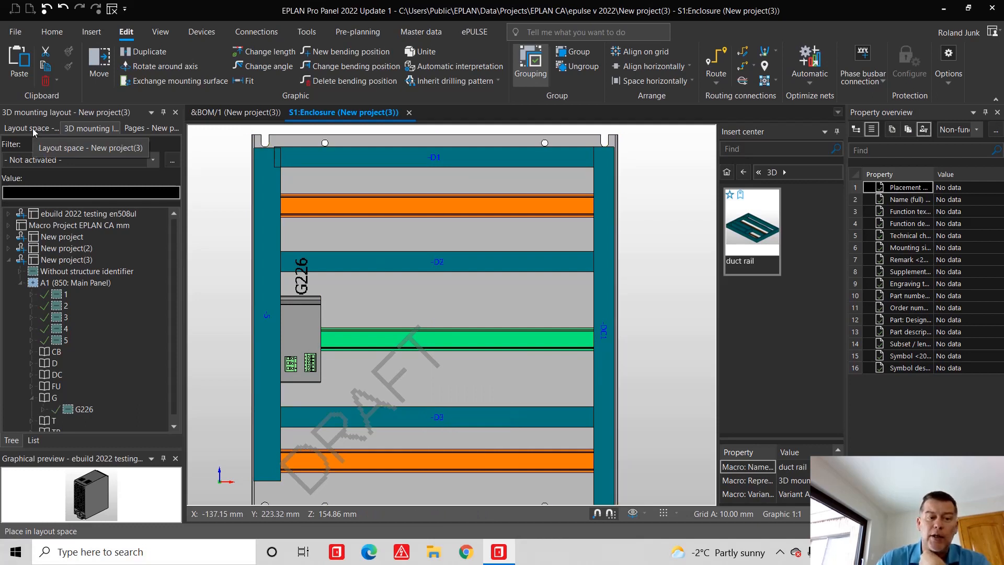
- Regenerate reports via the Tools commands and expand the MAN page group
left_click(149, 128)
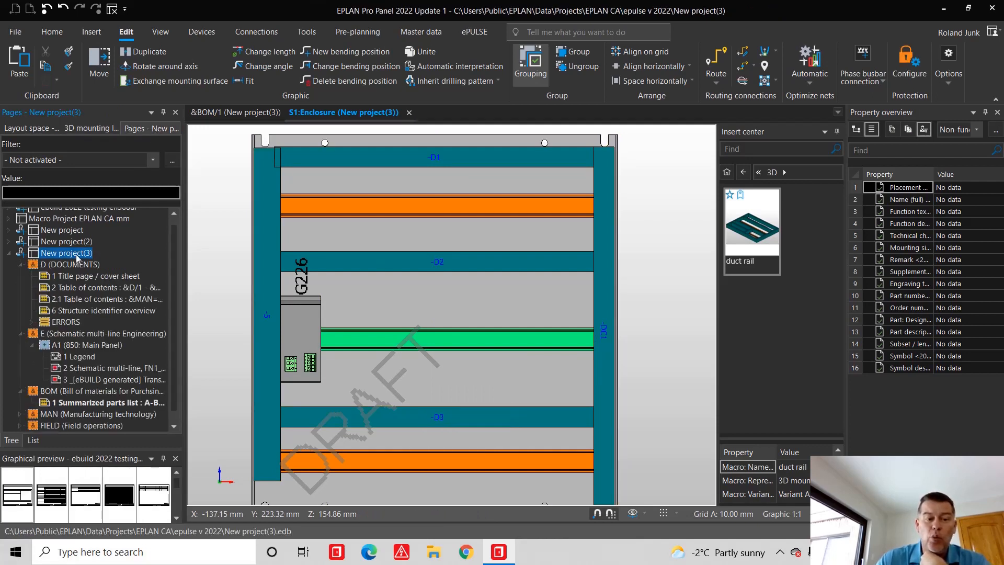
left_click(306, 31)
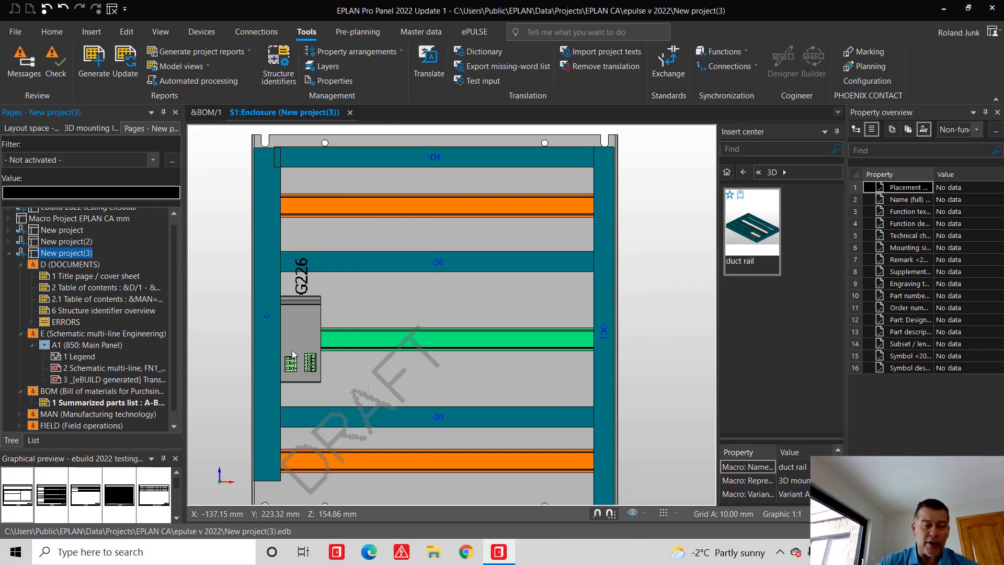
left_click(99, 413)
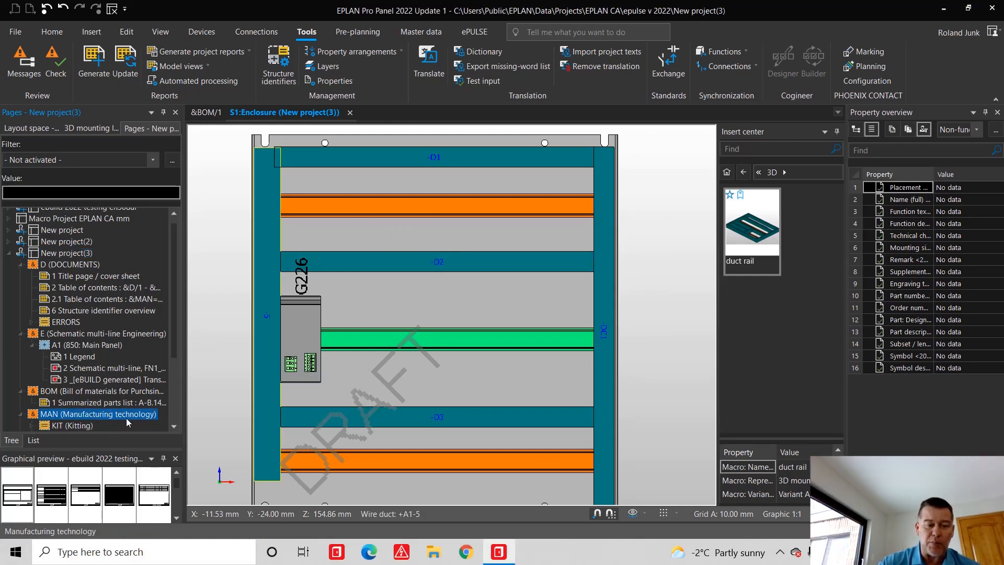
double_click(130, 414)
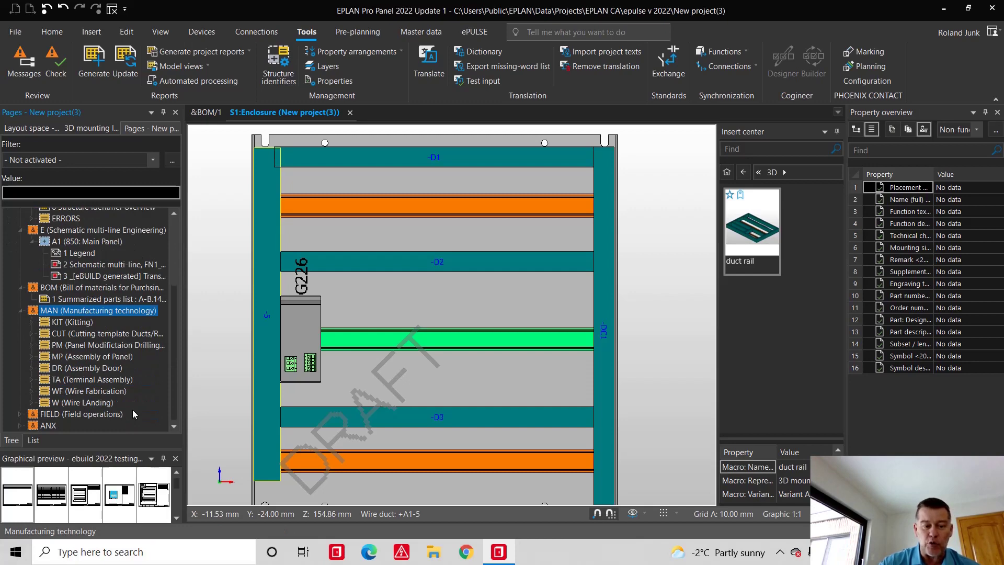
- Open the Kitting summarized parts list page for A1
double_click(72, 321)
double_click(98, 345)
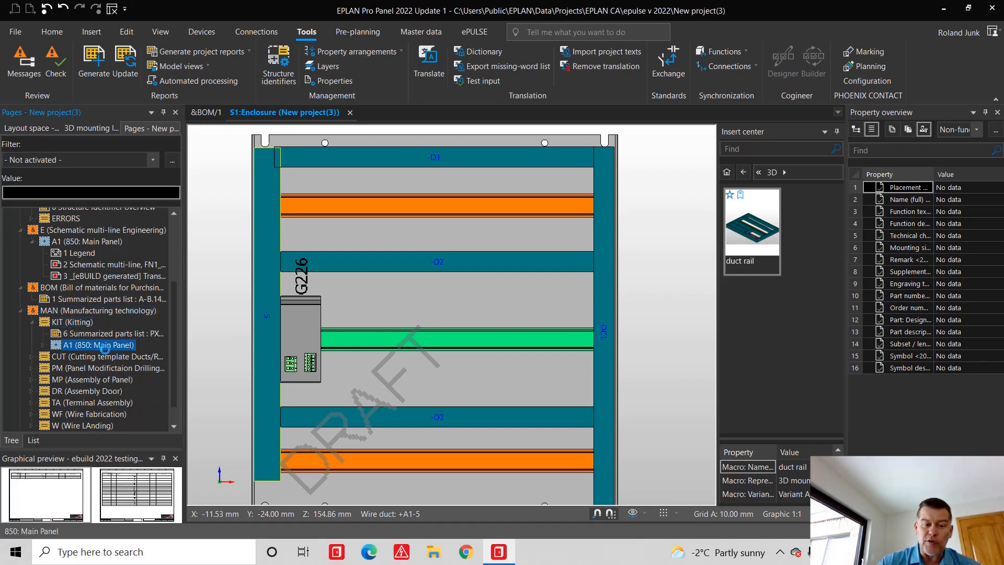
left_click(106, 362)
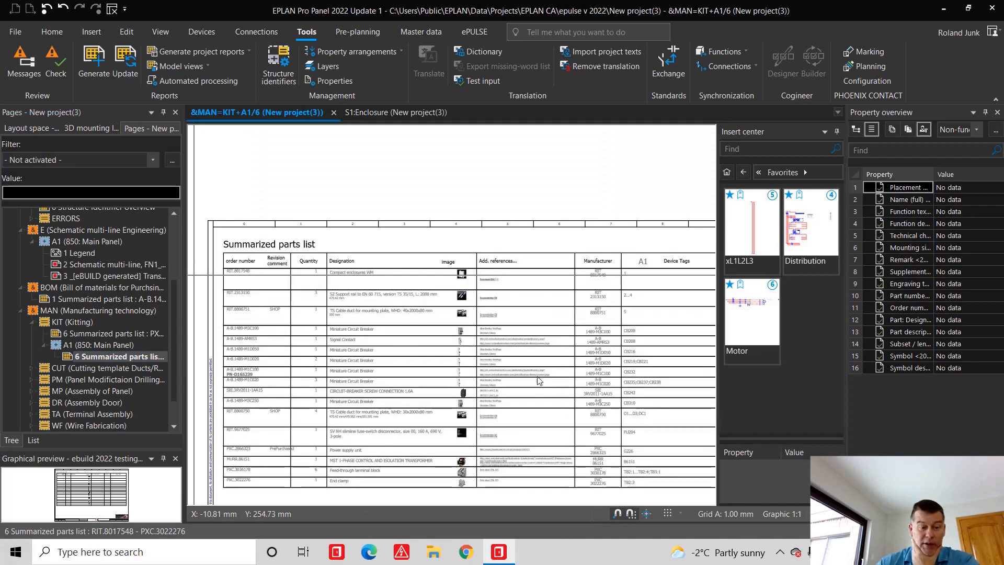
- Open cutting template page 1 under MAN > CUT > A1
left_click(439, 331)
scroll(304, 318, "down", 1)
scroll(304, 318, "up", 1)
scroll(303, 318, "up", 1)
scroll(313, 306, "up", 1)
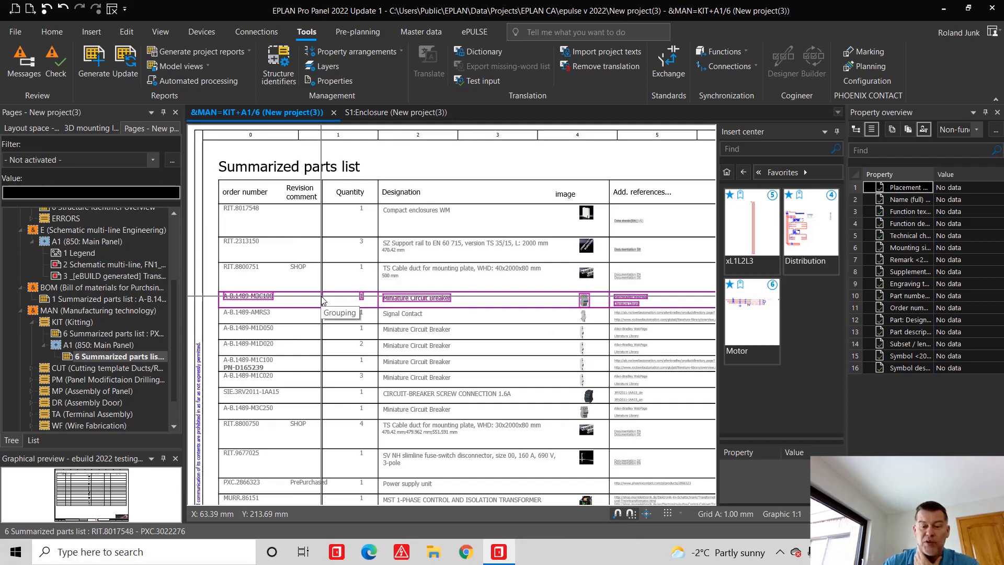
left_click(321, 310)
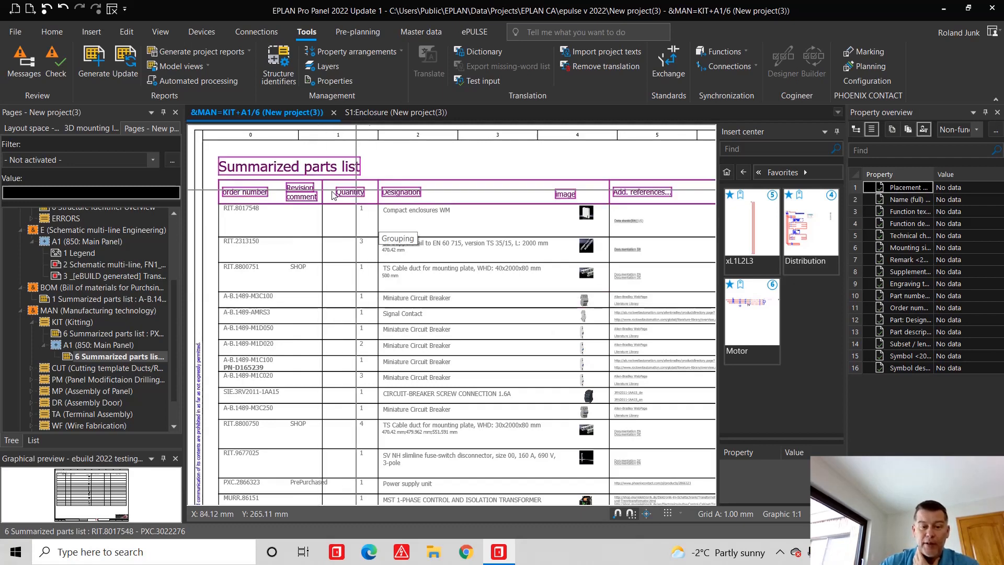
scroll(314, 306, "down", 2)
double_click(110, 368)
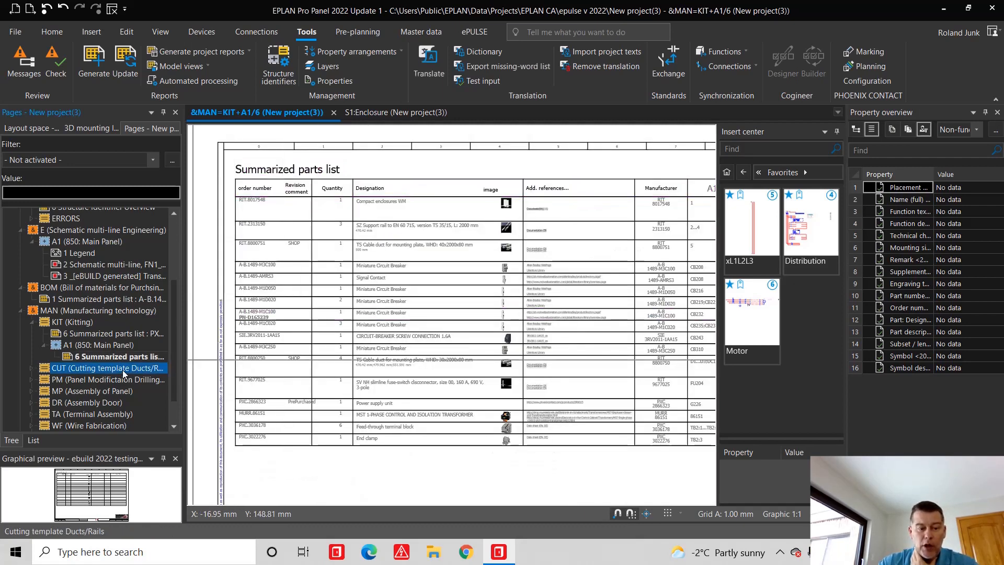
double_click(98, 379)
double_click(91, 390)
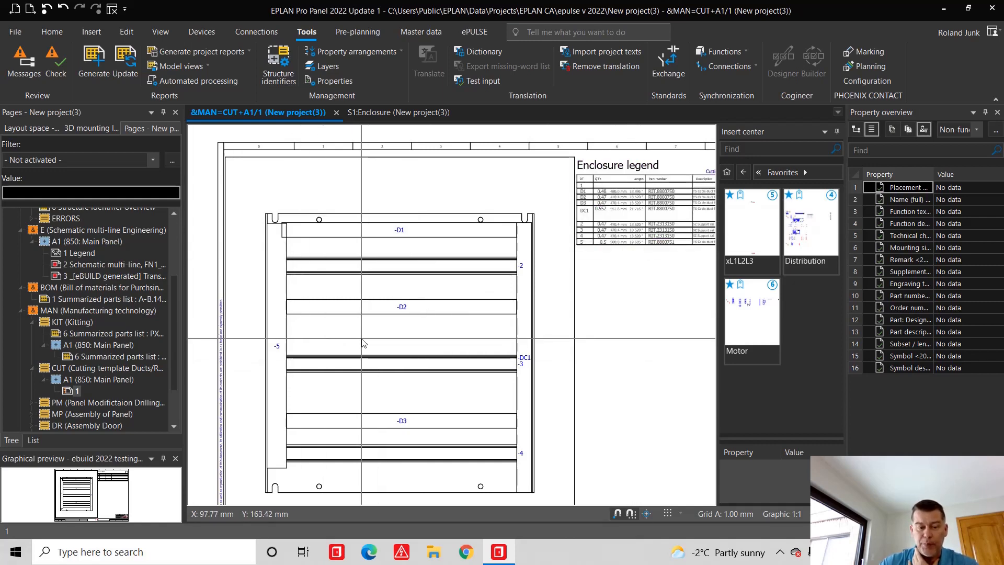
- Check the top wire duct in S1:Enclosure with Change length, then cancel without resizing
left_click(289, 242)
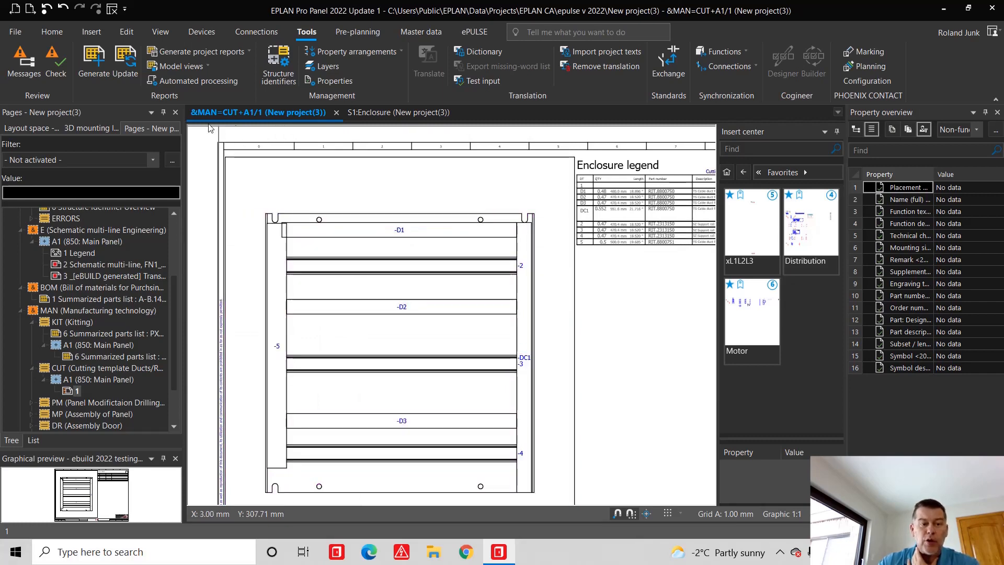
left_click(359, 112)
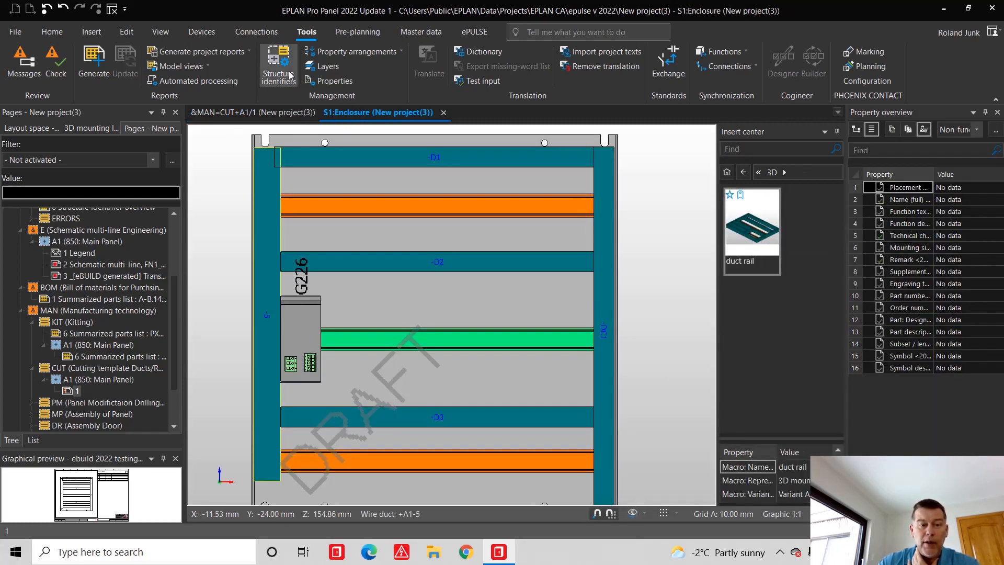
left_click(126, 32)
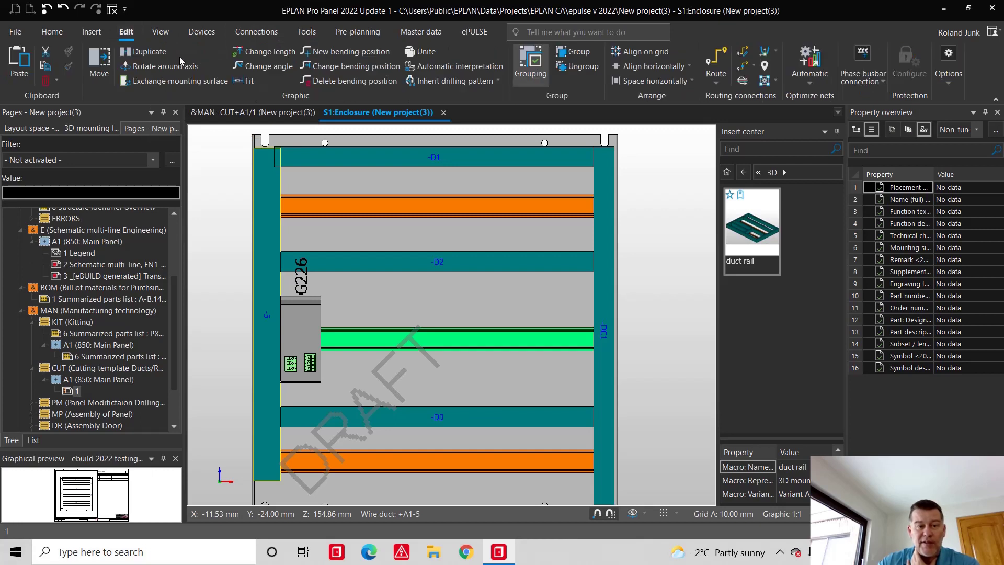
left_click(259, 51)
left_click(281, 162)
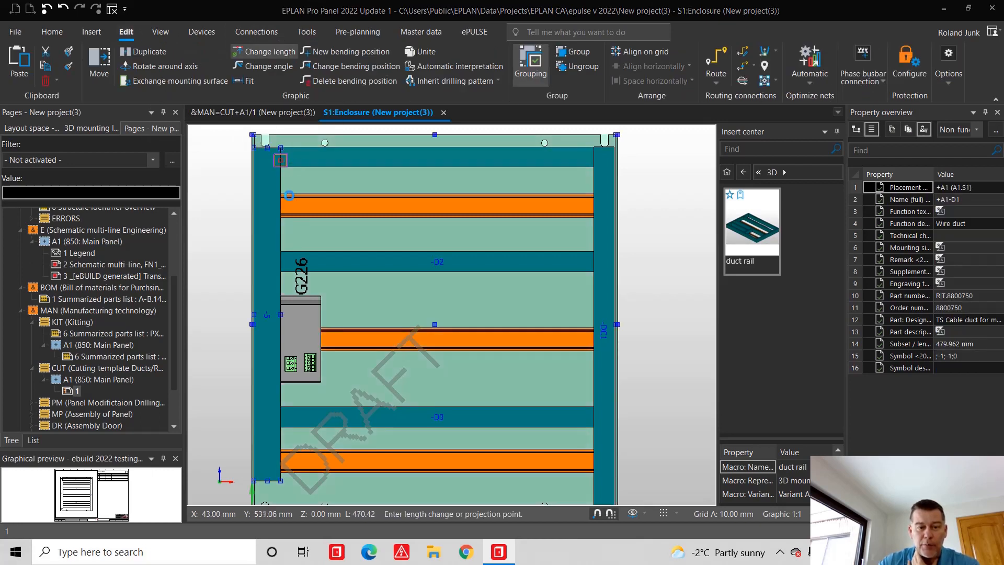
key("Escape")
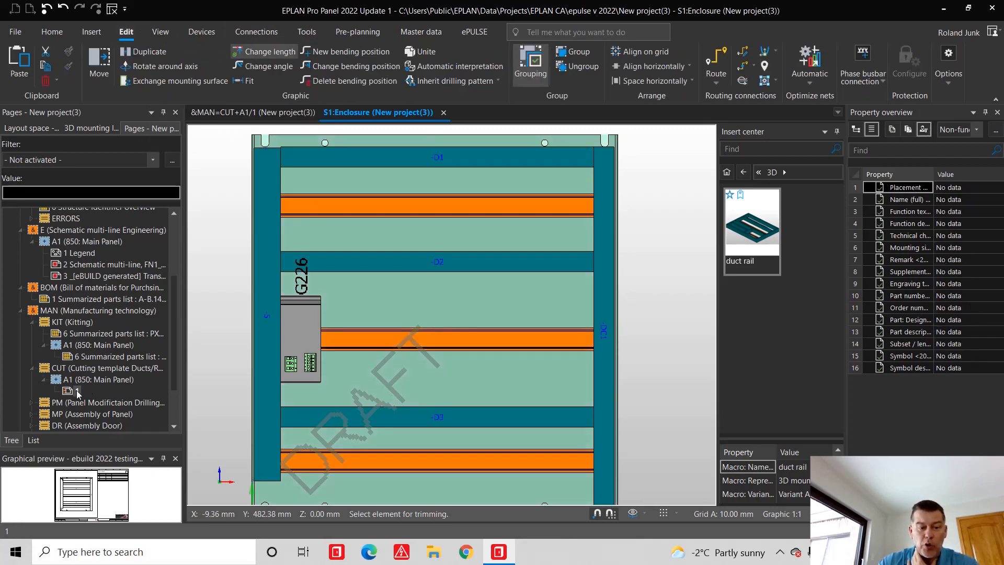
- Regenerate the cutting template drawing from the current enclosure layout via Tools > Generate
double_click(75, 391)
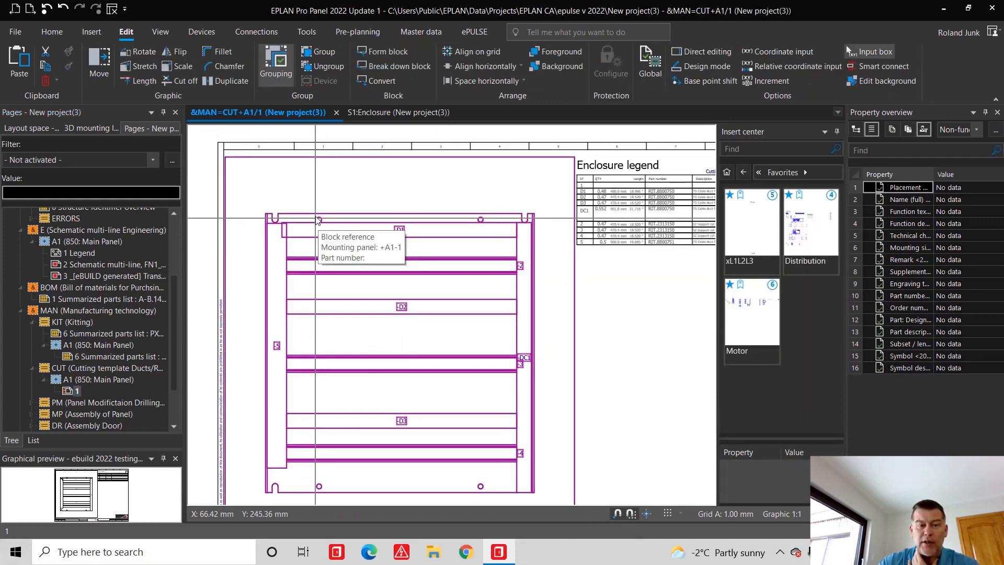
key("Escape")
left_click(306, 32)
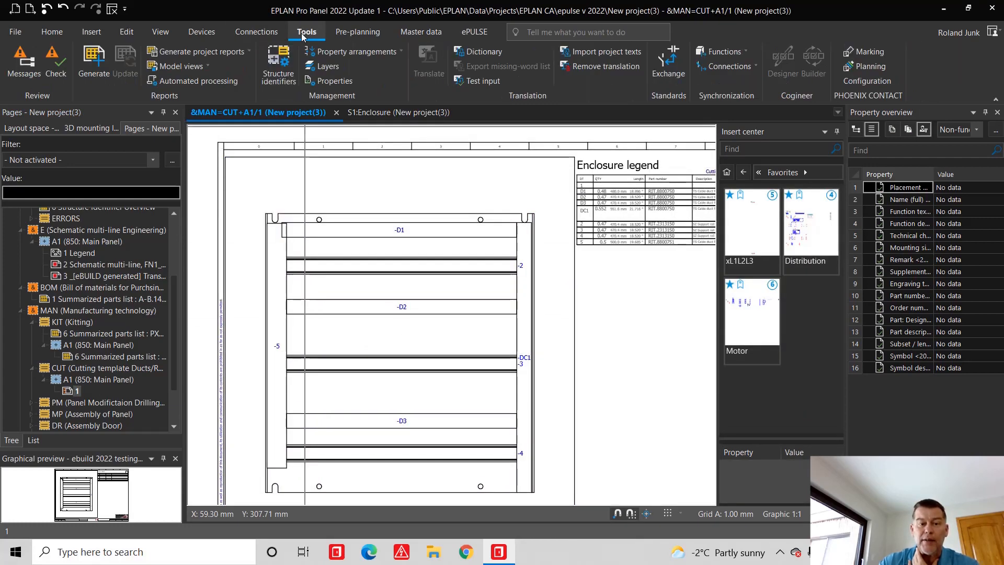
left_click(108, 62)
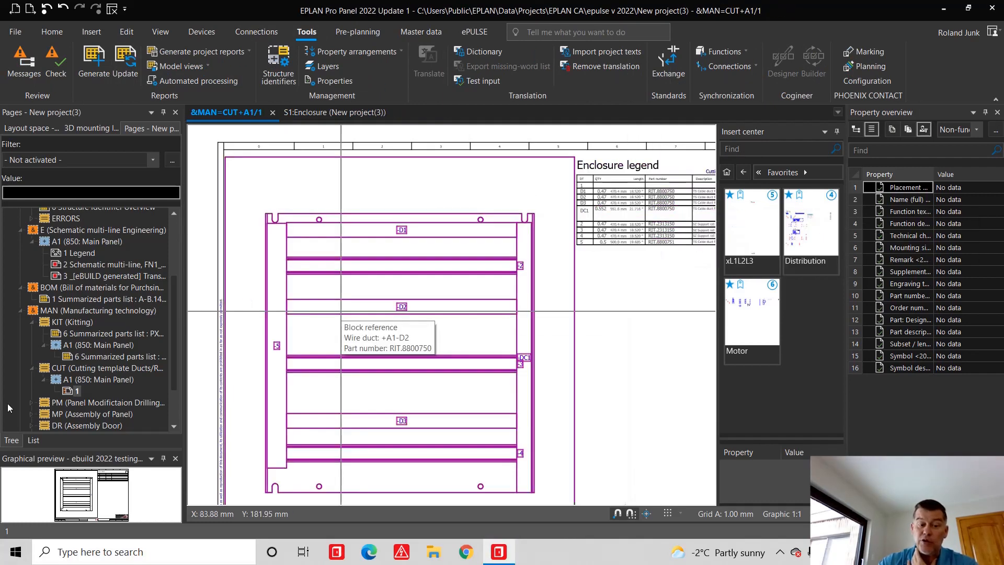
left_click(109, 403)
- Open drilling page 1 under MAN > PM > A1 and select its out-of-date drilling view
left_click(45, 403)
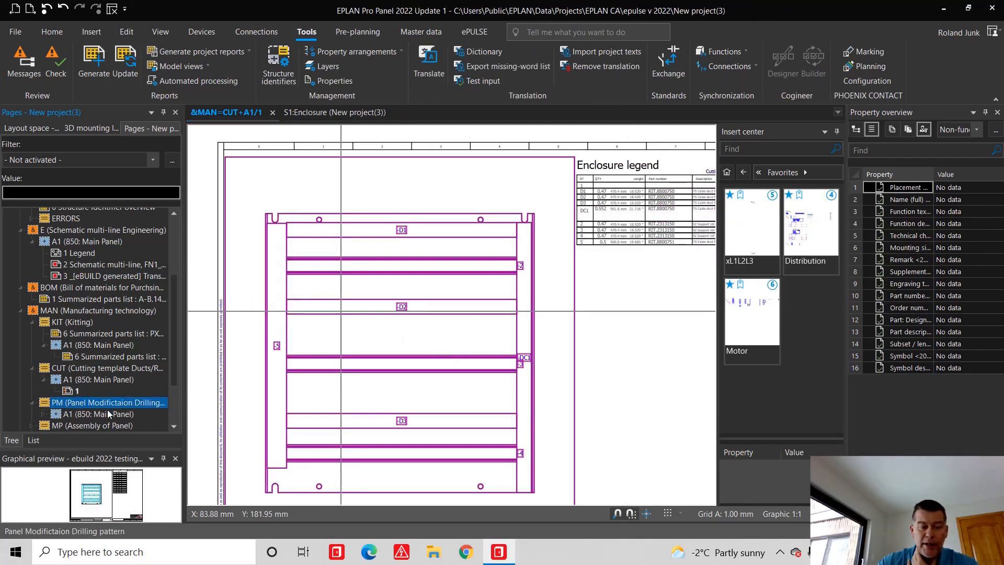
double_click(109, 414)
left_click(73, 390)
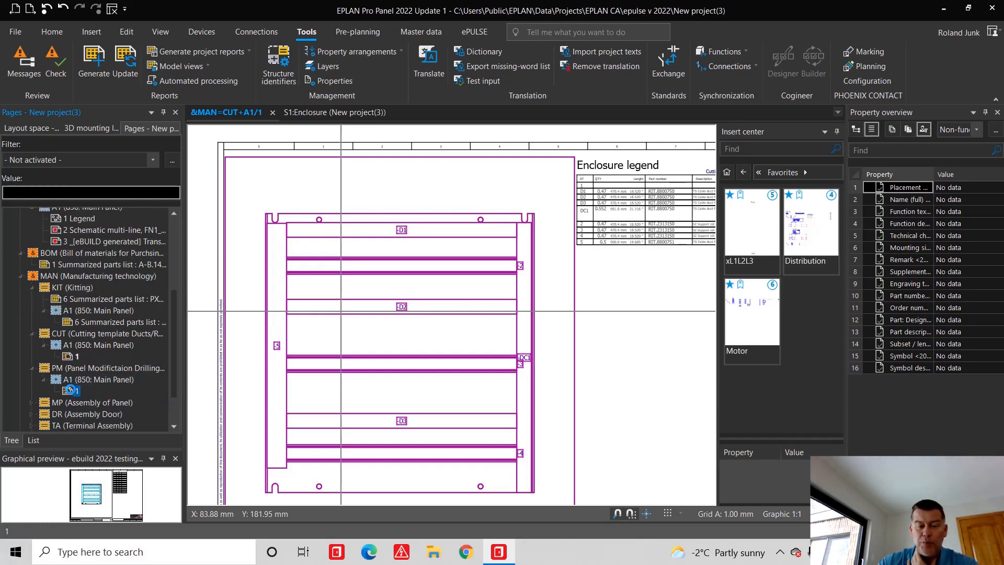
double_click(72, 391)
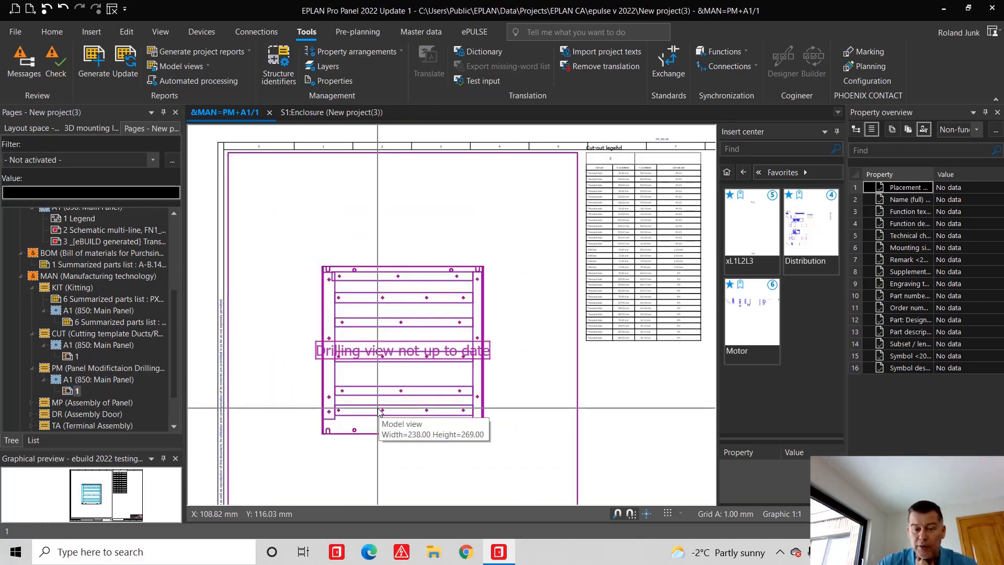
left_click(377, 357)
double_click(376, 355)
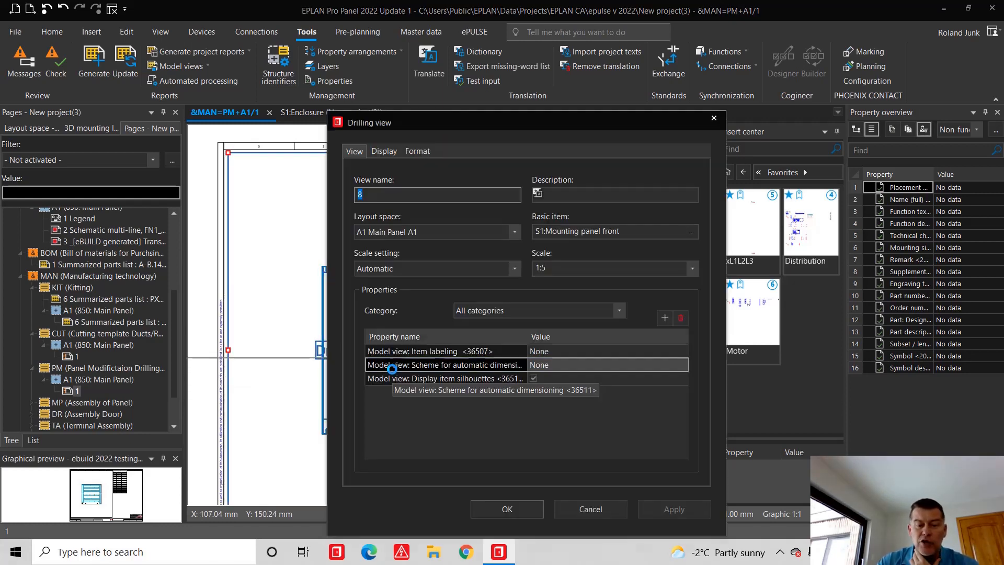
left_click(490, 270)
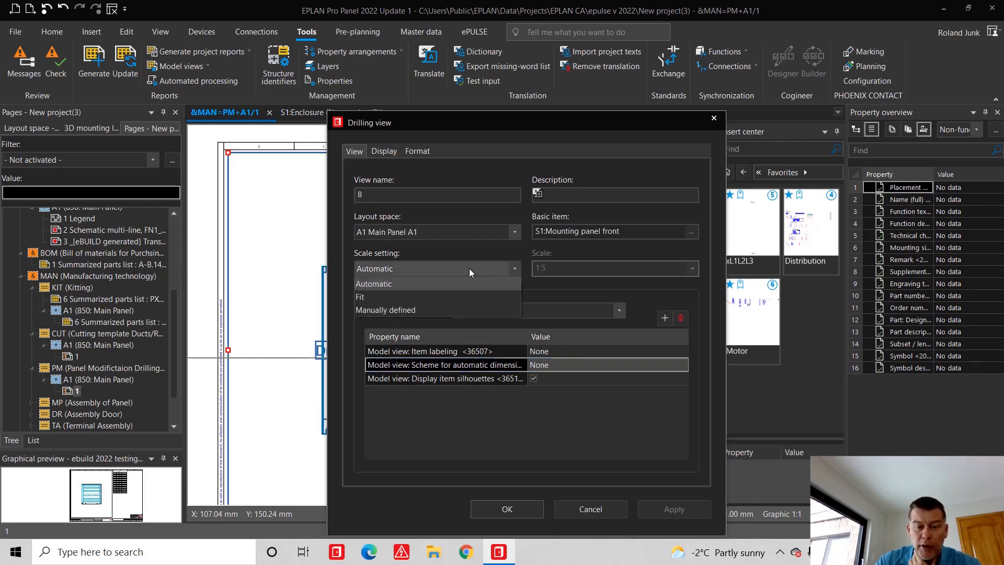
left_click(392, 298)
left_click(487, 512)
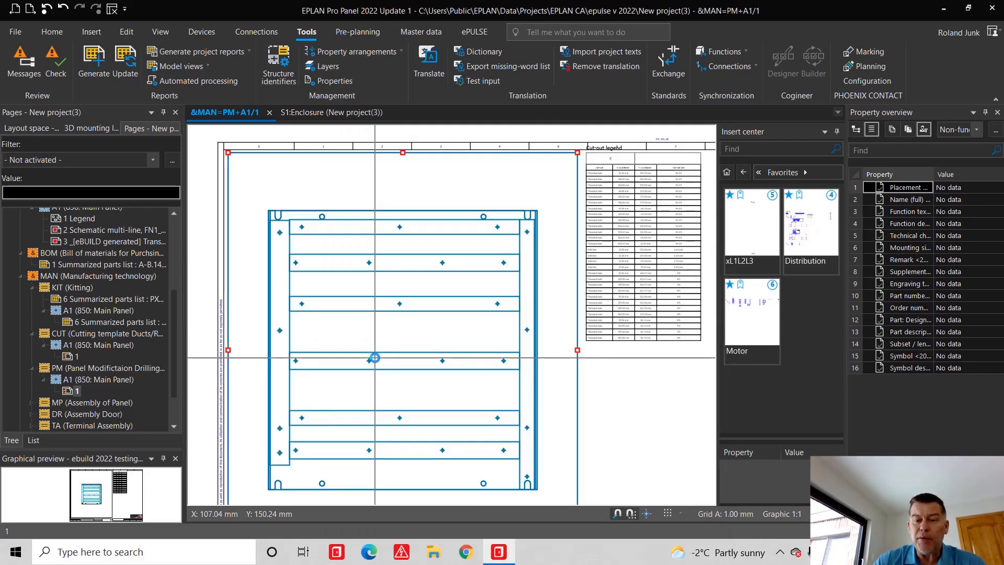
scroll(611, 235, "up", 3)
scroll(549, 235, "up", 4)
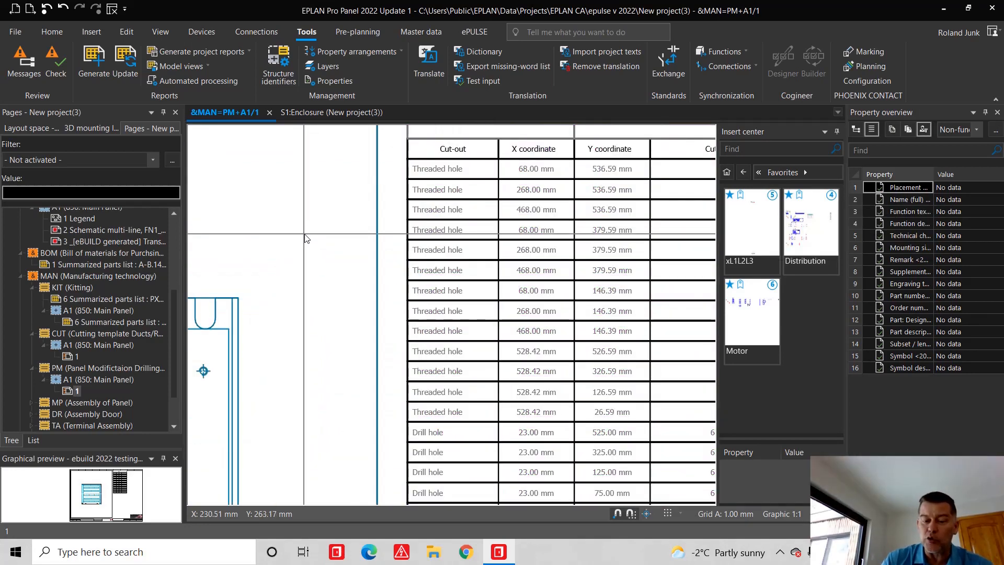
scroll(305, 237, "down", 1)
scroll(309, 228, "down", 3)
scroll(329, 275, "down", 2)
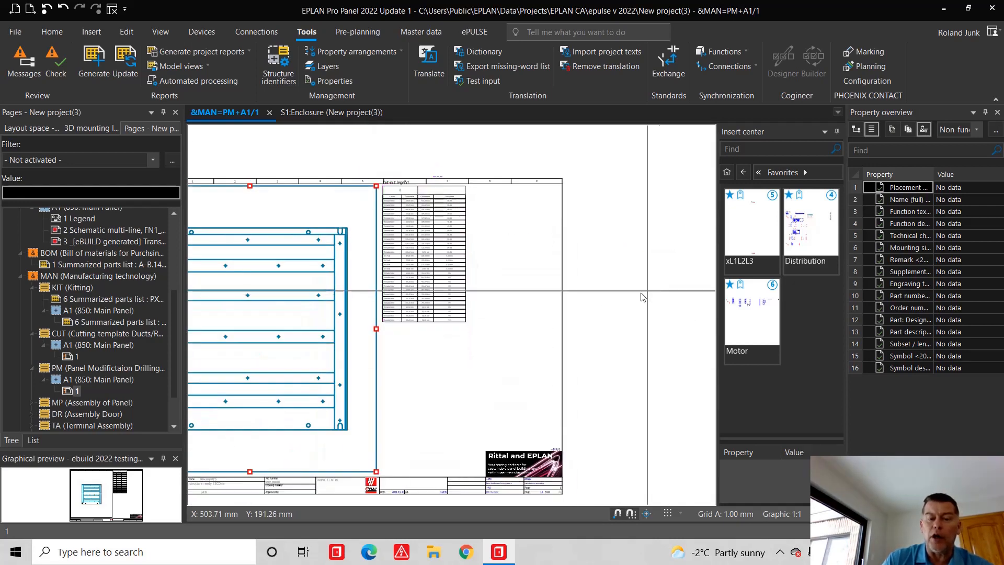
scroll(387, 361, "down", 2)
scroll(387, 361, "up", 2)
scroll(423, 365, "down", 2)
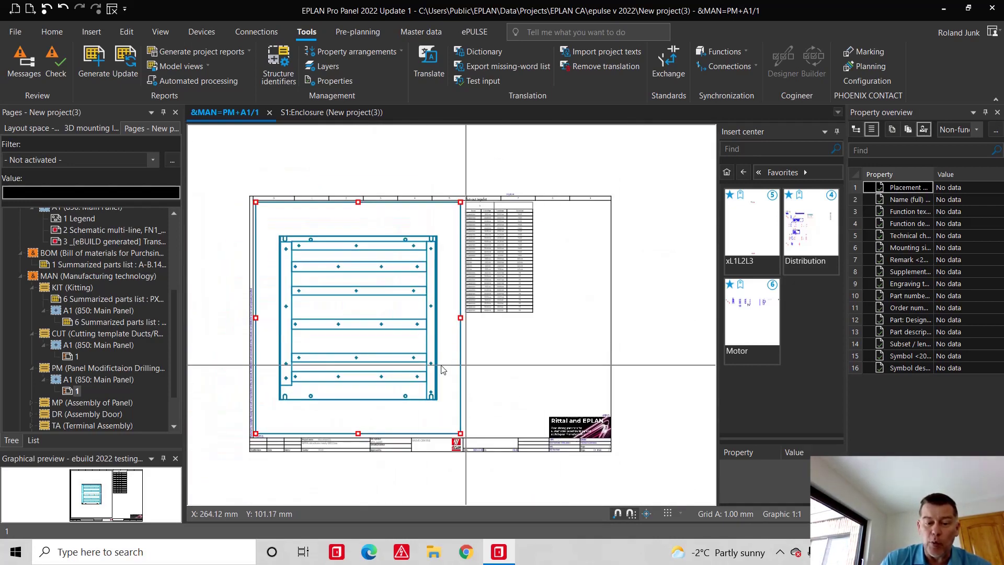
- Assign the Electrical engineering automatic dimensioning scheme to the drilling view and apply it
double_click(400, 359)
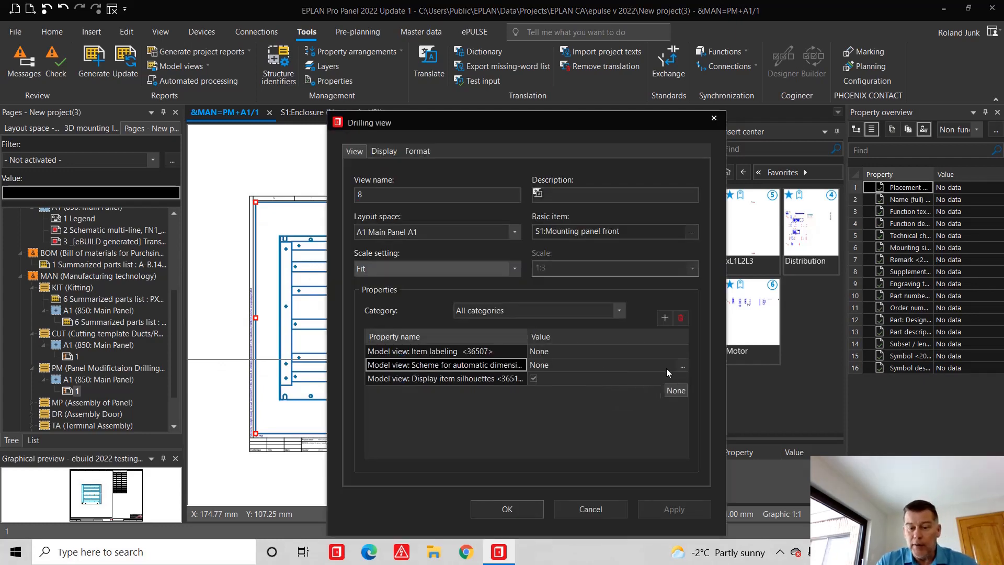
left_click(683, 368)
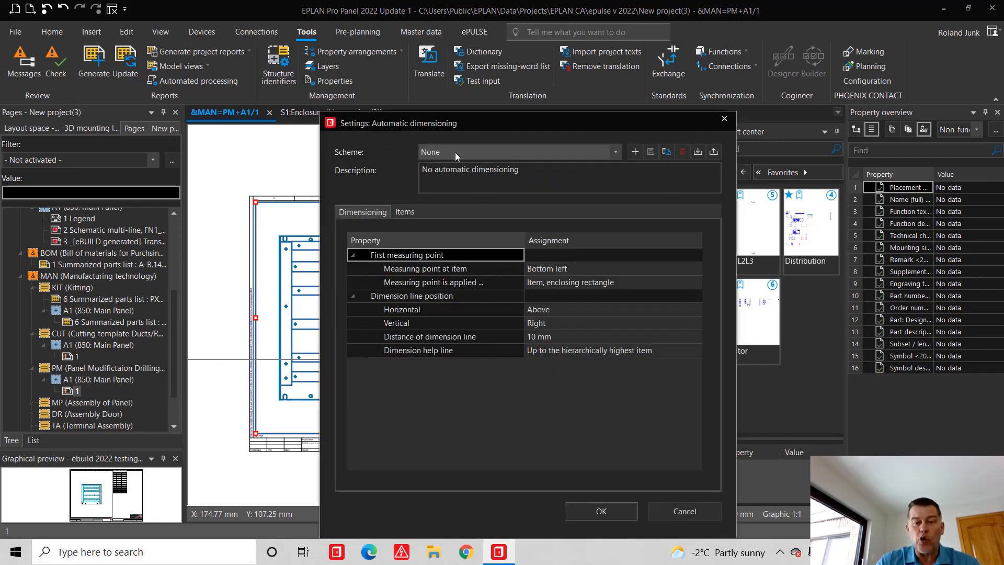
left_click(481, 150)
left_click(471, 167)
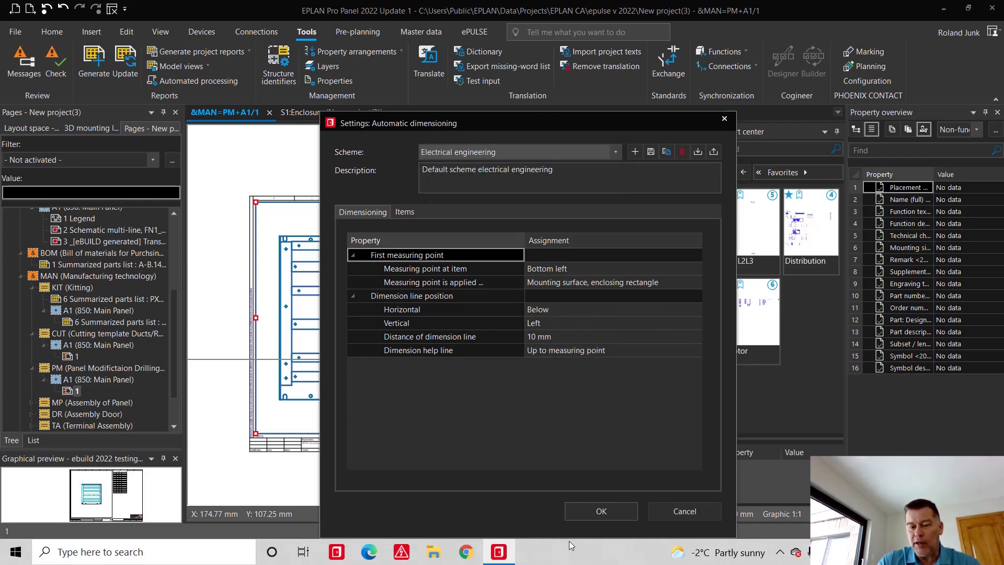
left_click(601, 512)
left_click(516, 510)
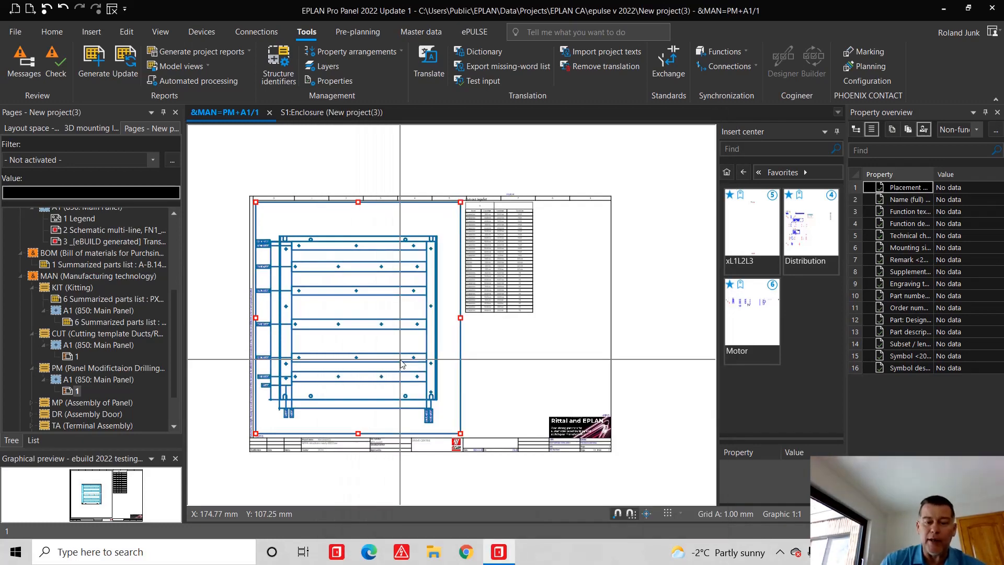
scroll(401, 362, "up", 5)
scroll(251, 365, "up", 2)
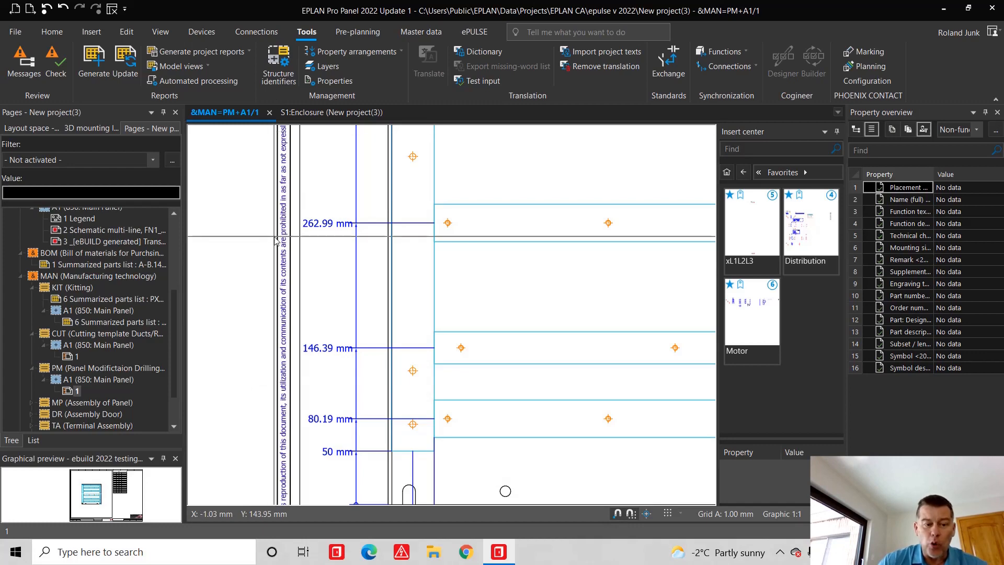
scroll(251, 386, "down", 3)
scroll(266, 376, "down", 3)
scroll(306, 494, "up", 2)
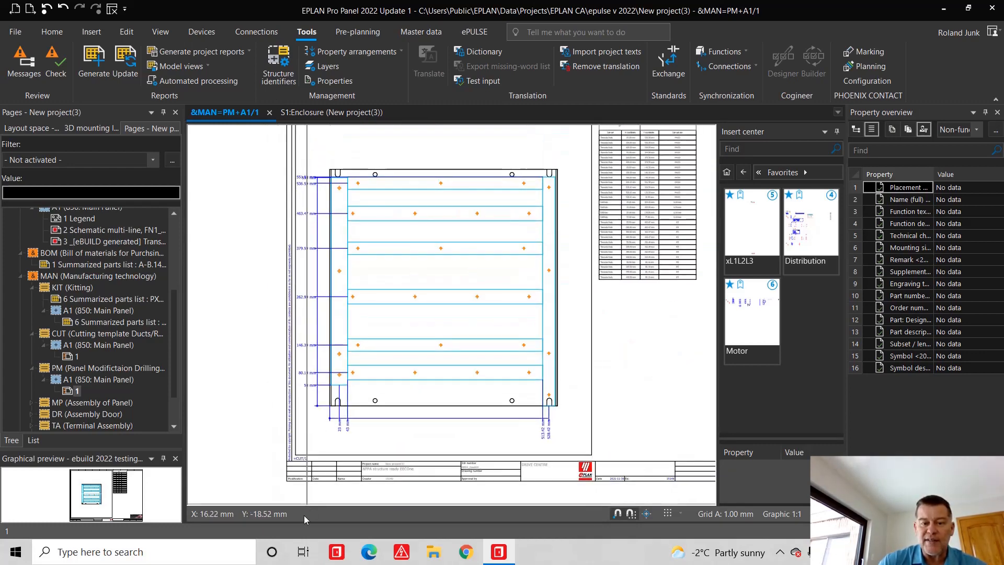
- Open Assembly of Panel page 1 and bring its out-of-date model view up to date
left_click(96, 405)
double_click(93, 402)
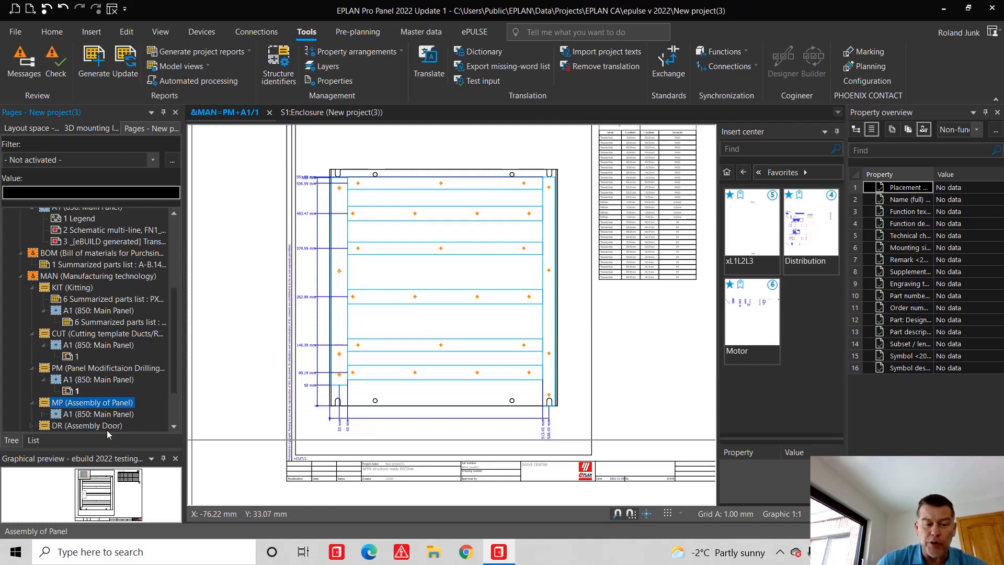
double_click(106, 491)
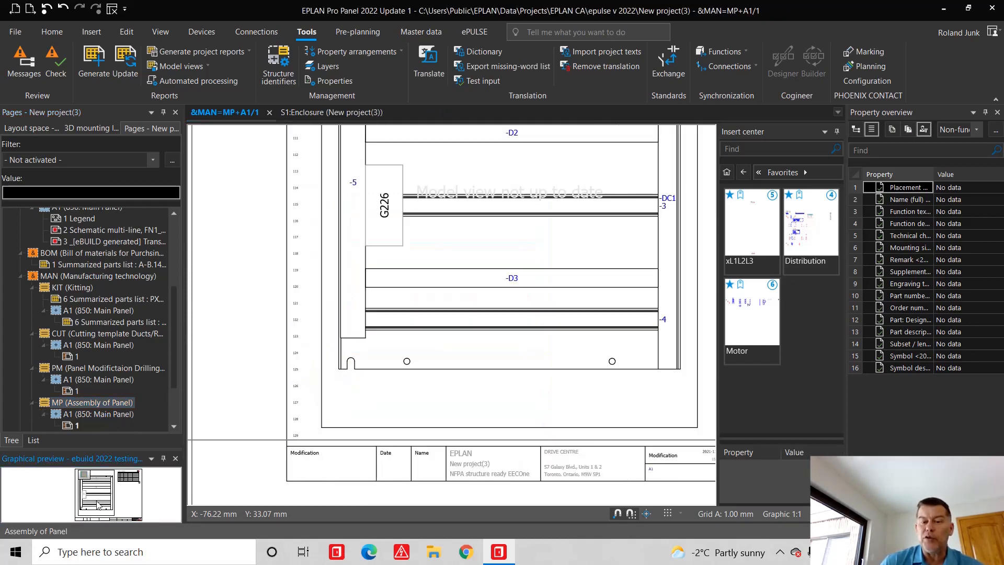
scroll(502, 275, "down", 3)
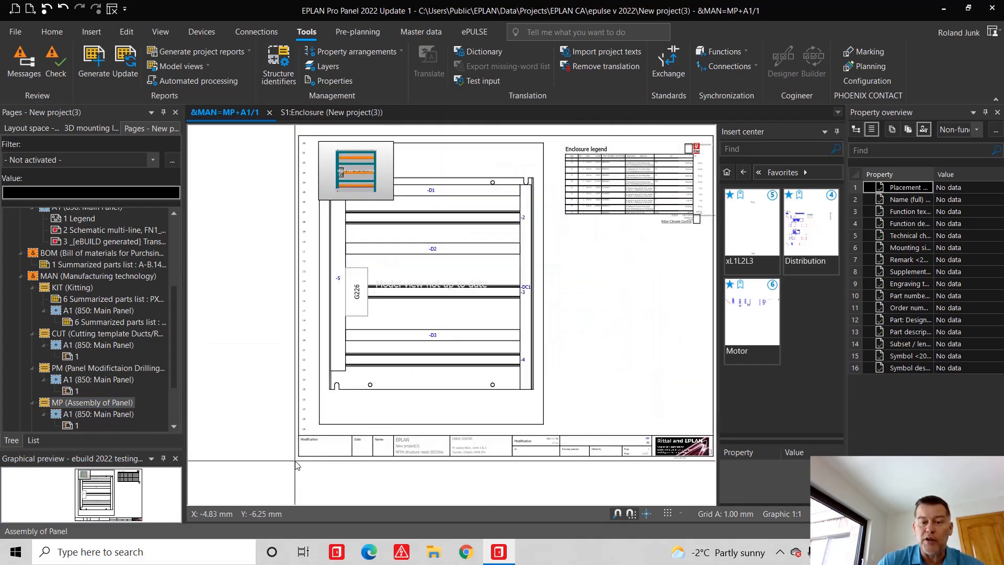
left_click(518, 251)
scroll(357, 156, "up", 5)
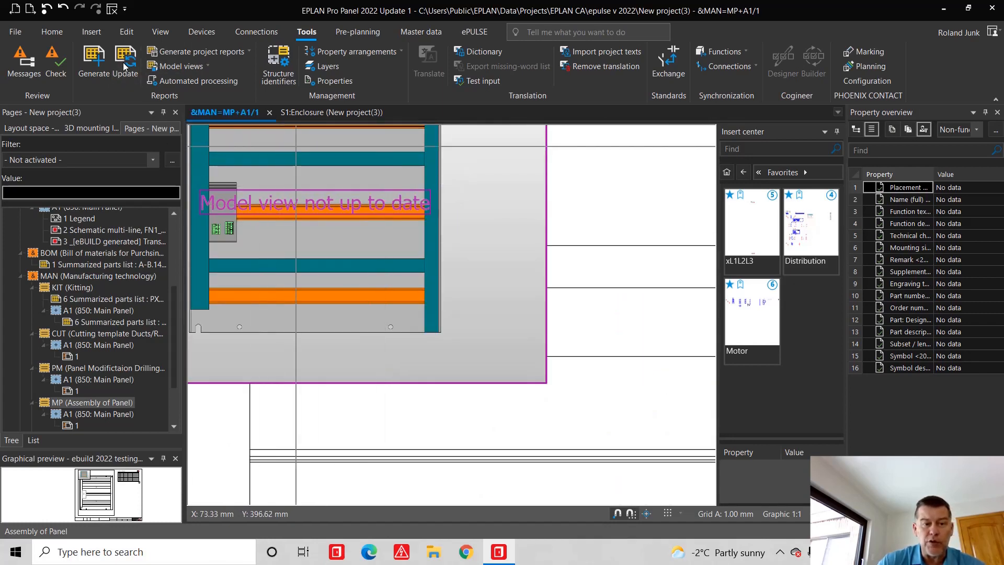
key("Escape")
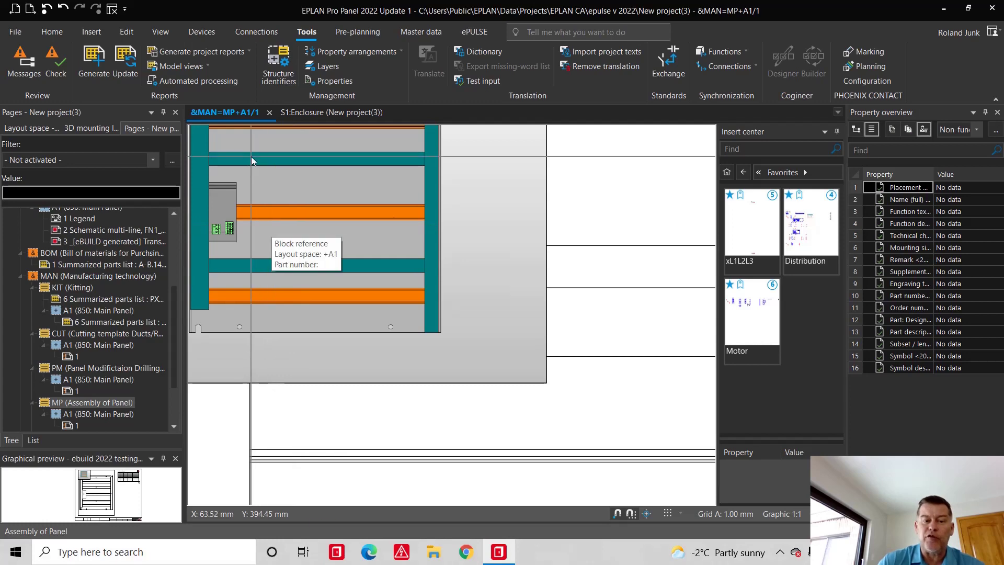
scroll(251, 157, "up", 3)
scroll(261, 193, "down", 5)
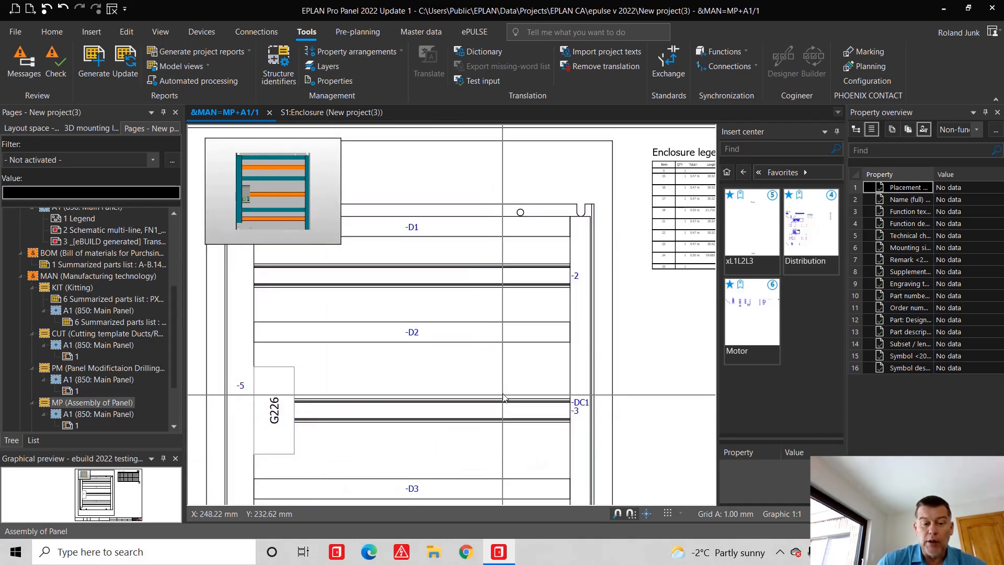
scroll(505, 398, "right", 5)
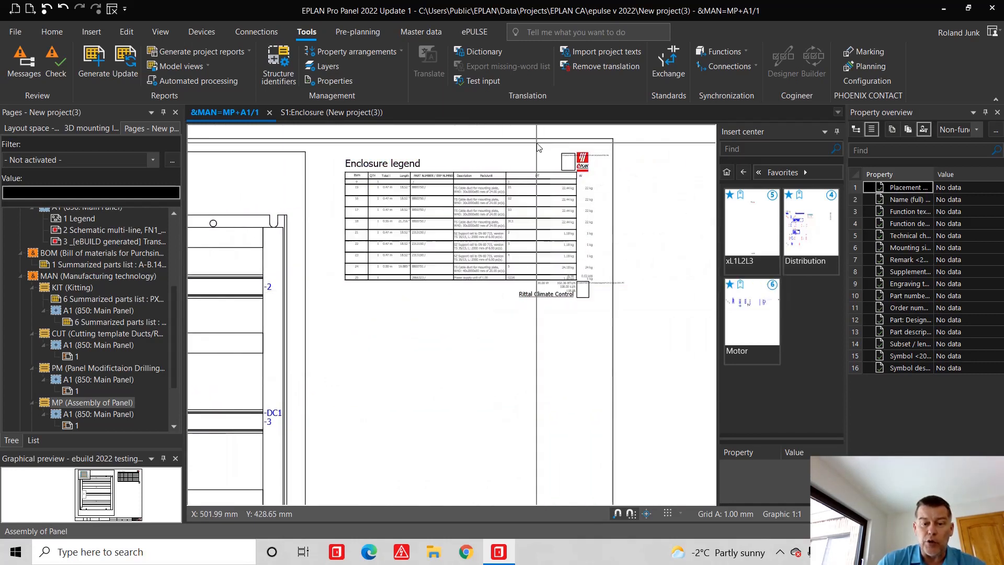
scroll(538, 148, "up", 2)
scroll(537, 148, "up", 2)
scroll(538, 148, "up", 1)
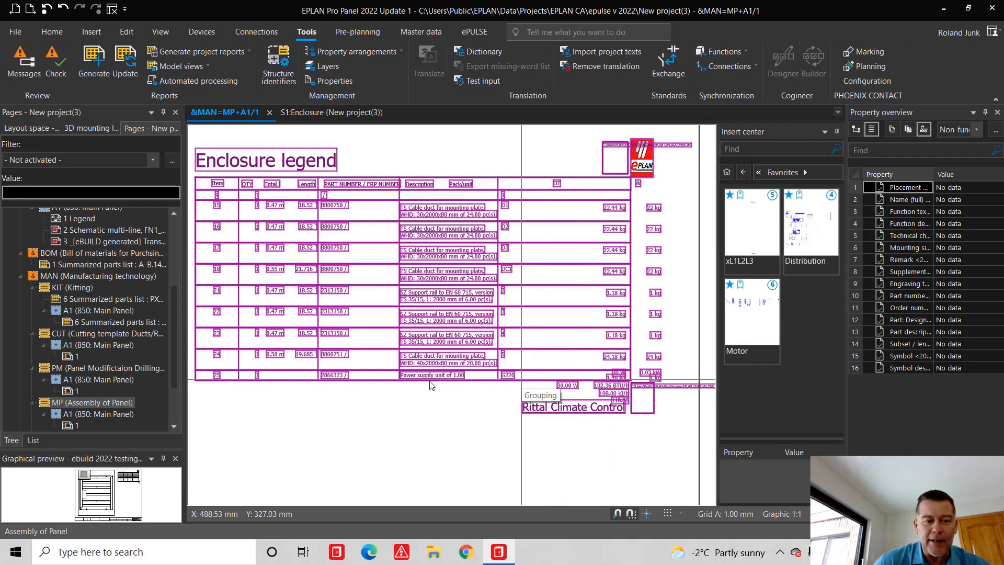
scroll(532, 165, "down", 3)
scroll(470, 188, "down", 3)
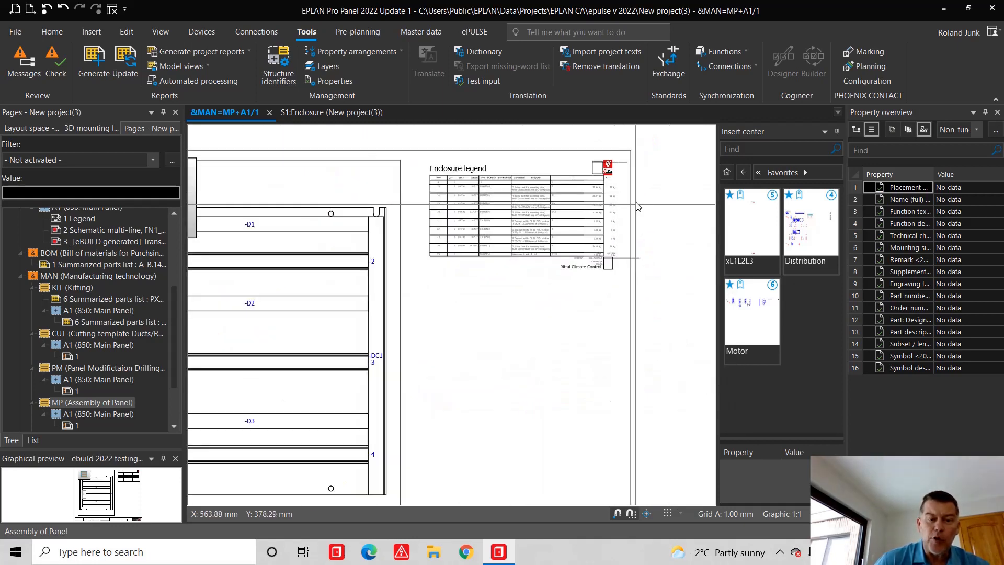
scroll(431, 203, "down", 2)
scroll(177, 374, "down", 3)
scroll(164, 392, "down", 1)
- Browse Assembly Door and Terminal Assembly groups, then open page 10 Terminal diagram
left_click(86, 368)
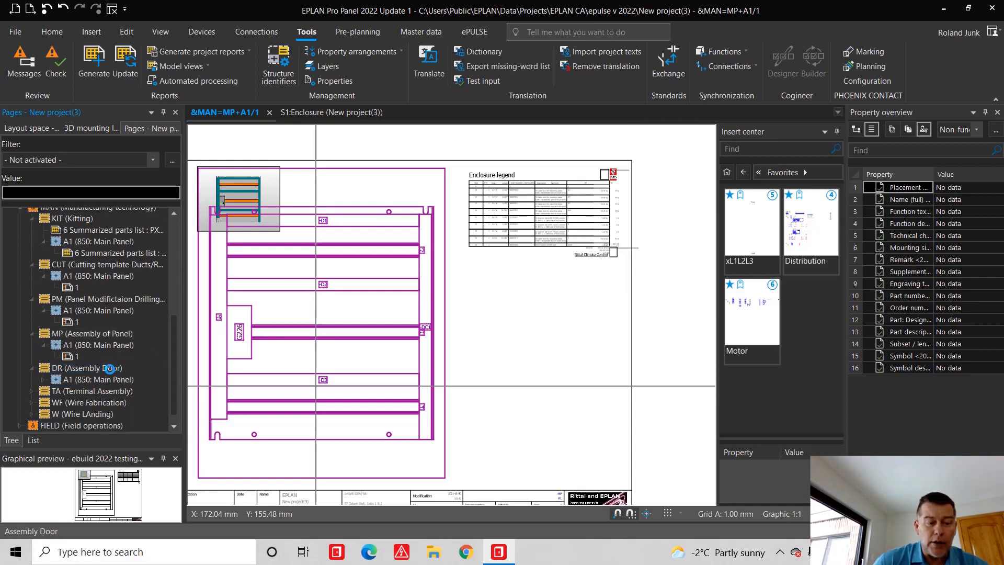
left_click(98, 378)
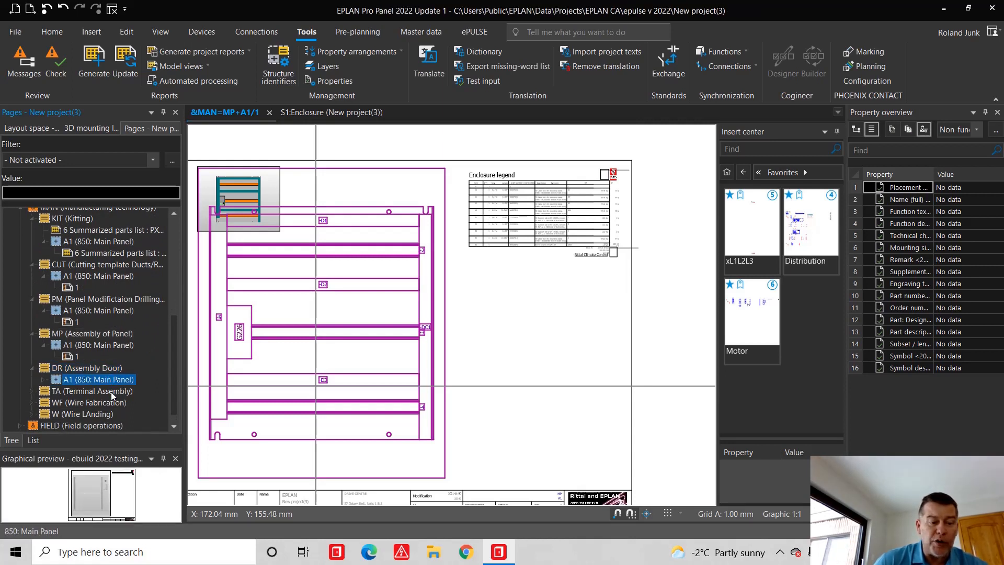
left_click(93, 390)
left_click(110, 414)
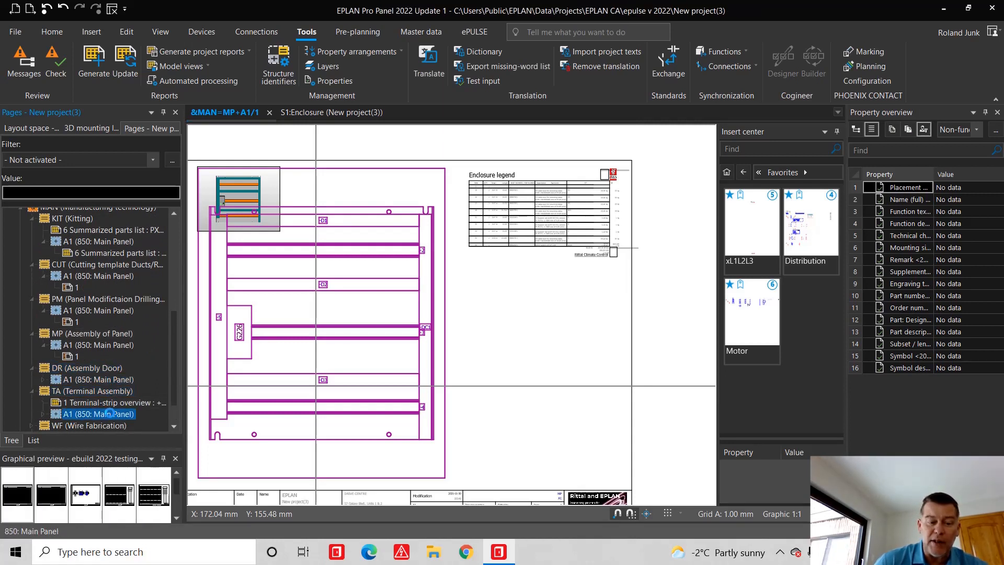
double_click(110, 412)
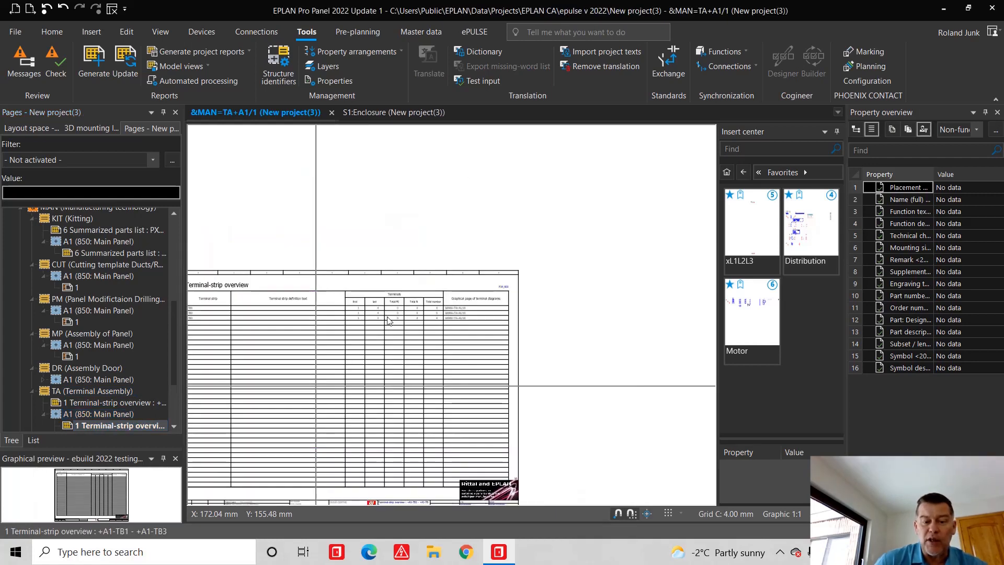
scroll(155, 428, "down", 3)
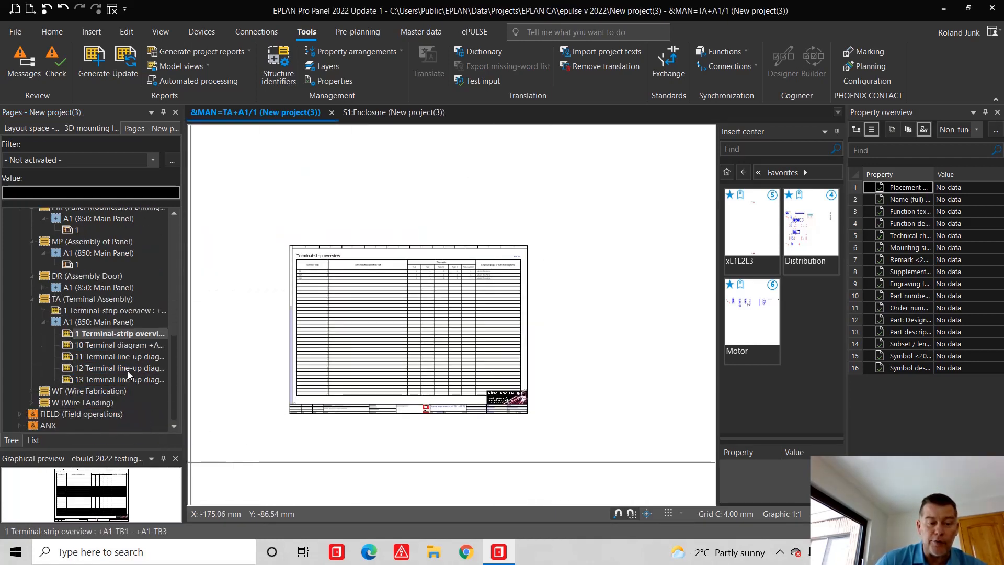
left_click(115, 346)
double_click(118, 346)
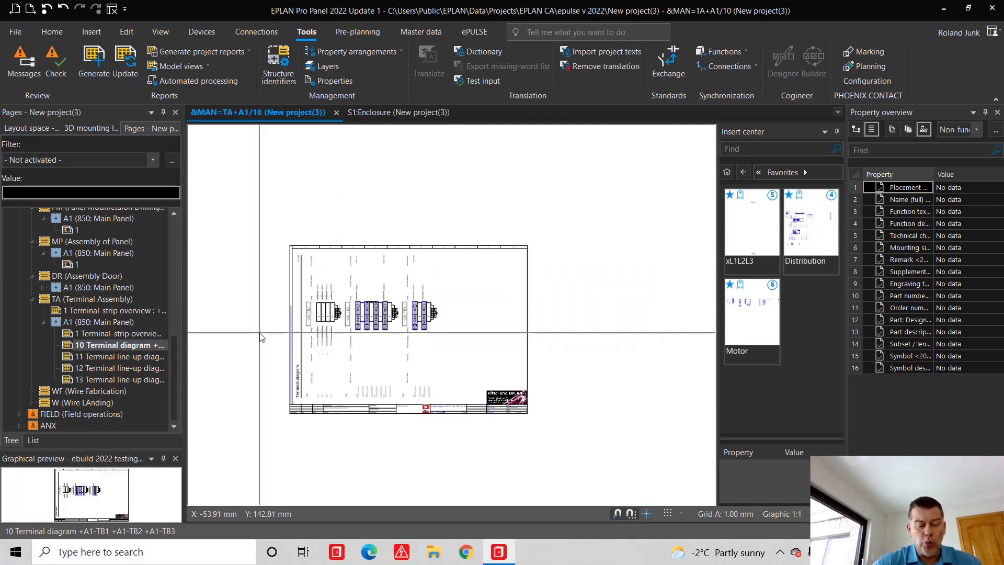
- Zoom a window onto terminal strips +A1-TB1, TB2 and TB3
key("z")
left_click(290, 275)
left_click(361, 346)
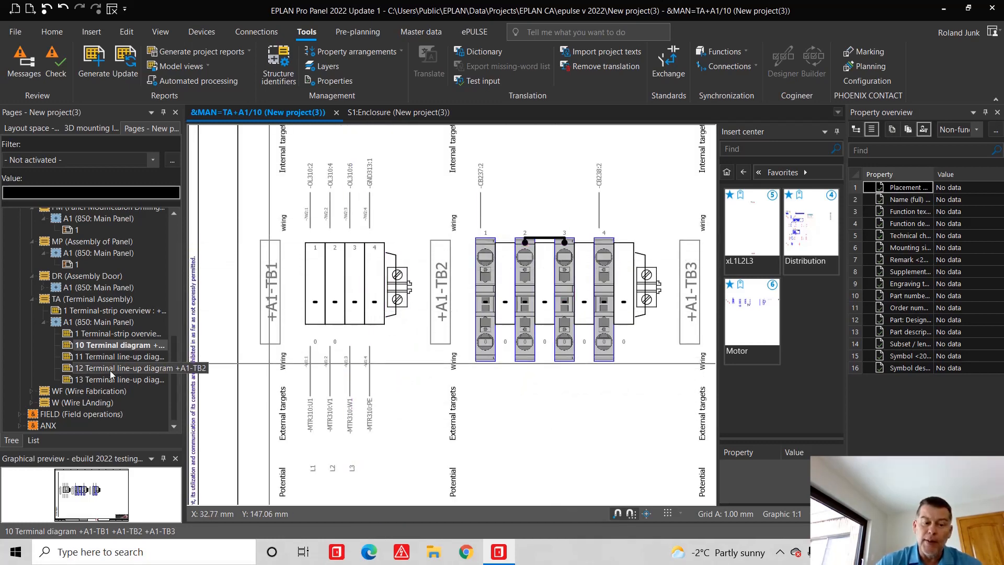
left_click(118, 391)
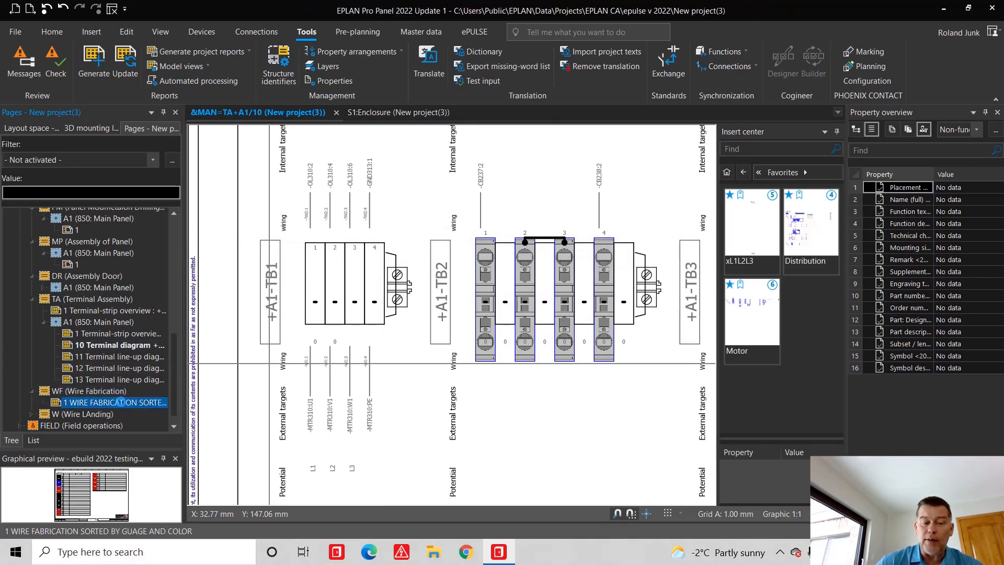
double_click(121, 401)
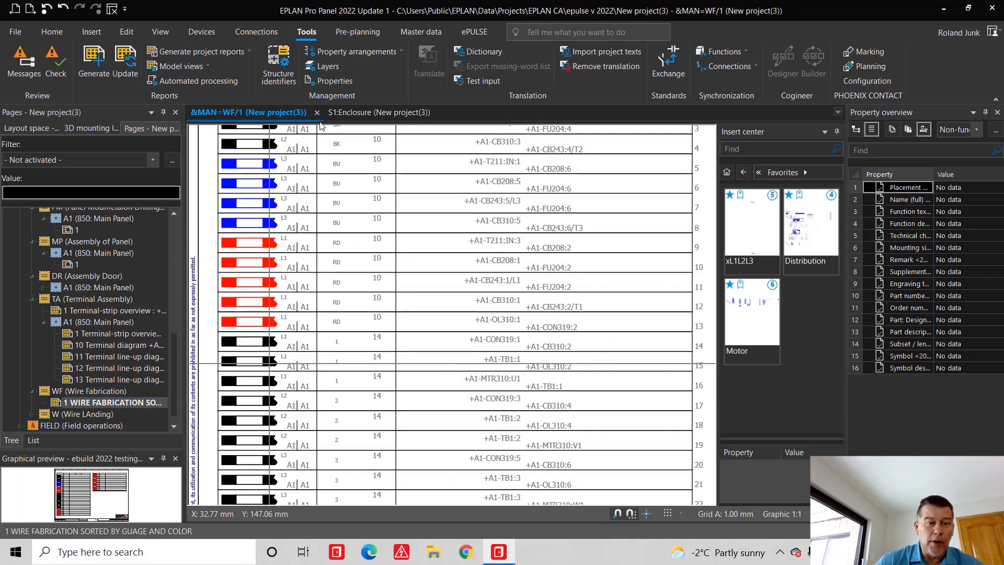
scroll(337, 314, "down", 3)
scroll(333, 433, "up", 1)
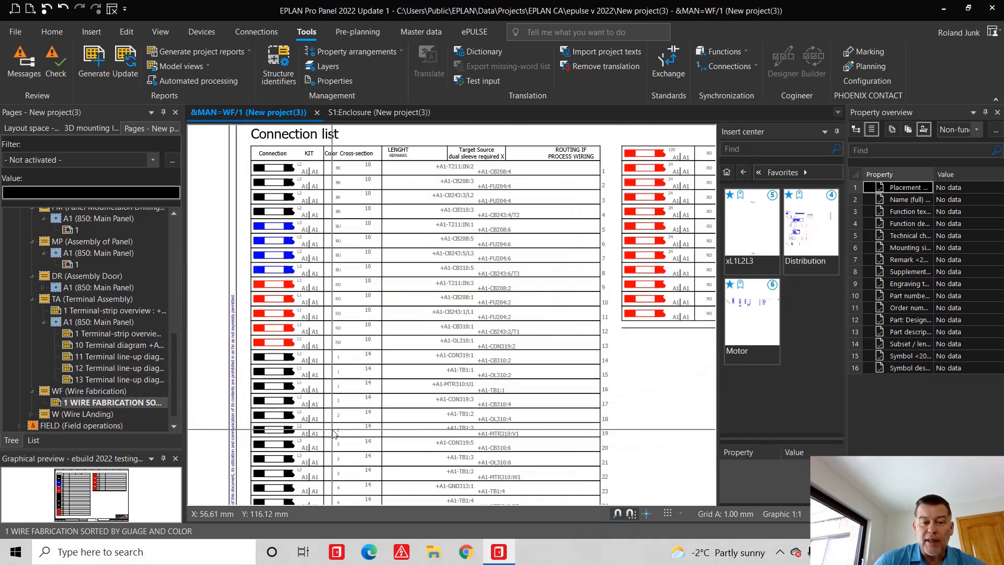
left_click(87, 414)
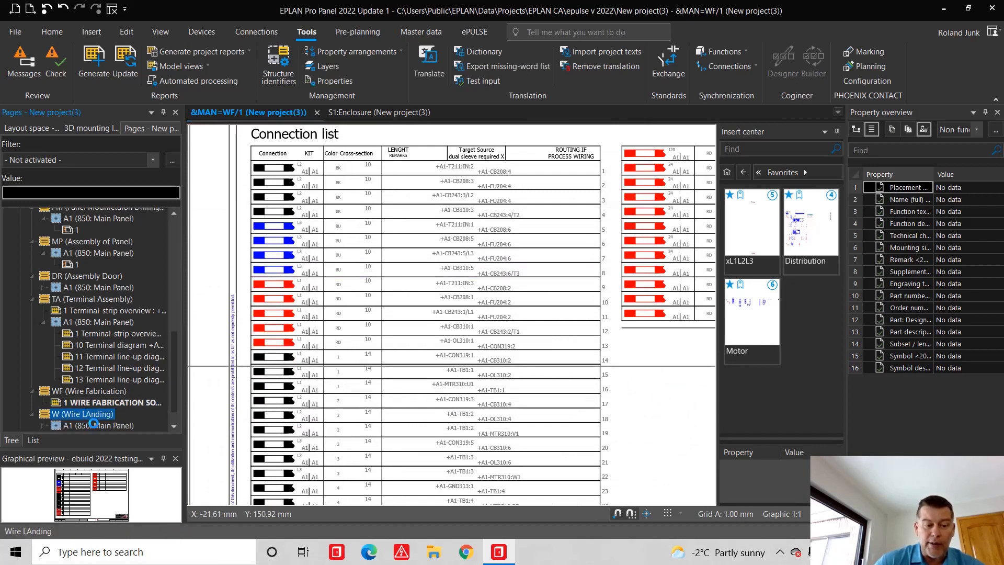
left_click(72, 495)
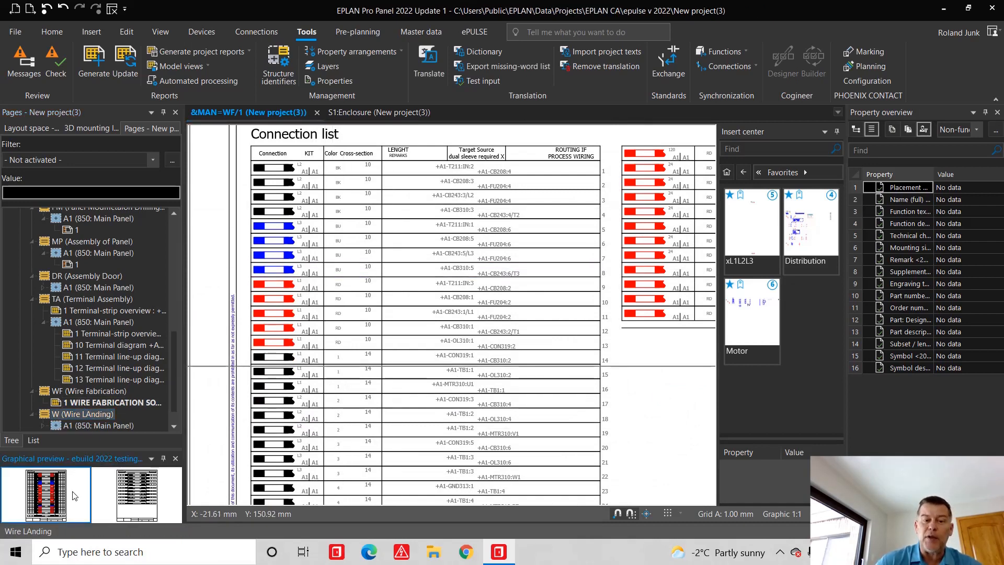
double_click(72, 494)
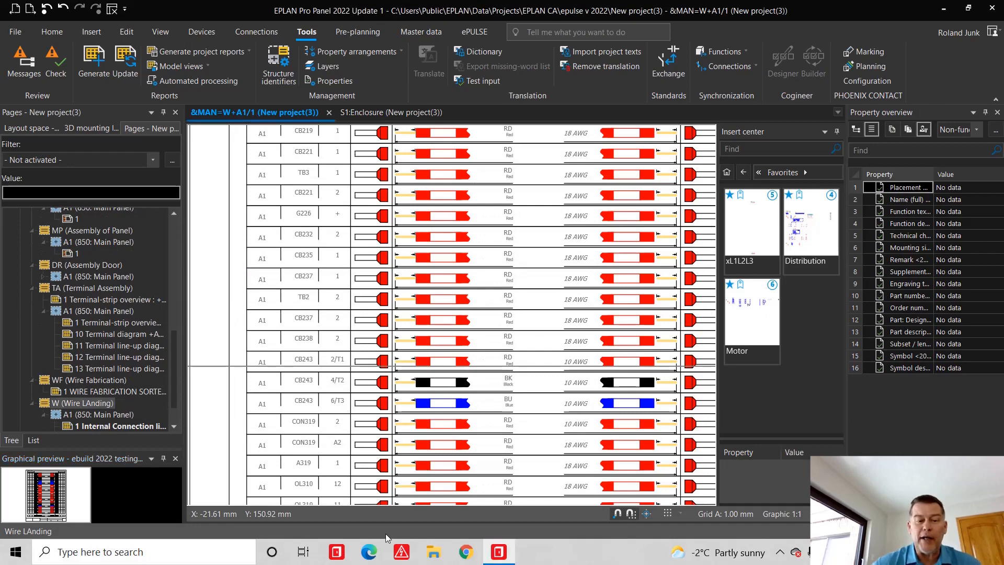
scroll(392, 353, "down", 3)
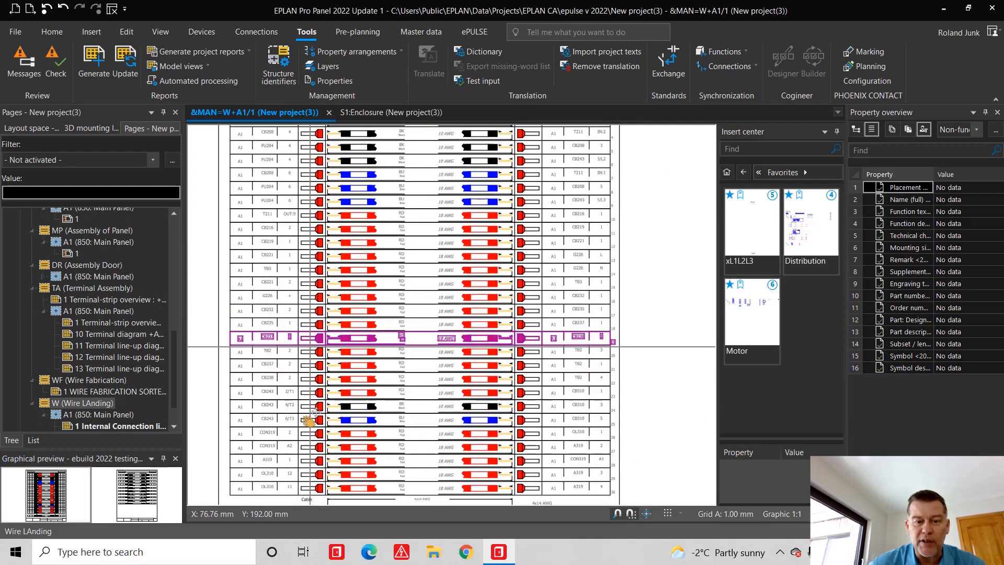
middle_click_drag(322, 346, 340, 441)
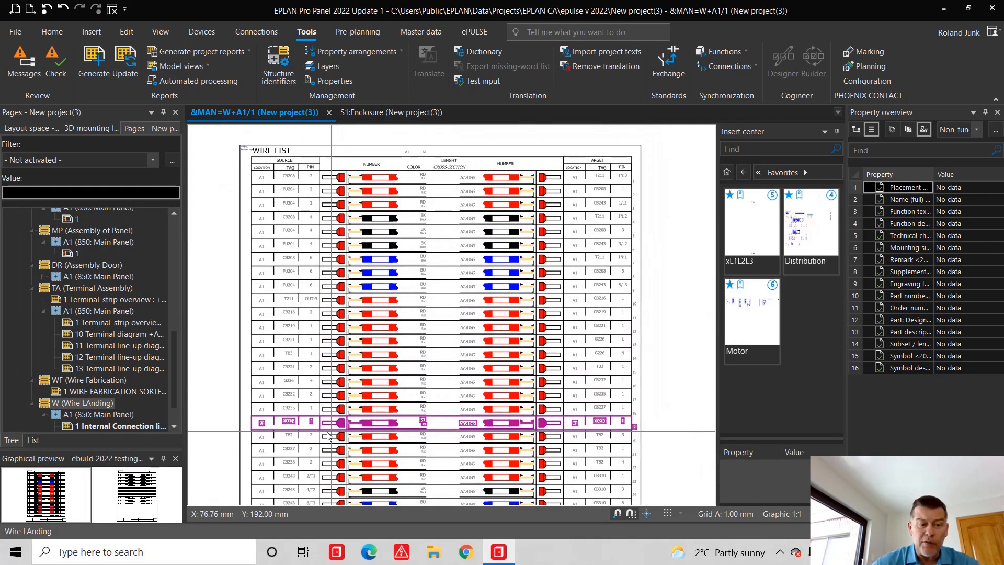
left_click(335, 445)
scroll(165, 264, "up", 3)
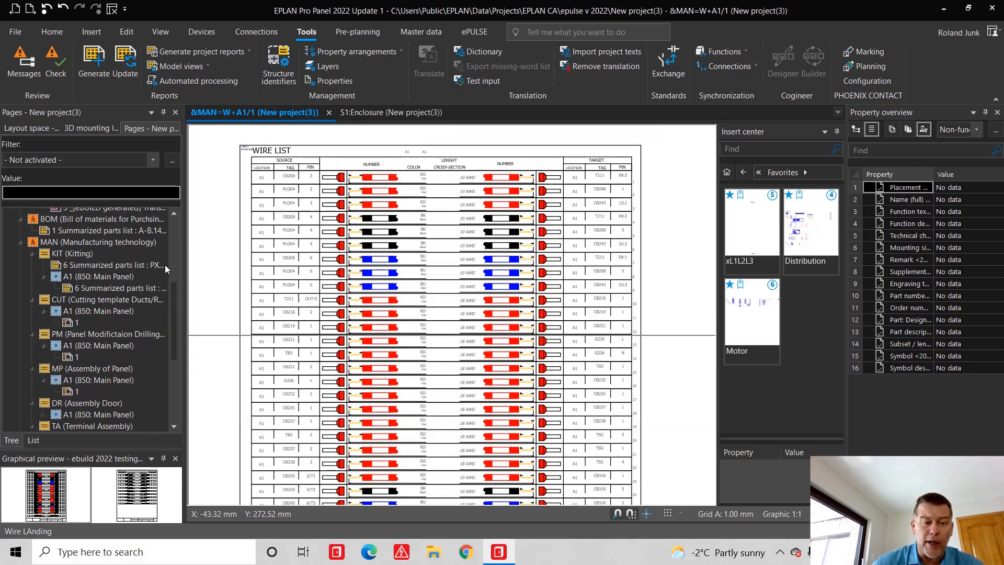
scroll(161, 265, "up", 3)
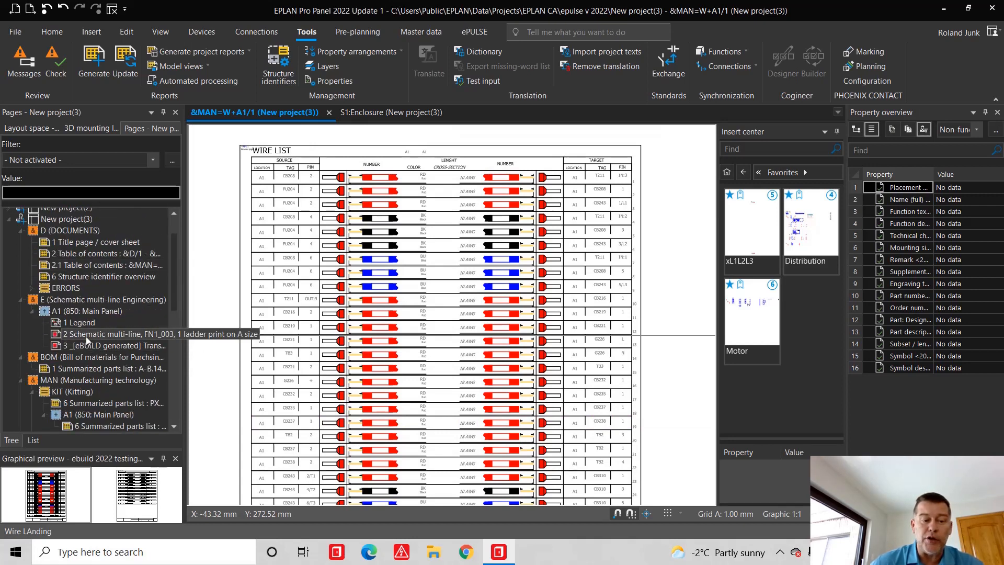
- Open schematic multi-line page 2, review its Page properties from the title block, then close them
double_click(102, 333)
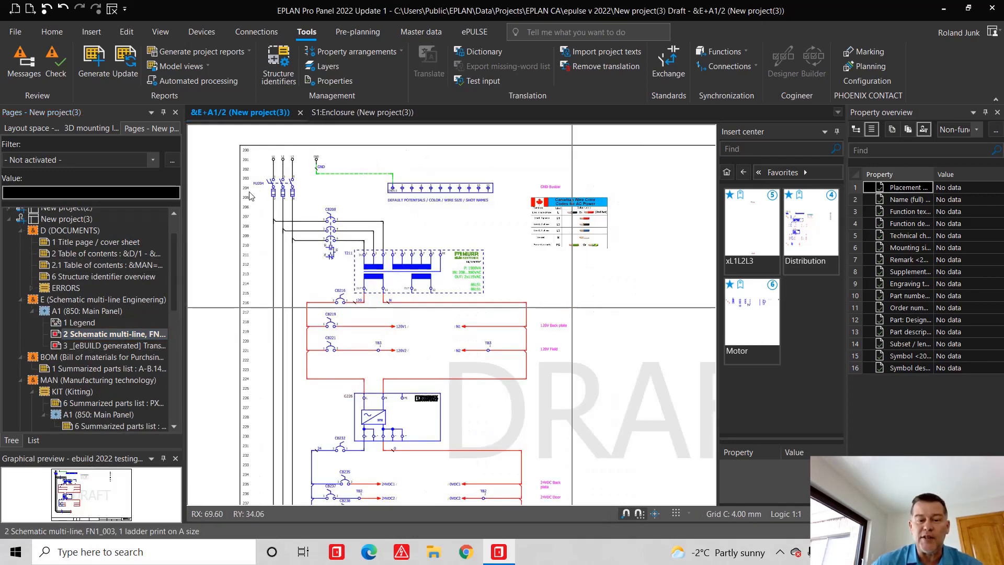
scroll(203, 166, "down", 3)
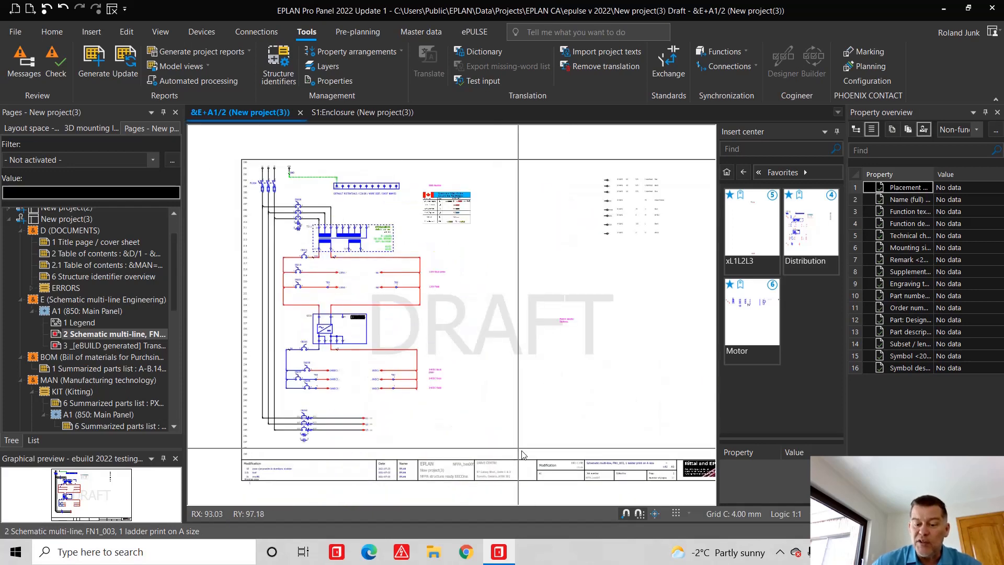
double_click(494, 475)
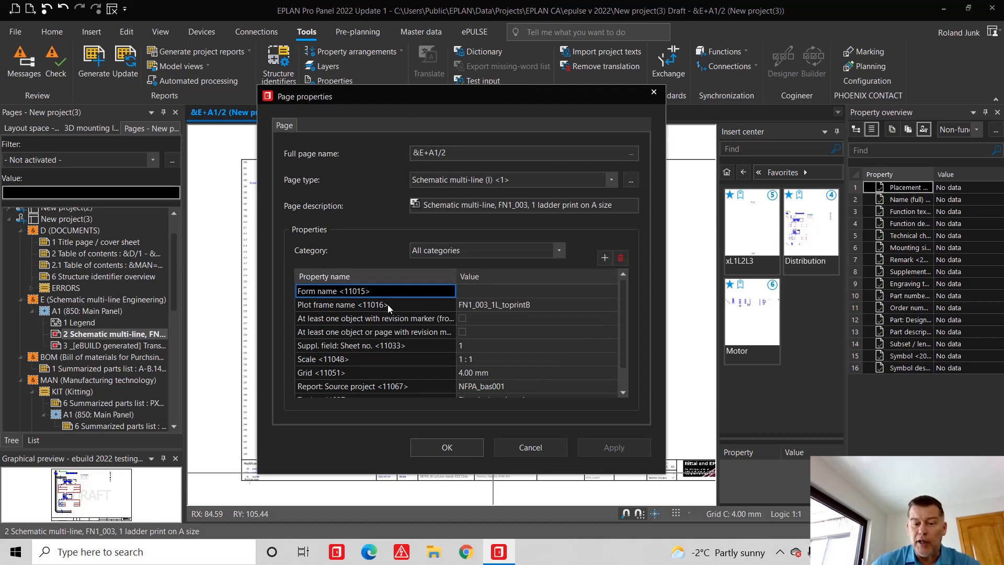
scroll(398, 328, "down", 1)
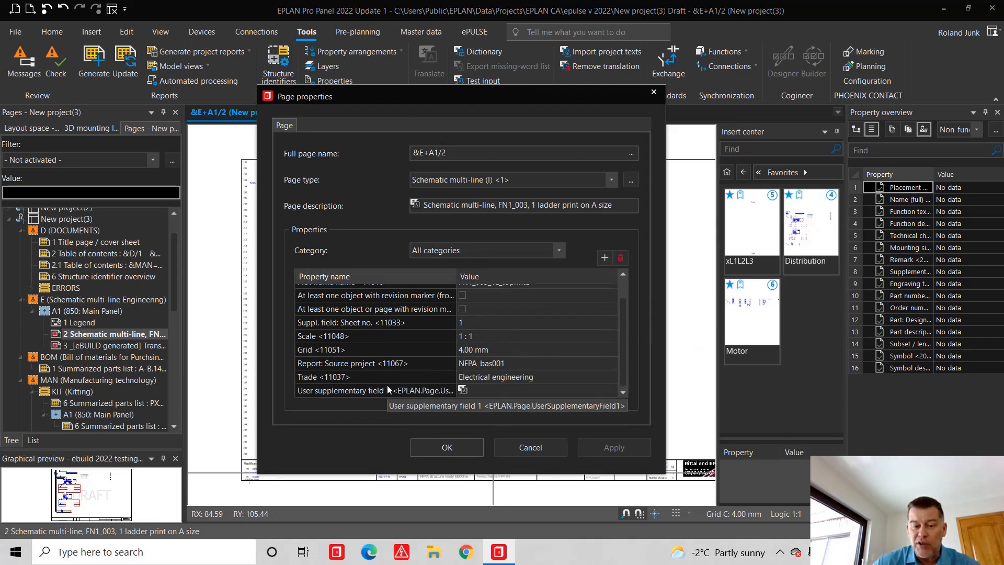
left_click(531, 447)
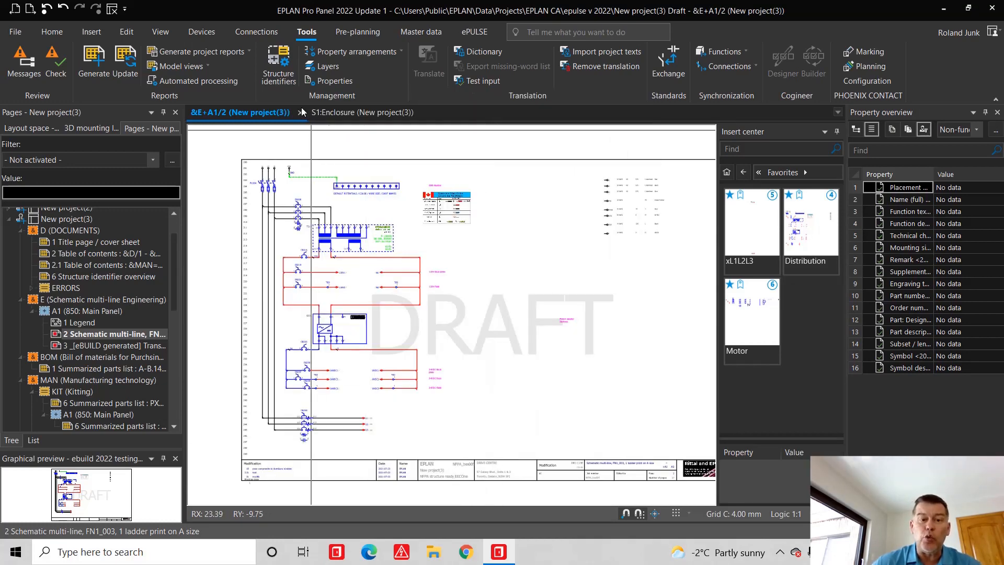
- Rename UserSupplementaryField1's displayed name and set its input aid to Selection list
left_click(337, 82)
left_click(625, 448)
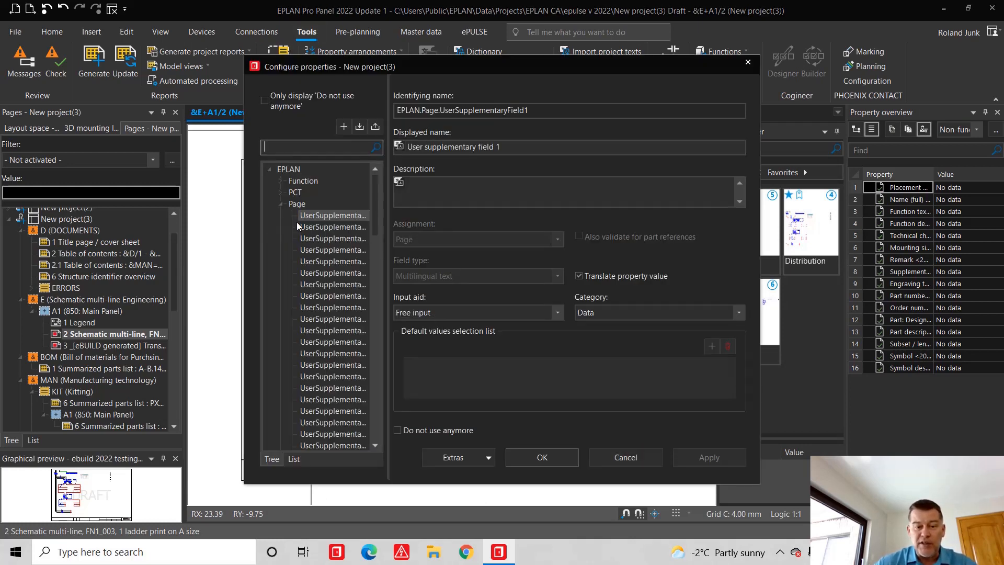
left_click_drag(502, 147, 412, 146)
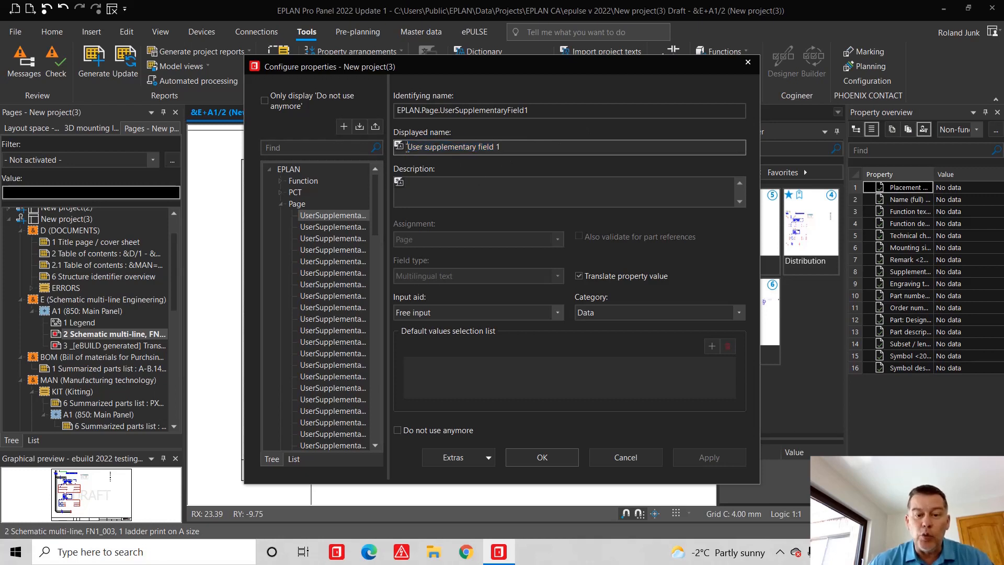
type("renamed")
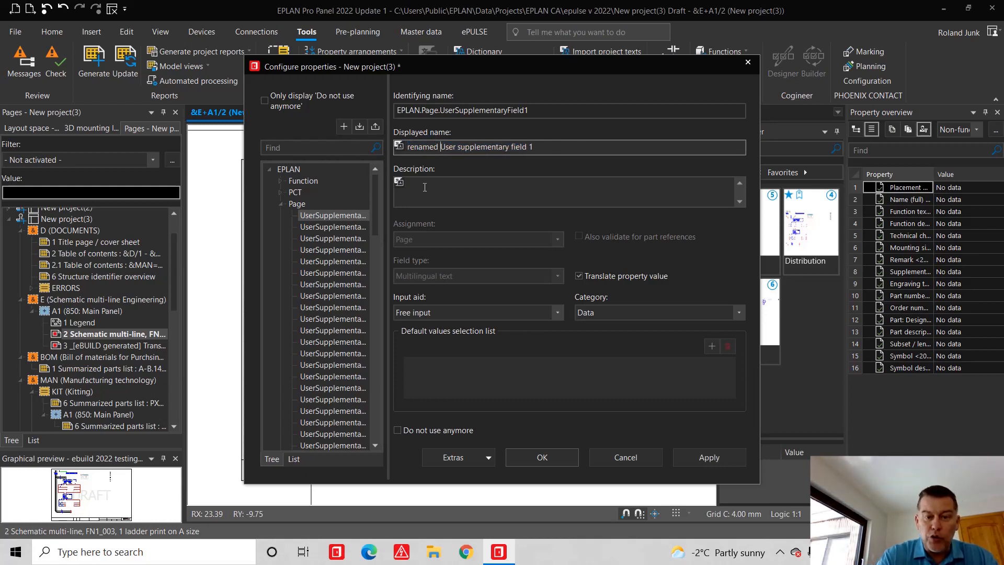
left_click(494, 313)
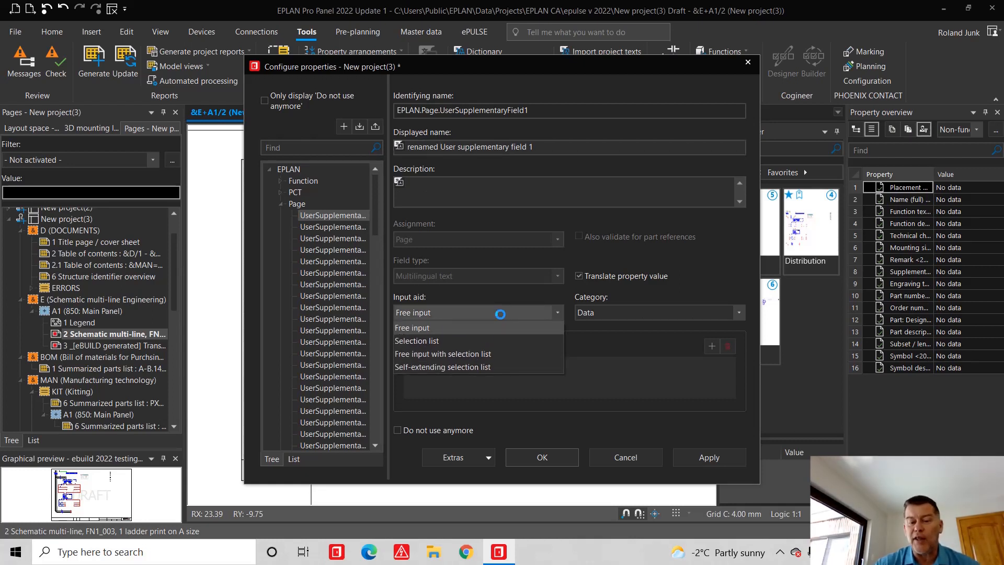
left_click(429, 340)
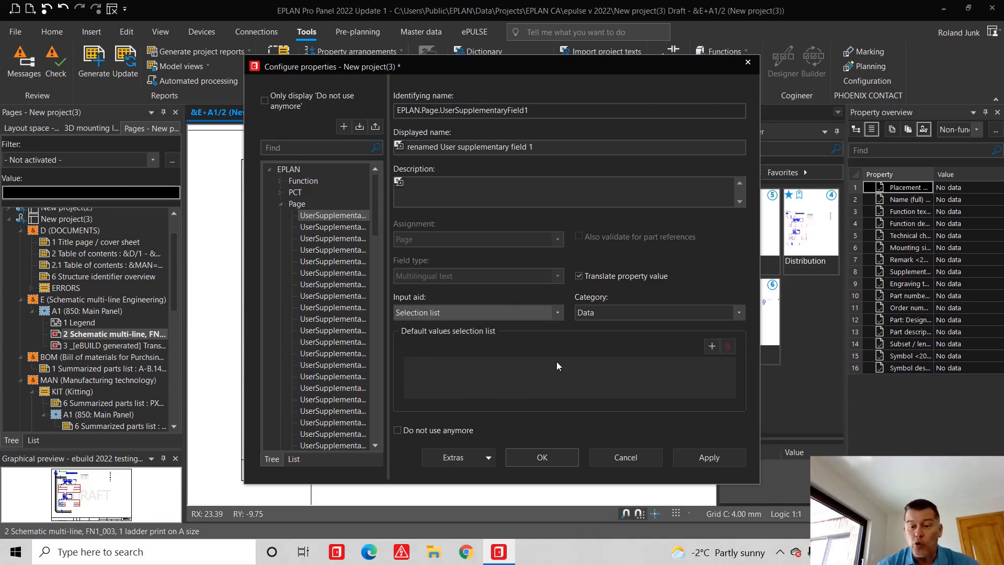
- Add default values a and b to the selection list and save the property configuration
left_click(712, 346)
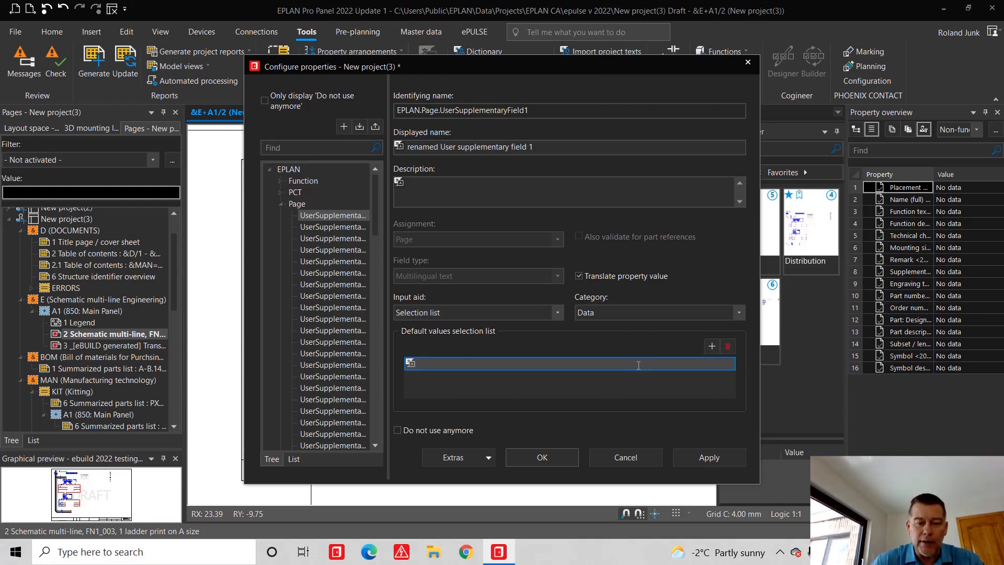
left_click(638, 365)
type("a")
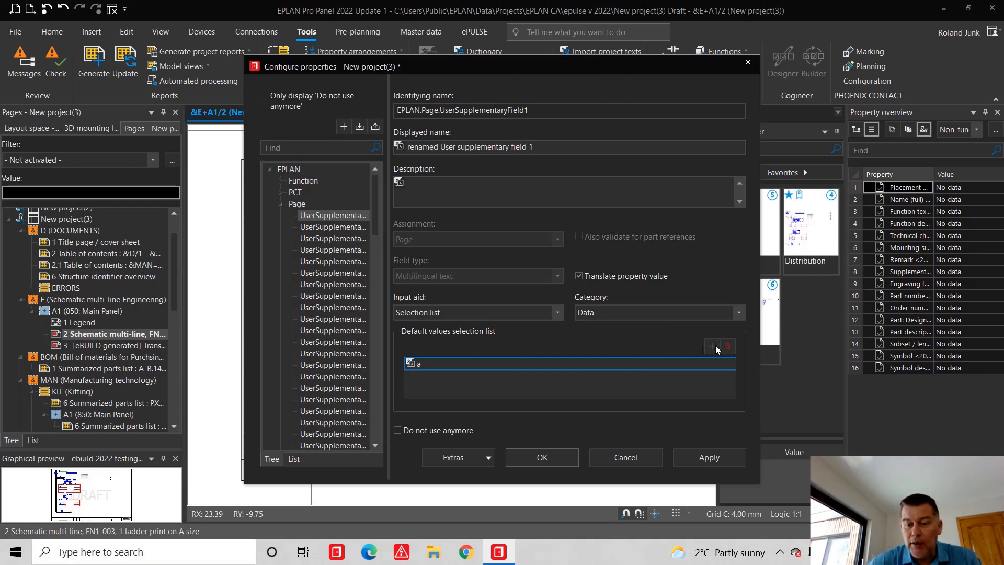
key("Return")
left_click(530, 379)
type("b")
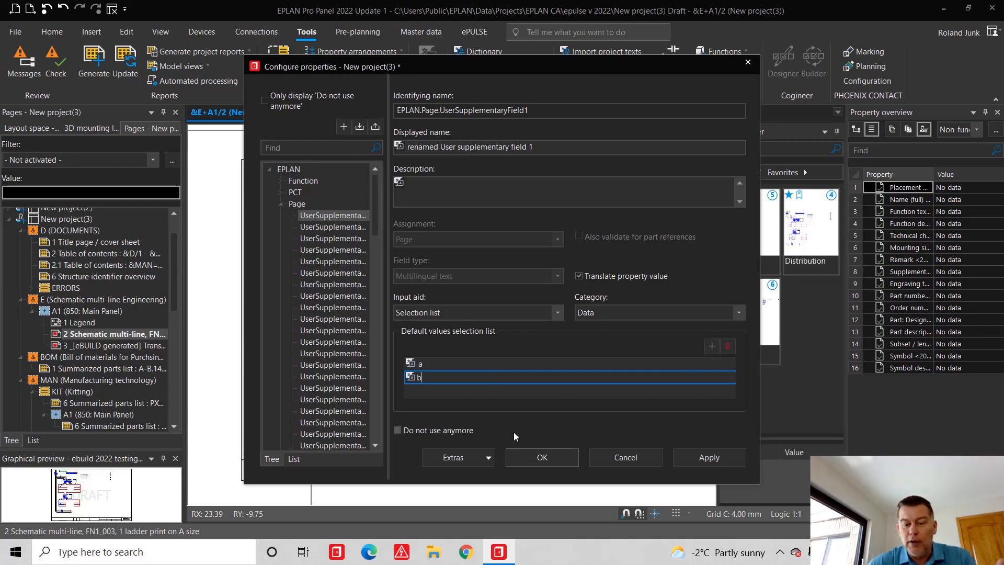
left_click(554, 459)
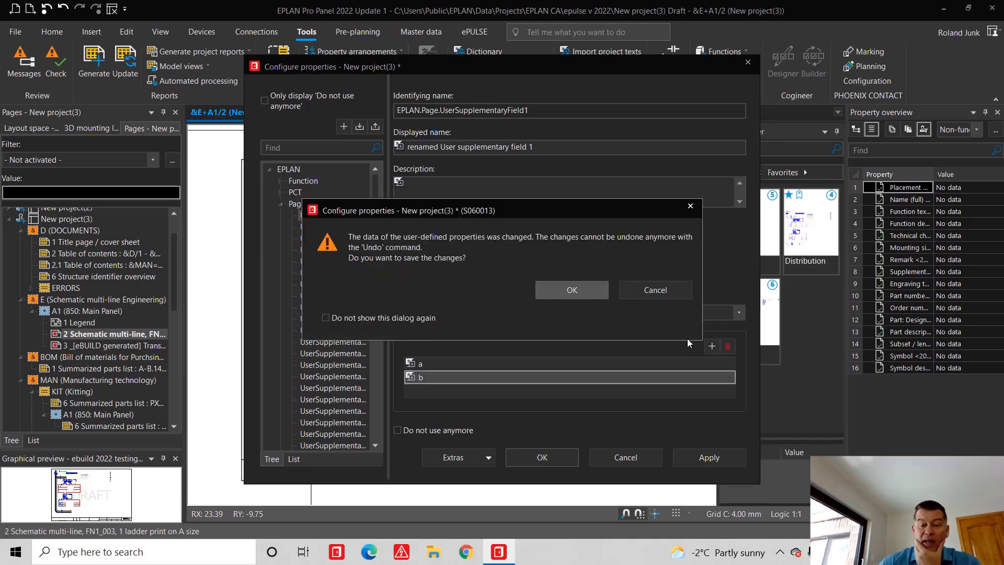
left_click(585, 292)
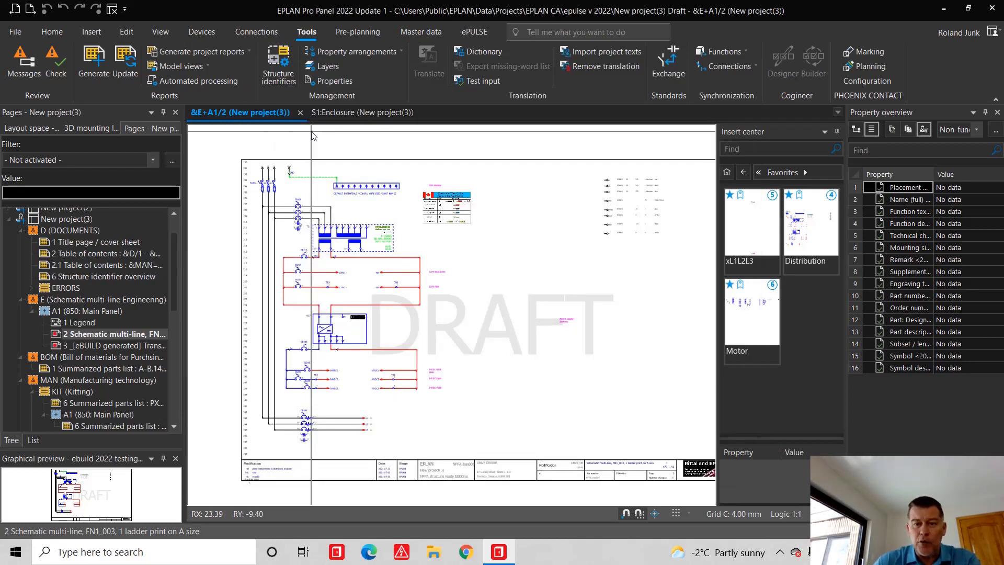
- Open plot frame FN1_003_1L_toprintB and place a Page counter text in the title block
left_click(421, 32)
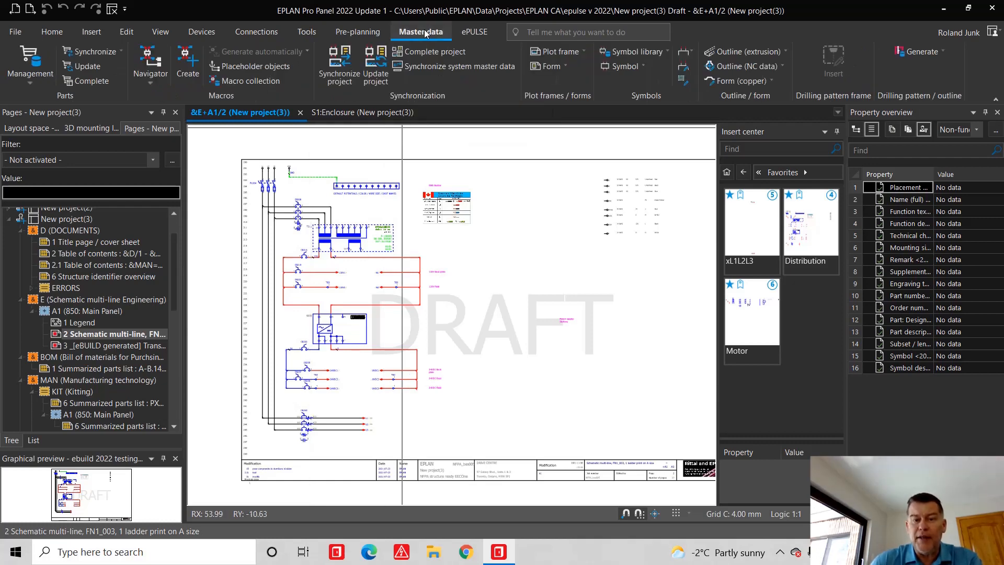
left_click(559, 53)
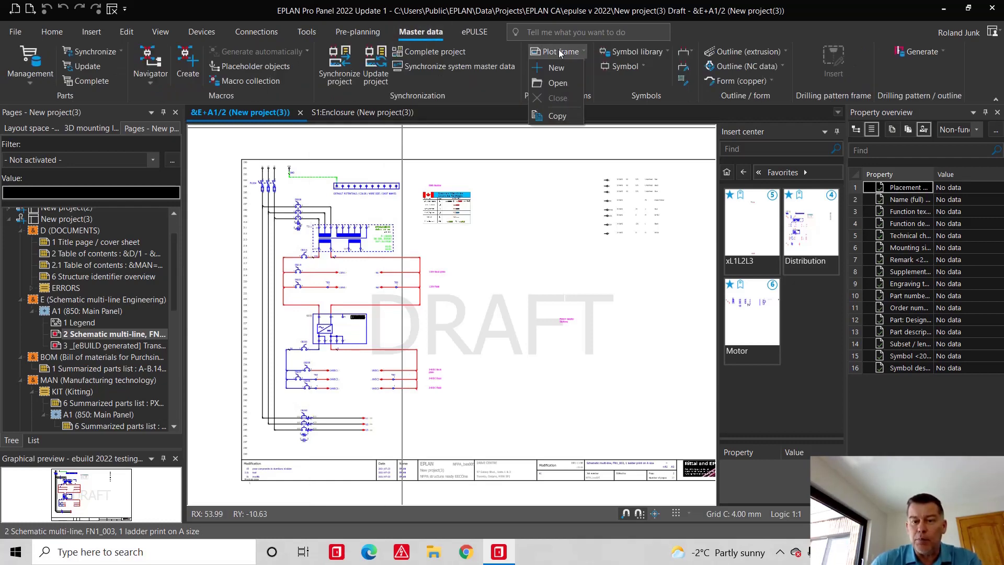
left_click(562, 84)
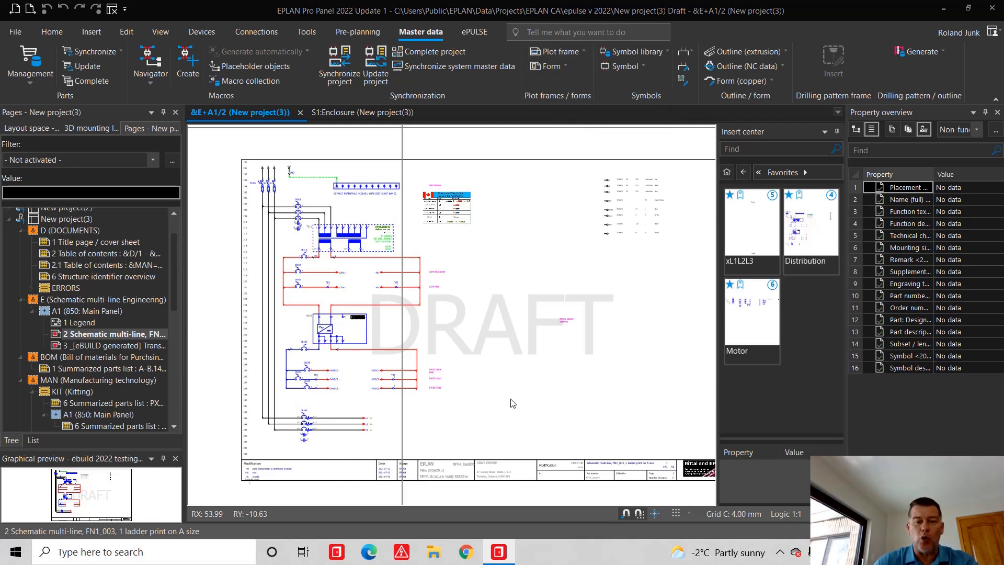
double_click(503, 303)
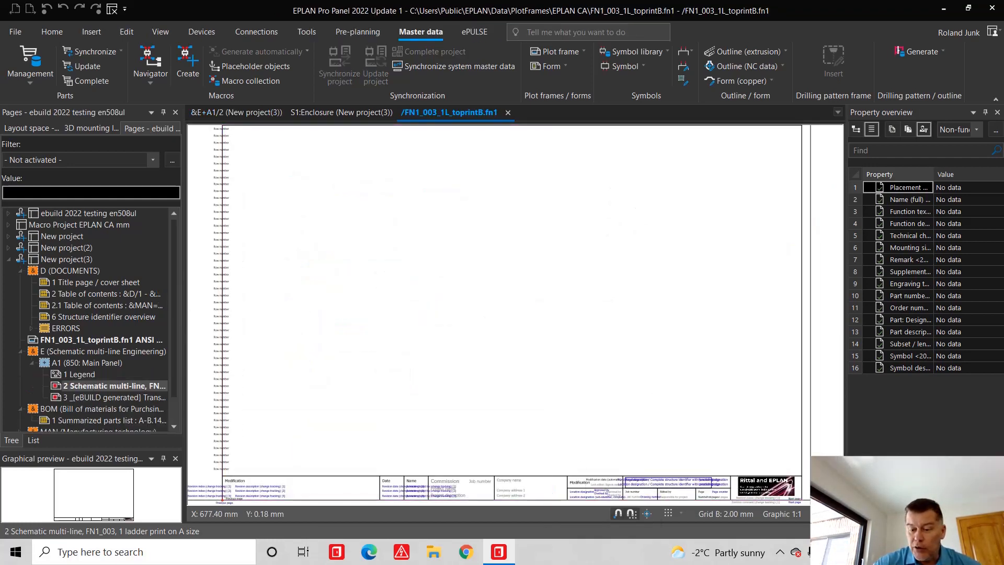
scroll(549, 498, "up", 2)
scroll(540, 502, "up", 2)
scroll(549, 494, "up", 2)
scroll(588, 487, "up", 1)
scroll(628, 478, "up", 1)
scroll(650, 475, "down", 2)
scroll(659, 483, "down", 1)
scroll(663, 486, "down", 1)
scroll(668, 495, "up", 1)
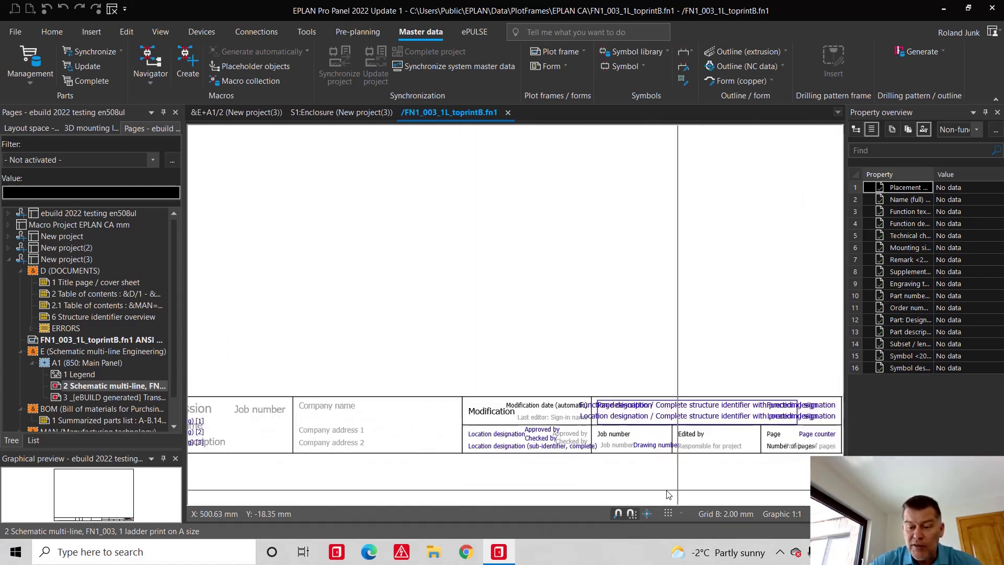
left_click(816, 434)
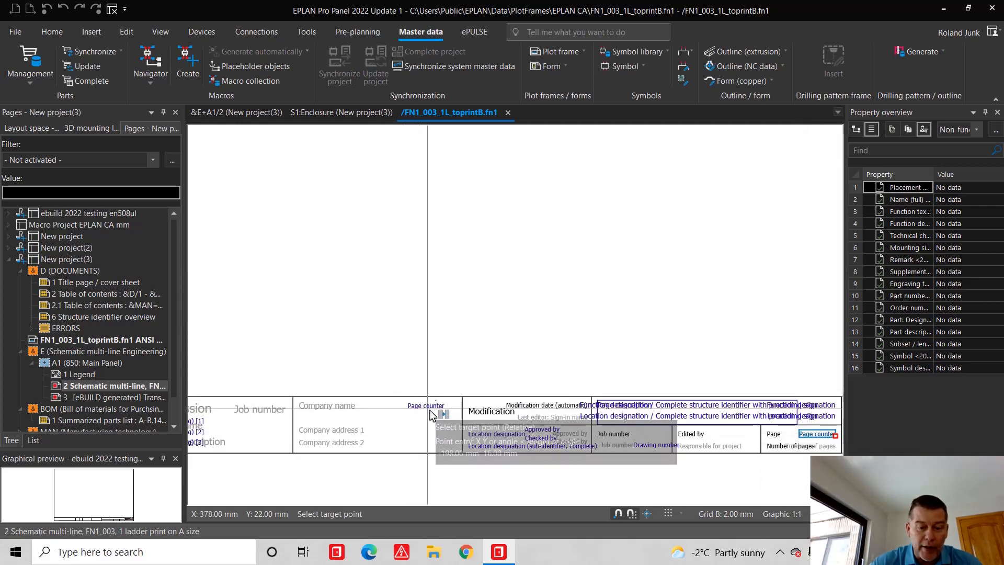
left_click(449, 410)
- Assign renamed User supplementary field 1 to that special text and synchronize the project master data
double_click(451, 414)
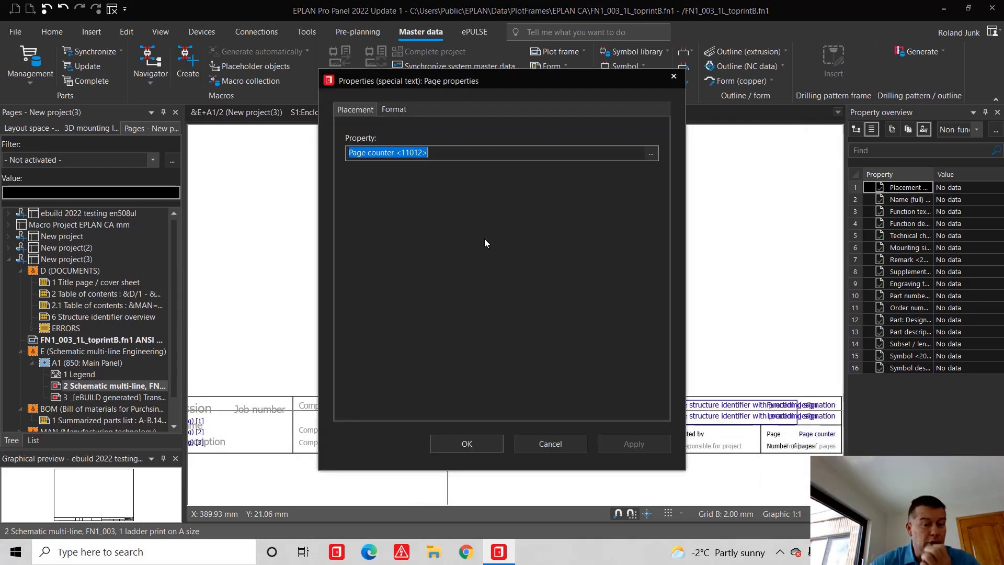
left_click(651, 152)
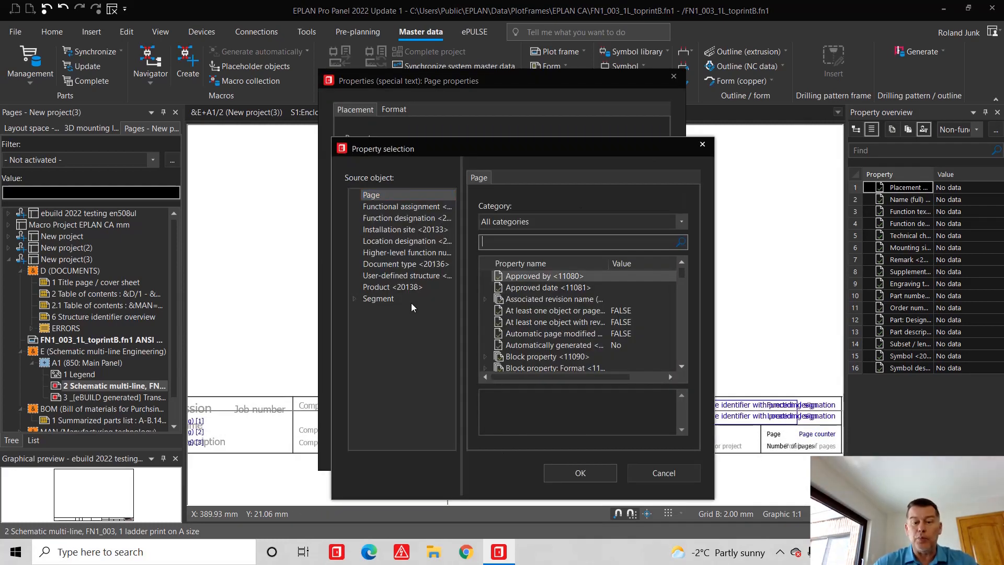
type("rename")
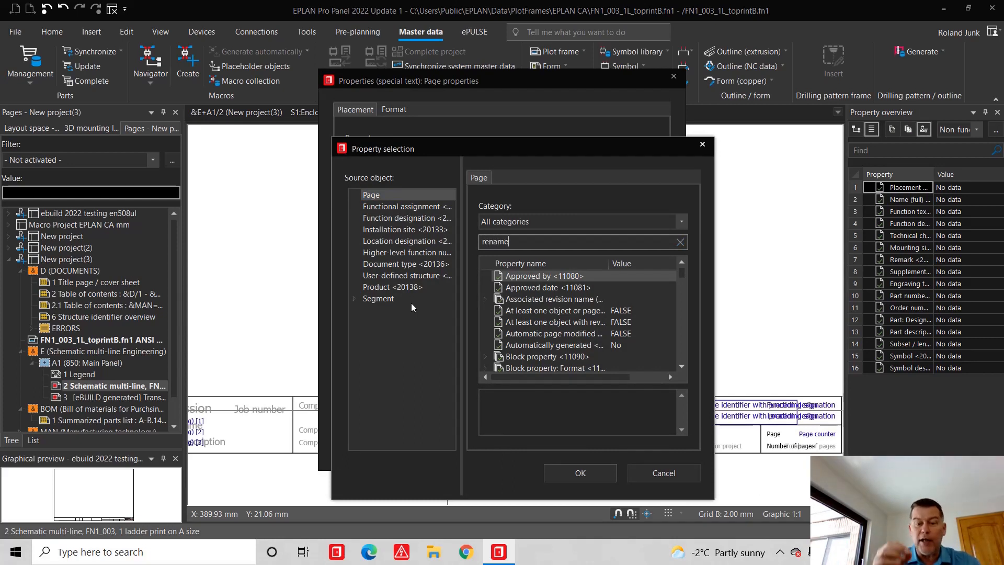
key("Return")
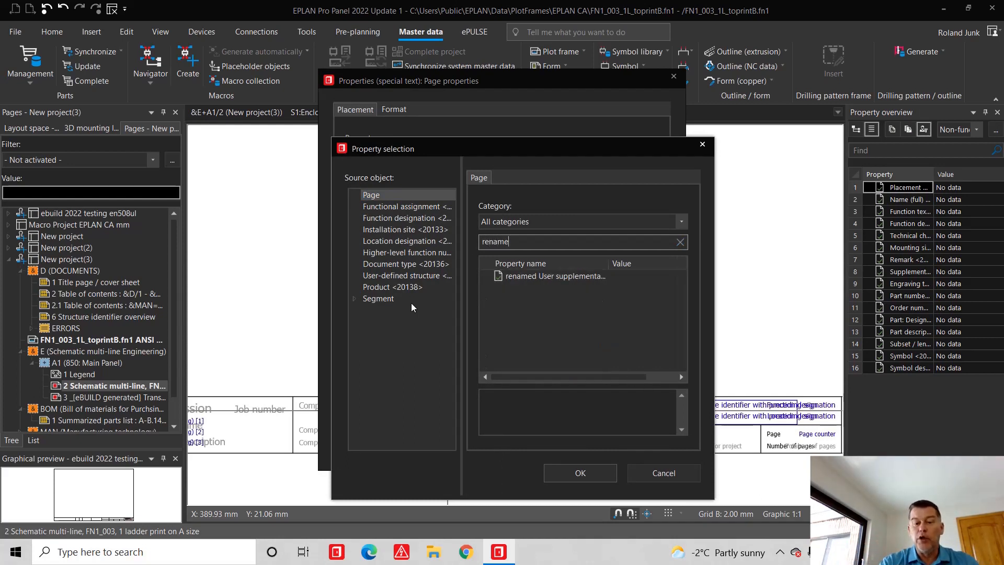
double_click(553, 276)
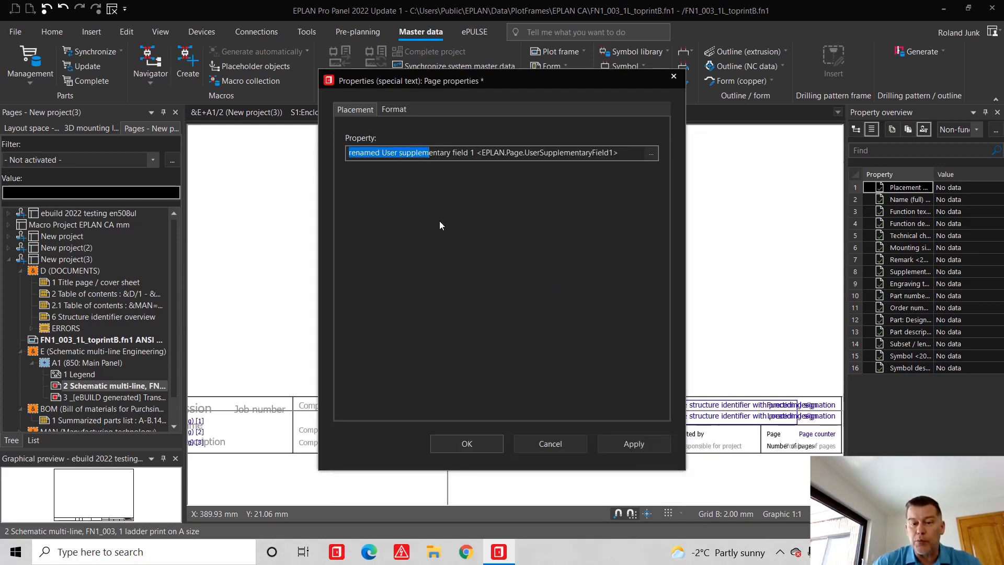
left_click(466, 444)
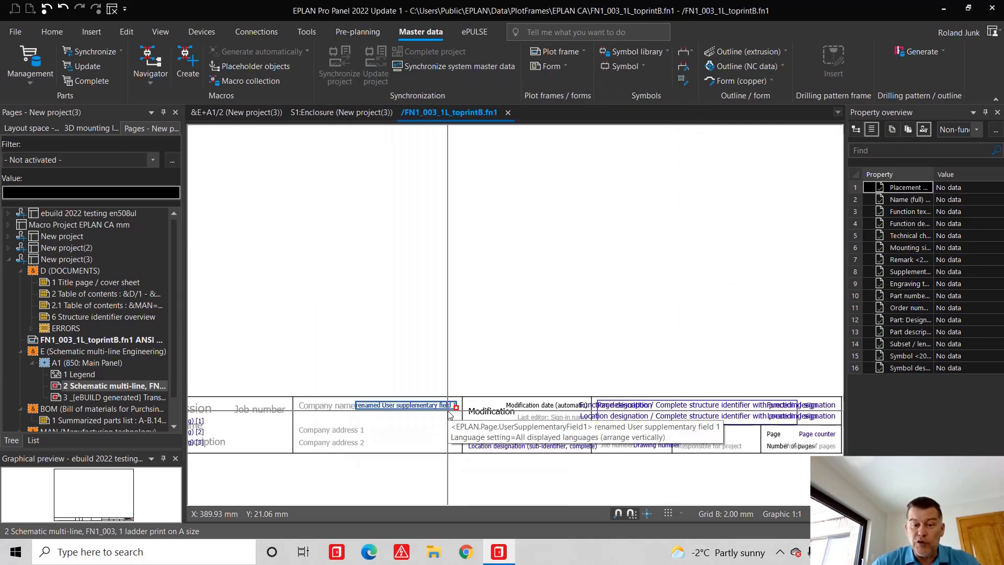
left_click(507, 113)
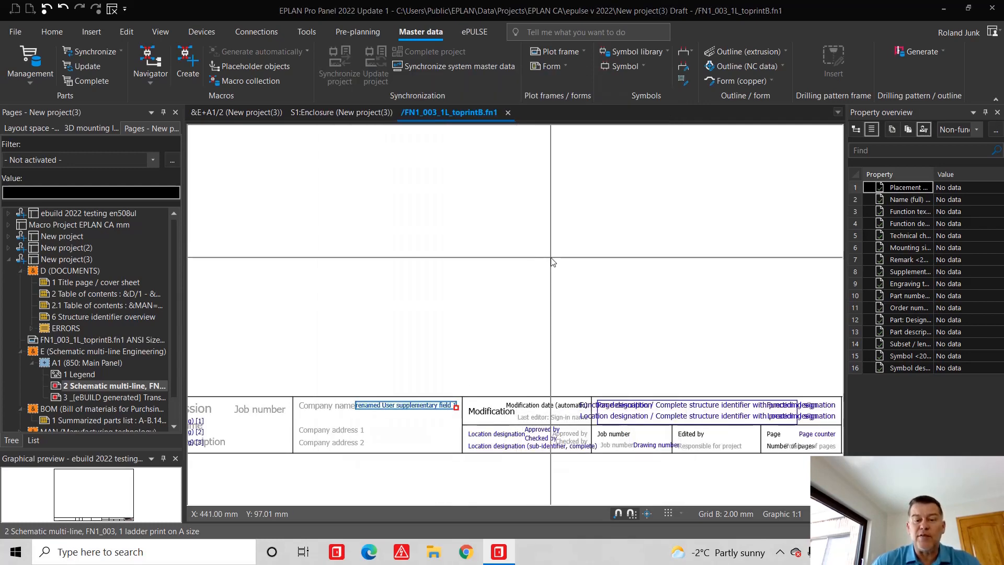
left_click(575, 293)
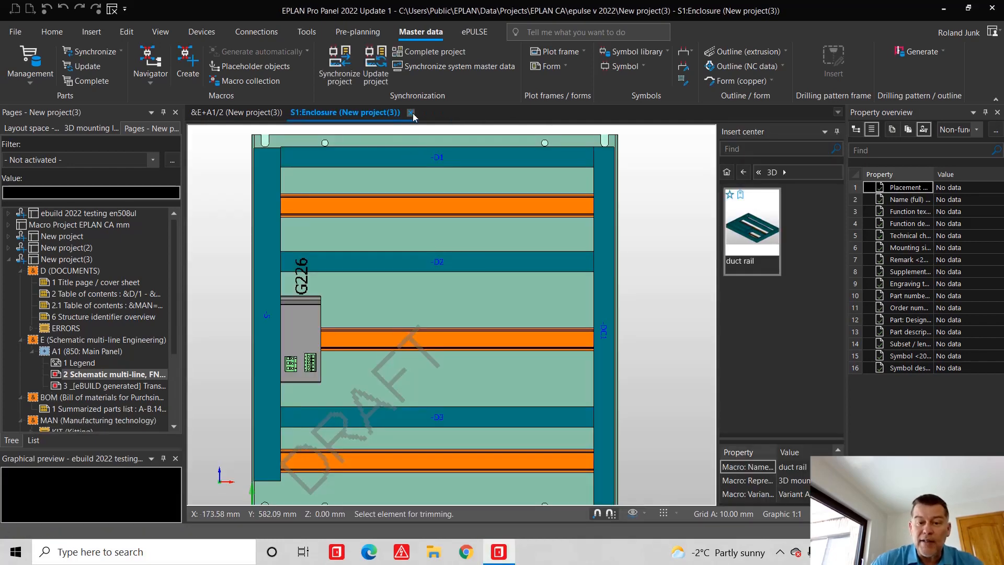
- Set renamed User supplementary field 1 of schematic page &E+A1/2 to 'a' from its selection list
left_click(413, 113)
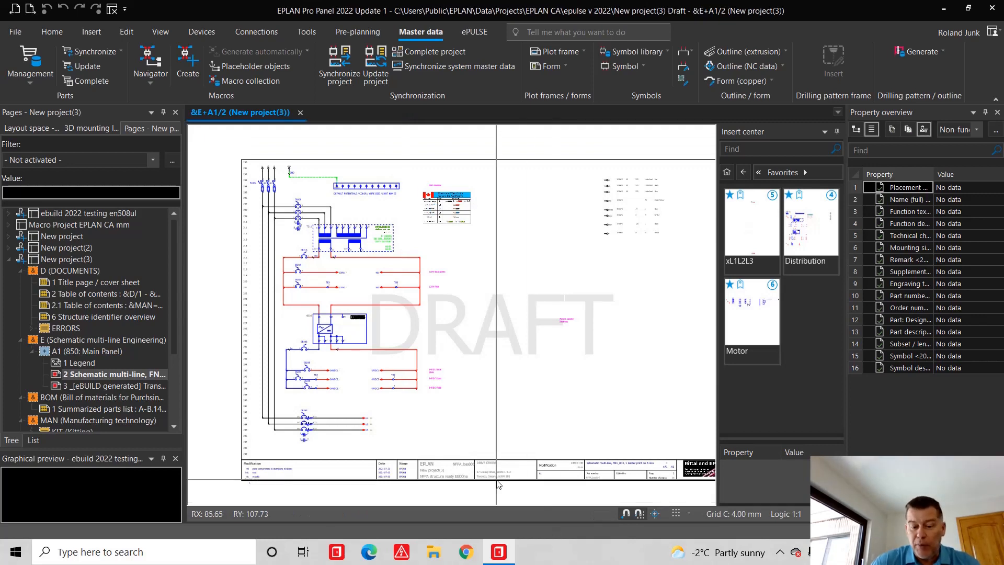
scroll(505, 393, "down", 3)
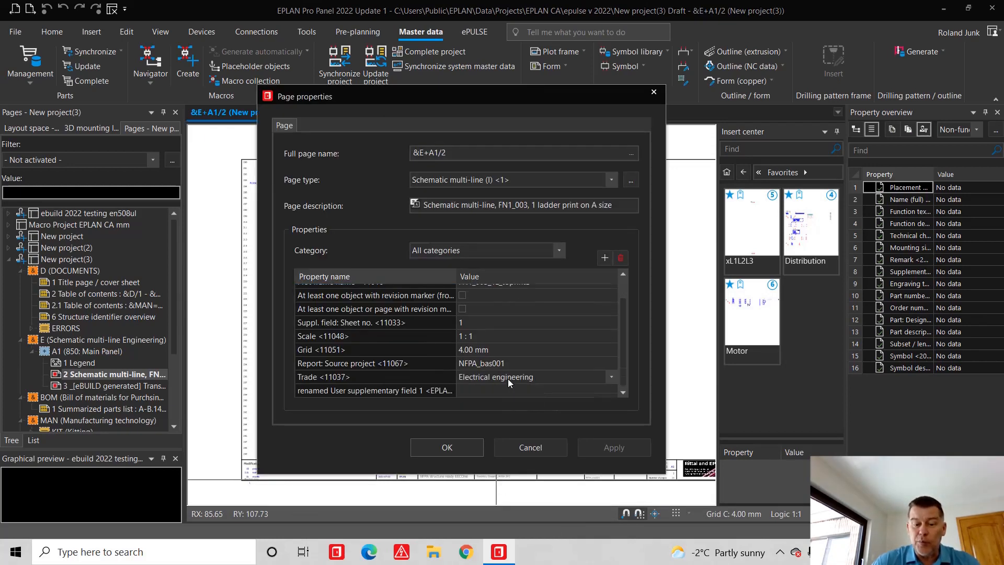
left_click(499, 391)
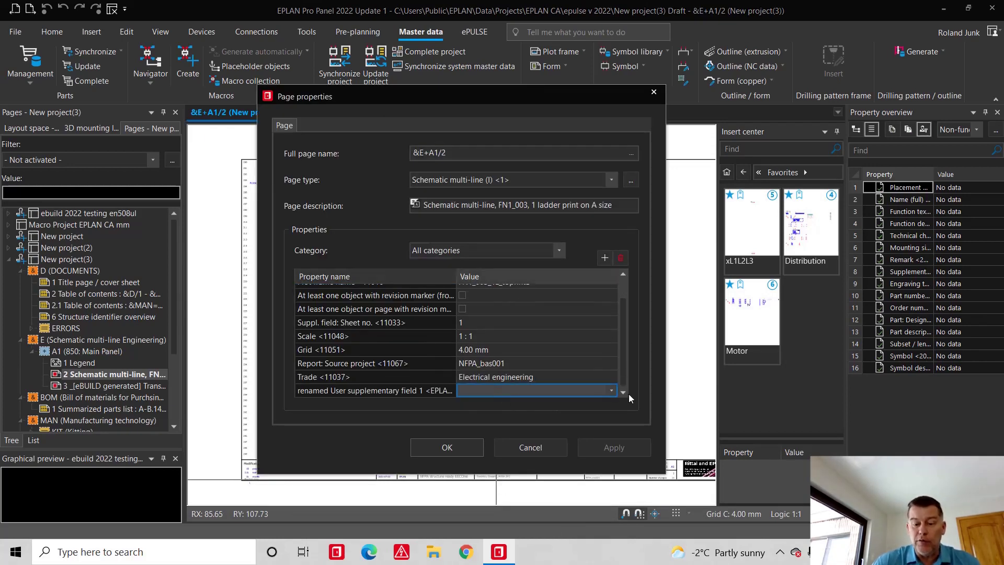
left_click(613, 391)
left_click(463, 417)
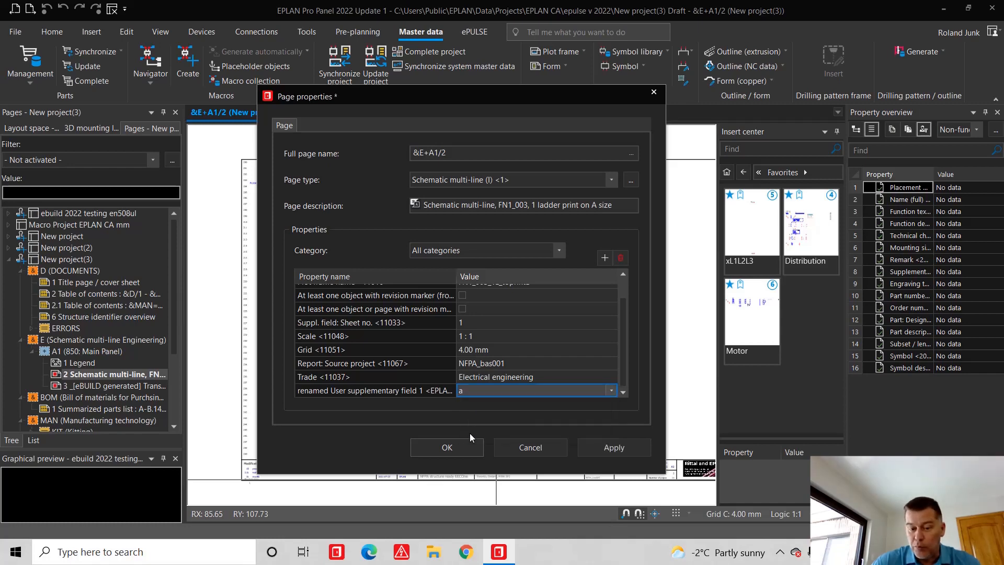
left_click(448, 447)
scroll(569, 406, "up", 3)
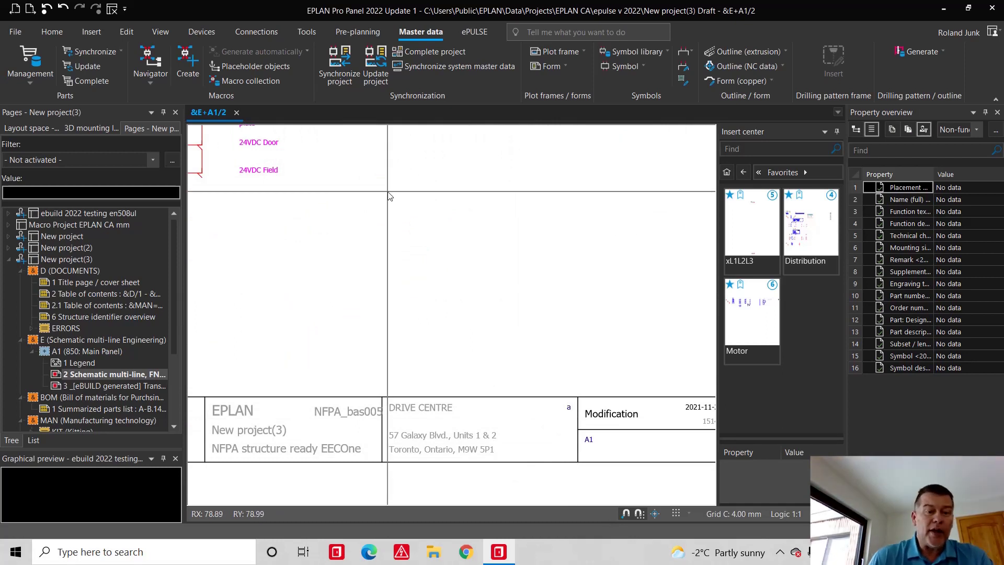
- Open eVIEW Free for New project(3), list its V 2022 cloud projects, then switch to Edge
left_click(67, 259)
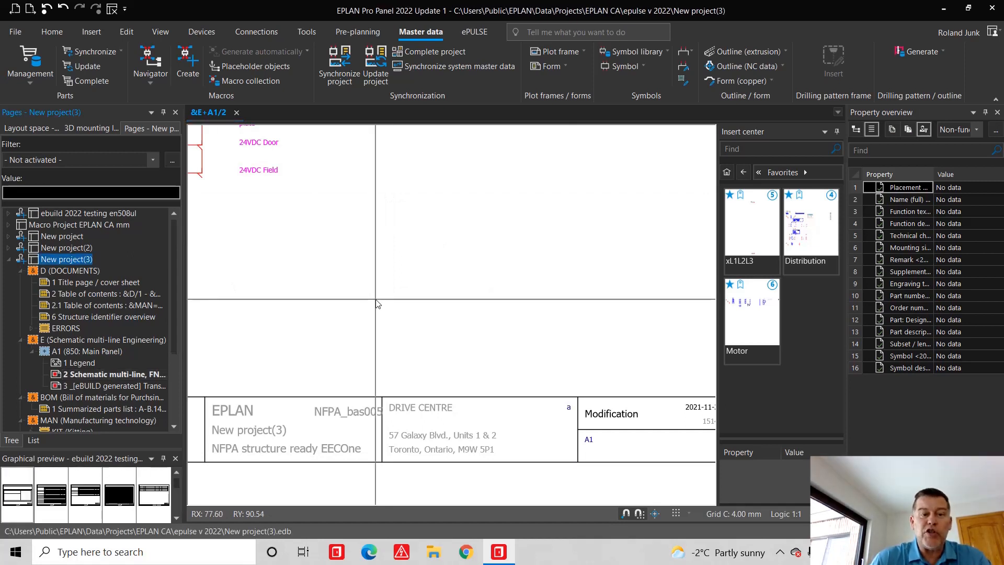
left_click(474, 32)
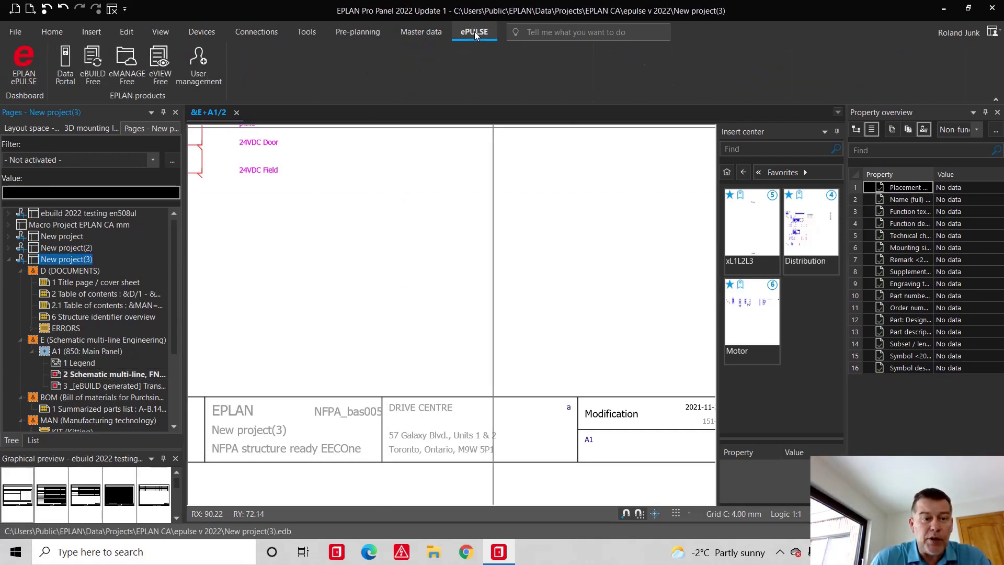
left_click(160, 65)
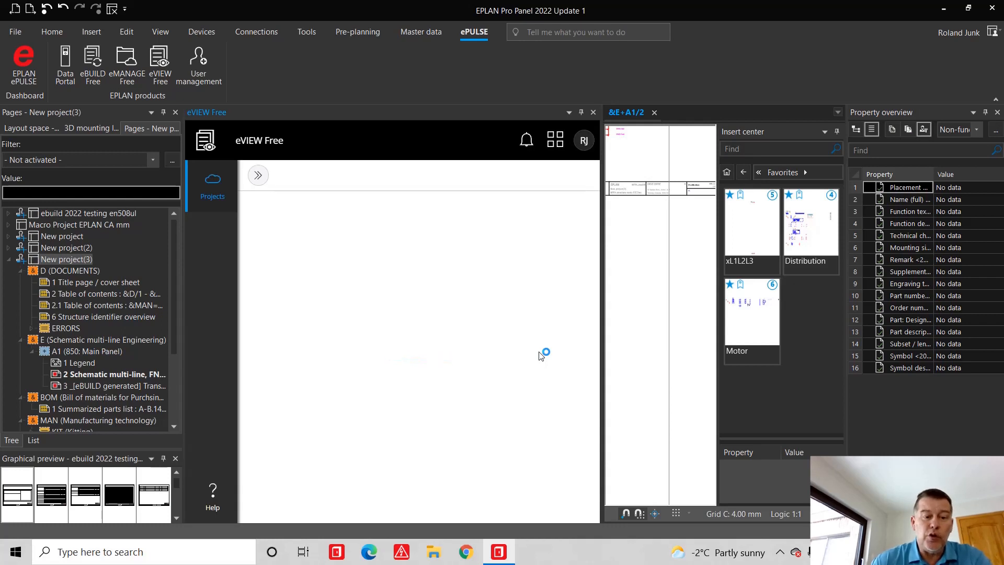
left_click(66, 259)
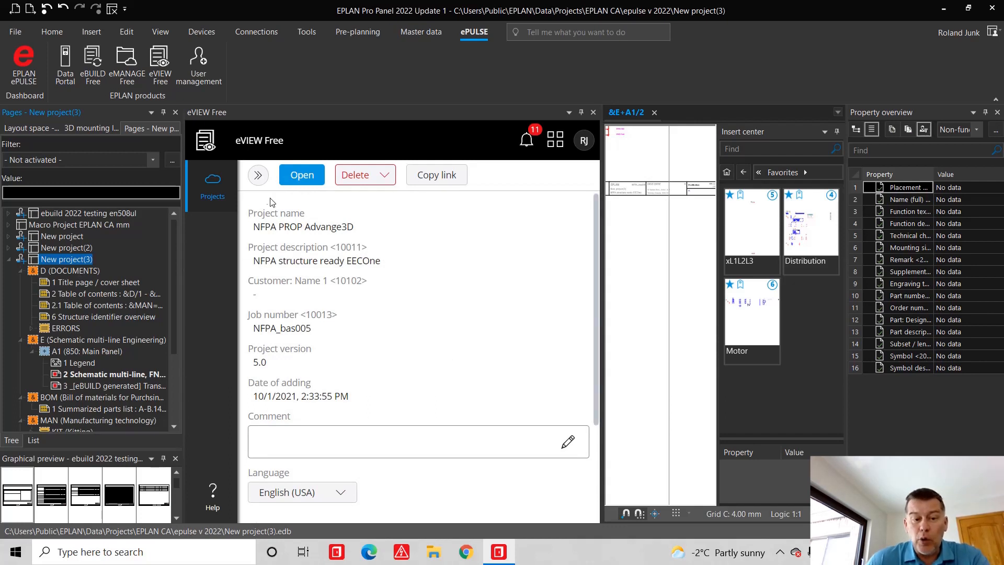
left_click(213, 185)
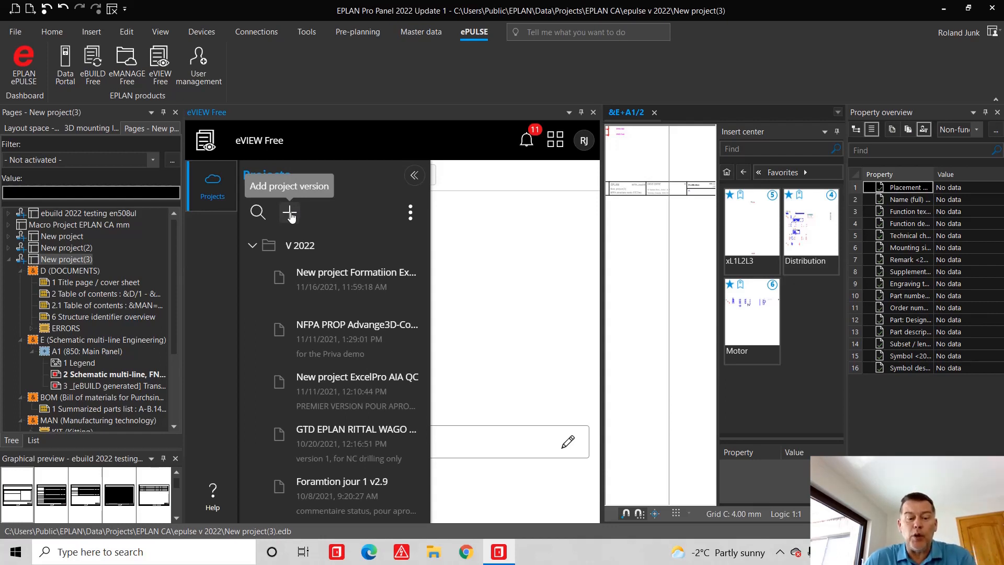
left_click(369, 552)
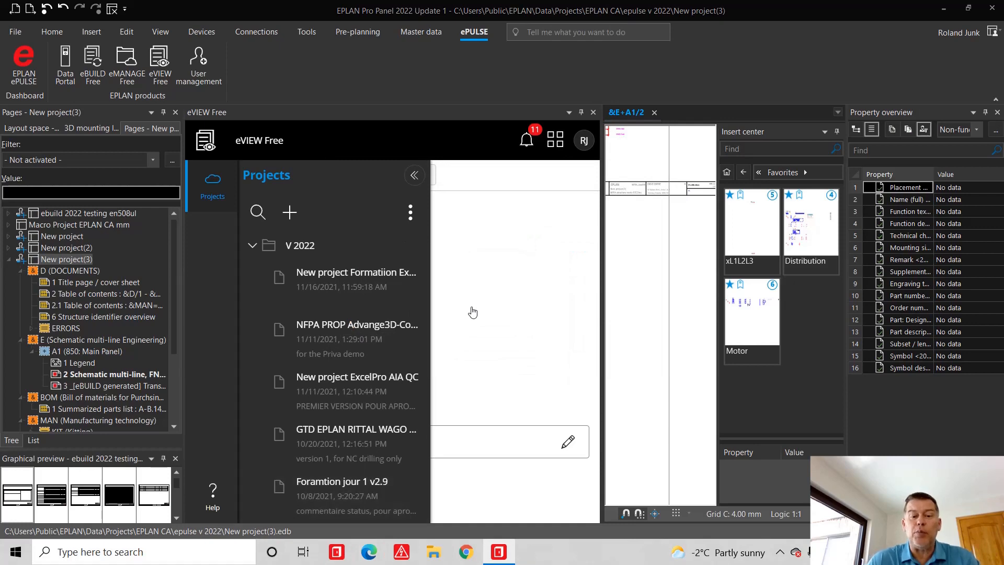
type("ep")
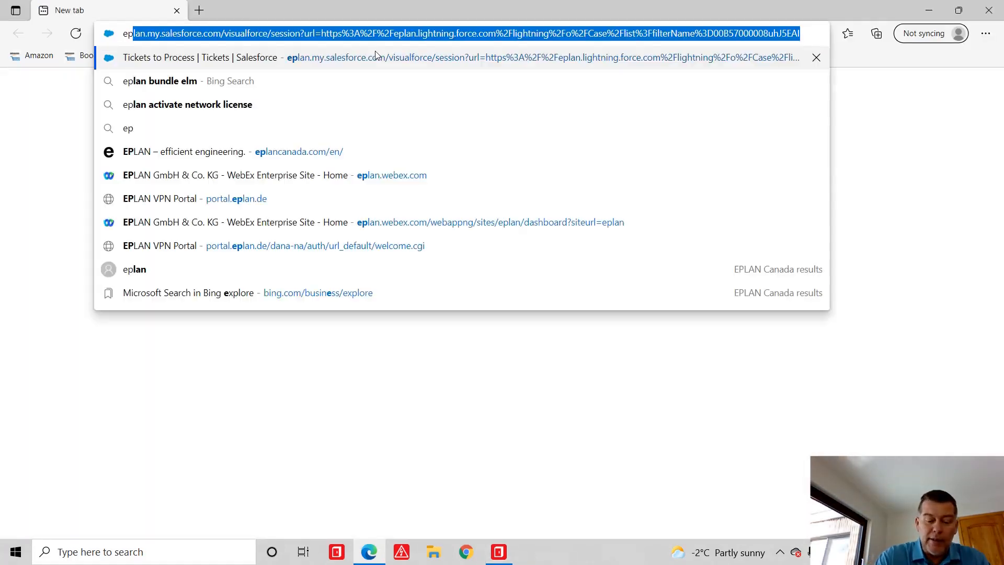
type("ulse")
- Search for epulse, sign in to the ePULSE portal and launch eVIEW Free from the dashboard
key("Return")
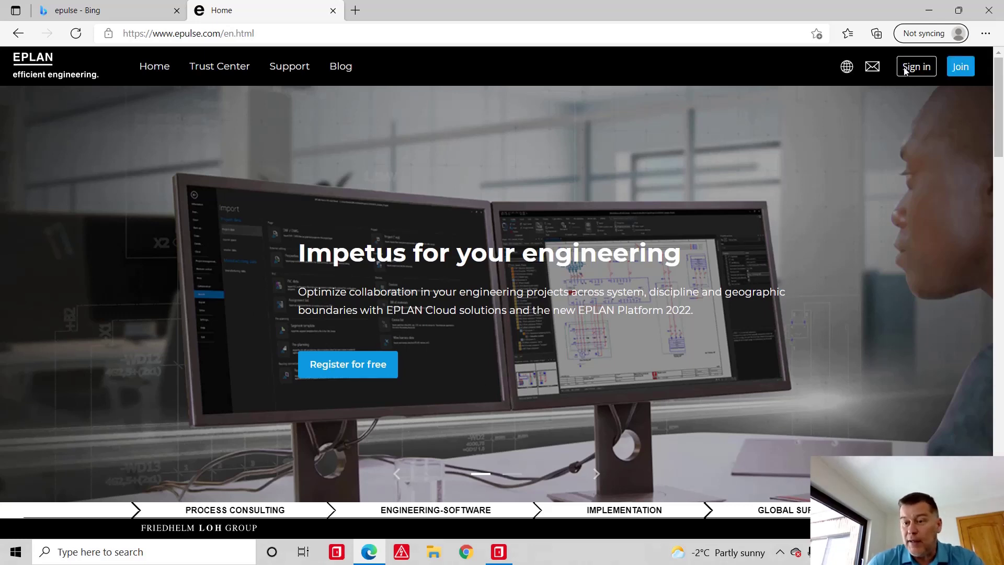
left_click(915, 66)
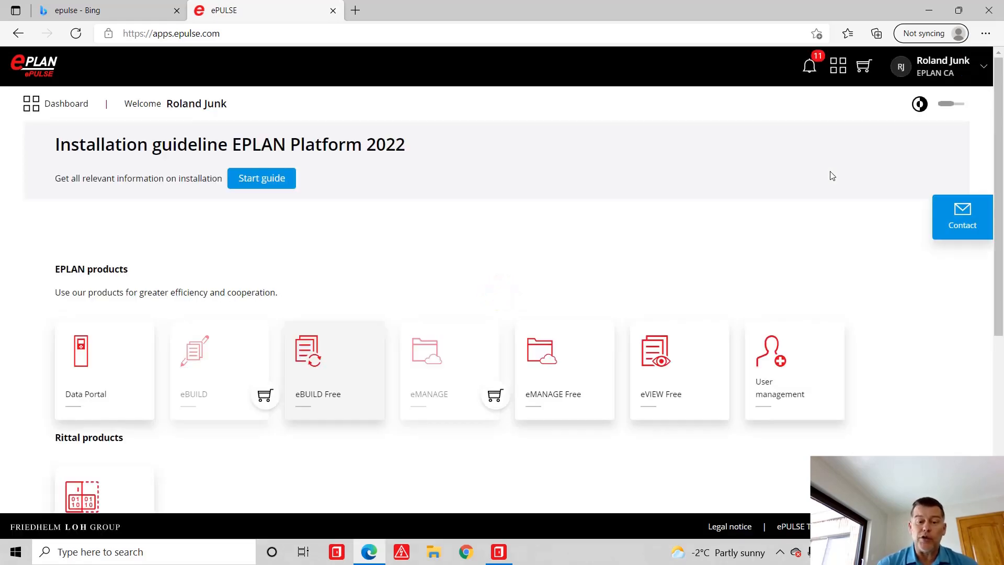
left_click(680, 369)
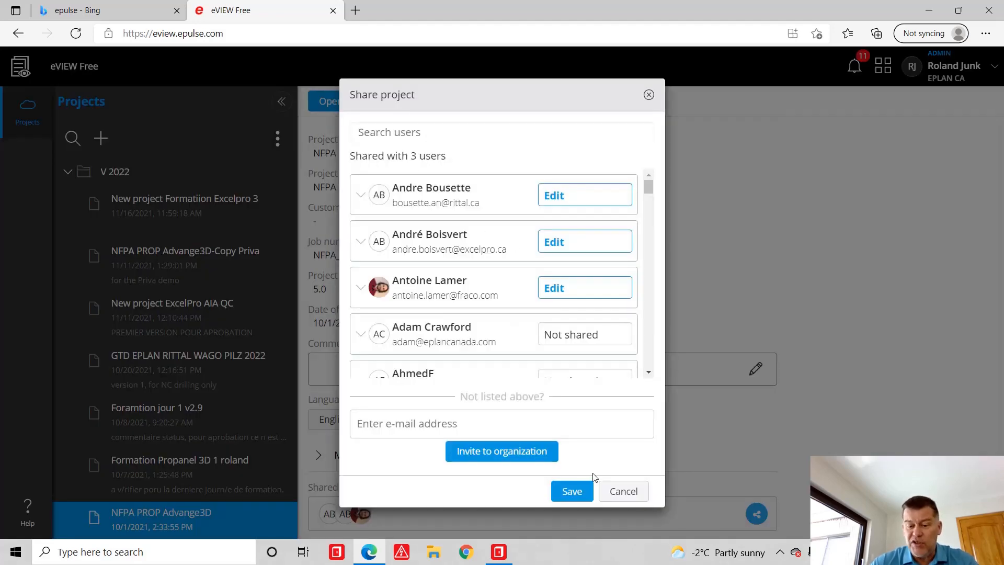
- Dismiss the share dialog and load NFPA PROP Advange3D in the viewer, expanding the KIT and E page branches
left_click(623, 491)
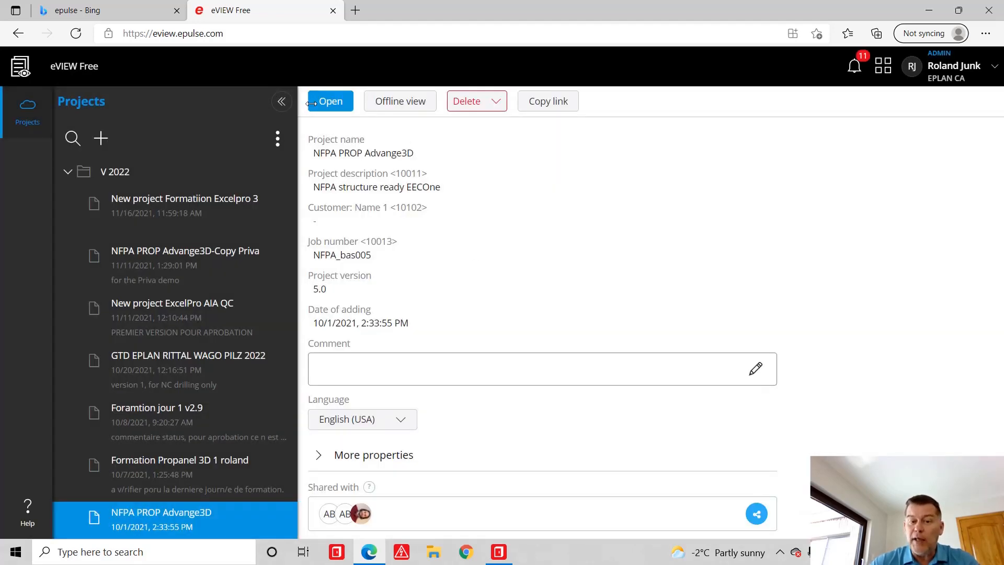
left_click(331, 101)
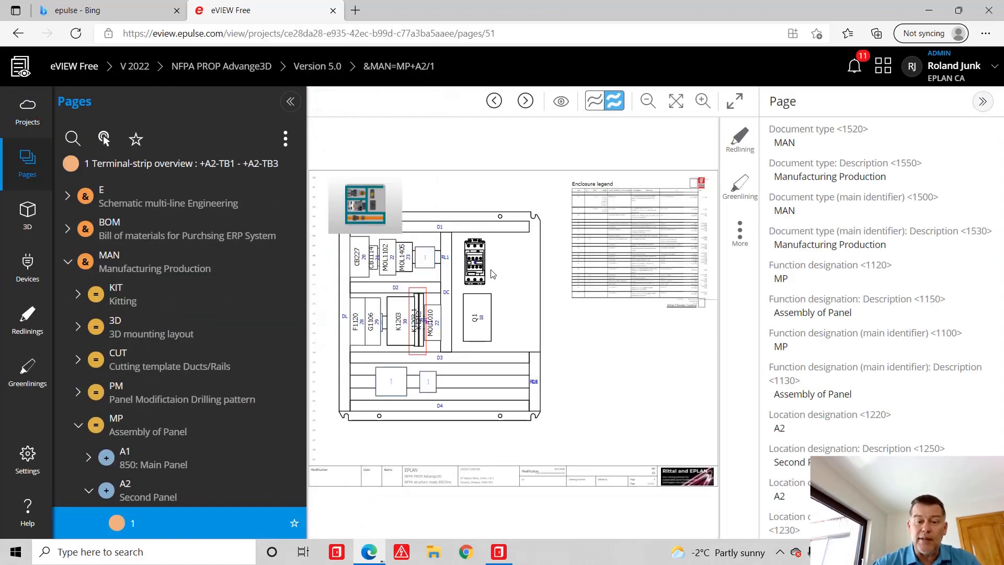
left_click(127, 299)
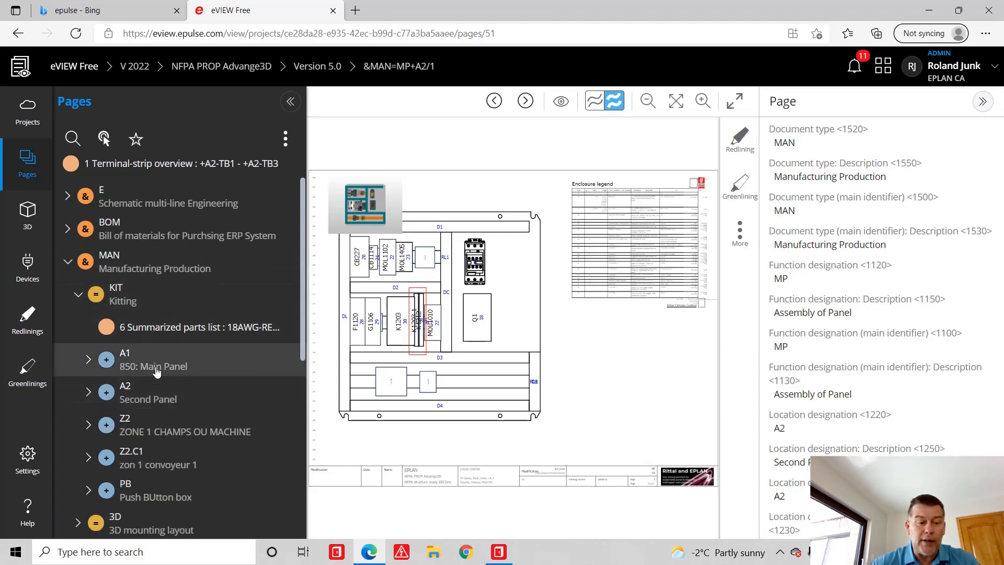
scroll(204, 294, "up", 1)
left_click(162, 239)
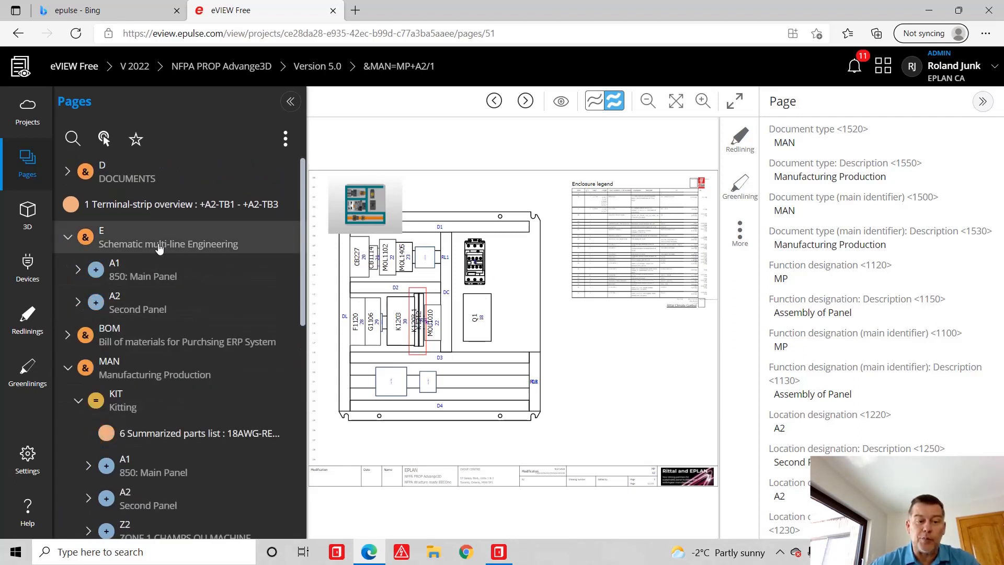
- Expand D and A1 850: Main Panel, viewing the table of contents then schematic multi-line page &E+A1/2
left_click(130, 178)
left_click(161, 239)
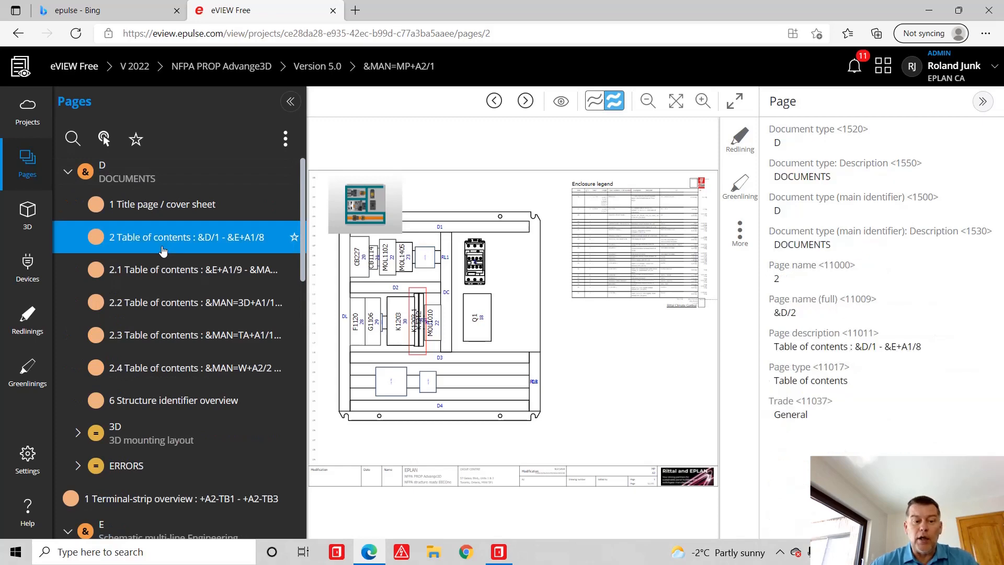
scroll(171, 251, "down", 1)
scroll(171, 267, "down", 2)
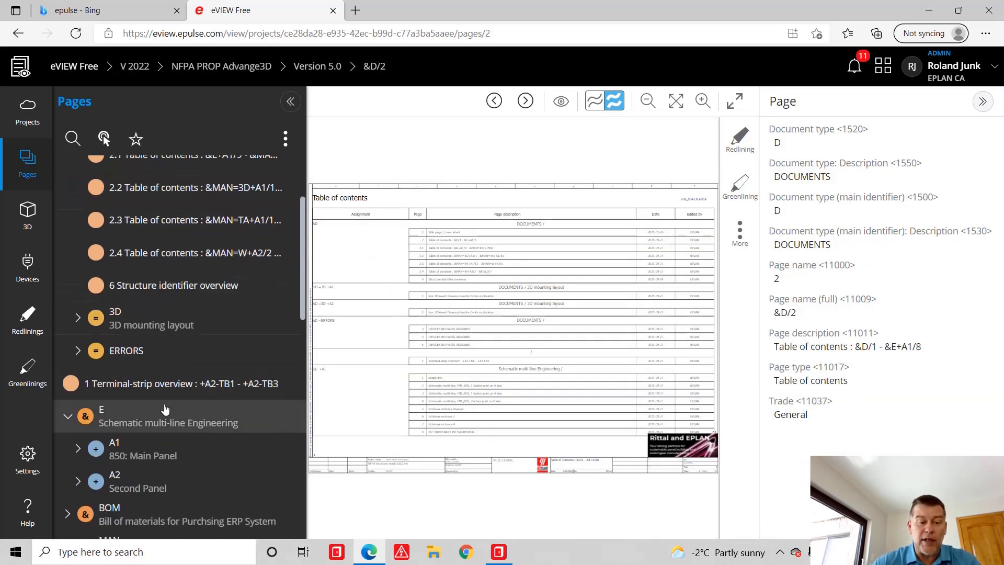
left_click(165, 454)
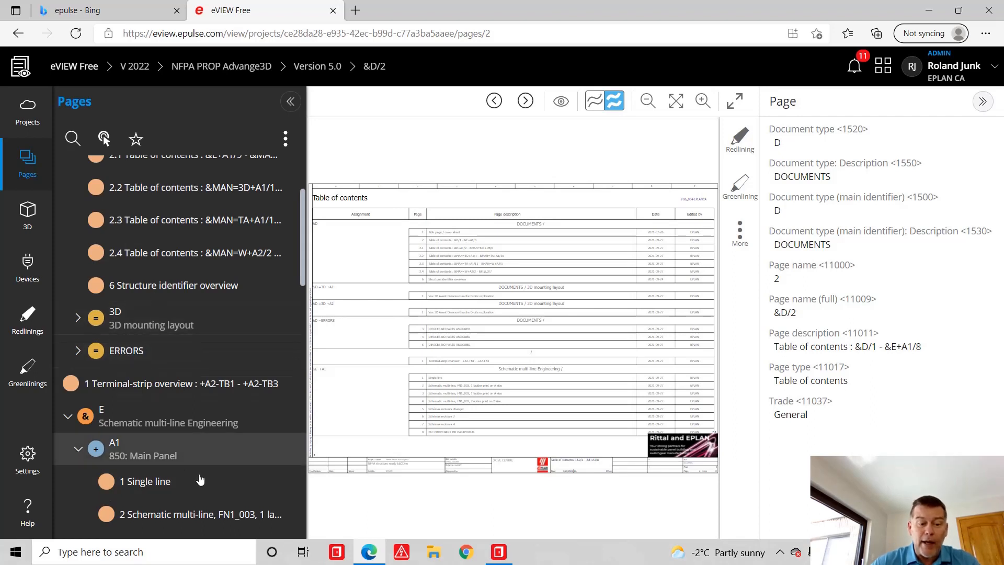
left_click(183, 519)
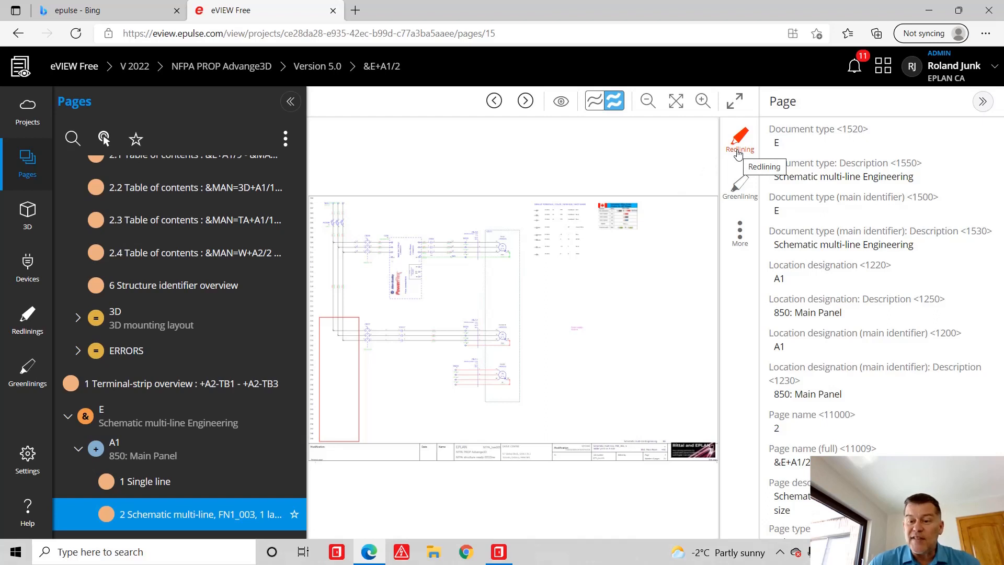
- Review the redlinings ADD 1L1/1L2/1L3, Downsize MOL and Wire number display in the Redlinings panel
left_click(26, 321)
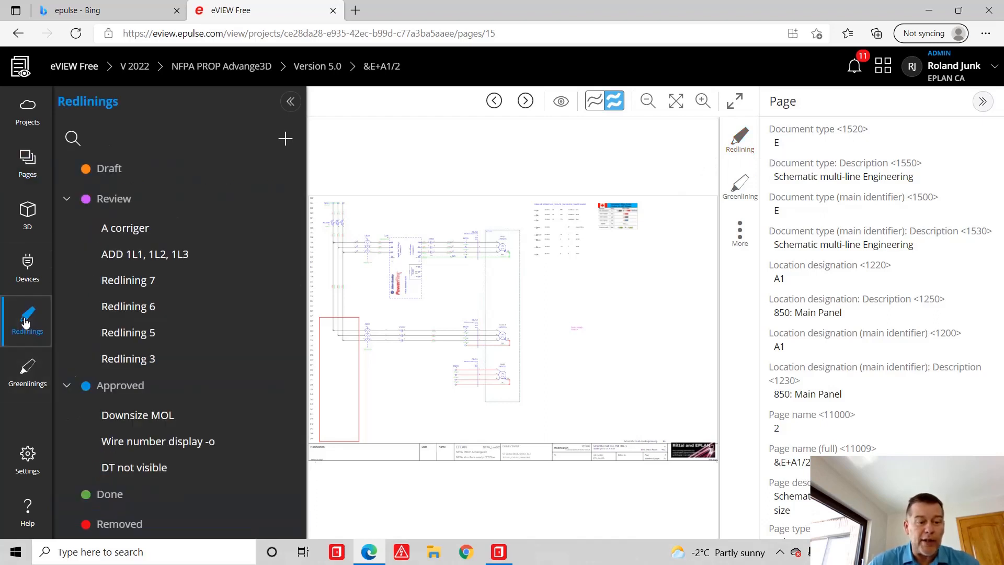
left_click(151, 260)
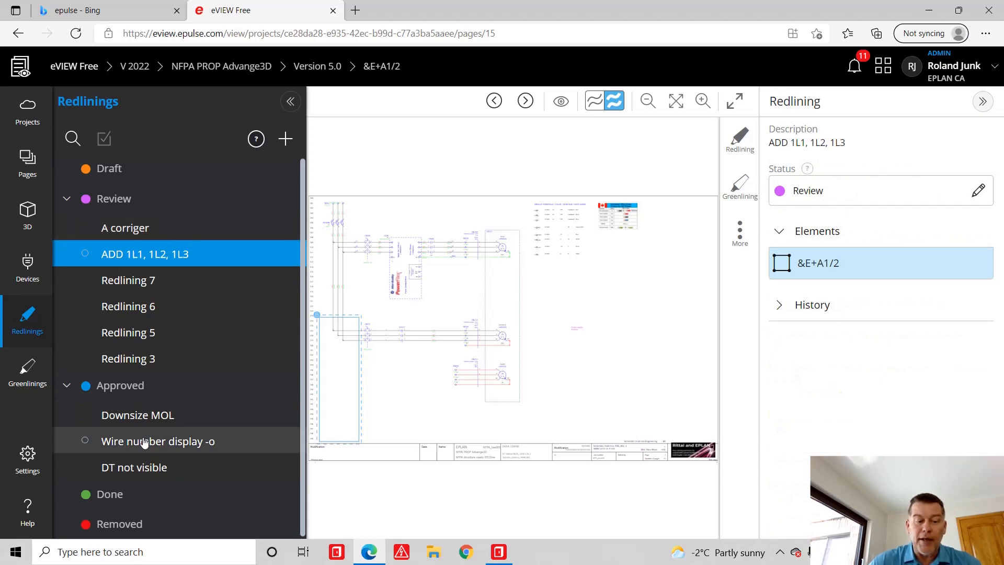
left_click(147, 421)
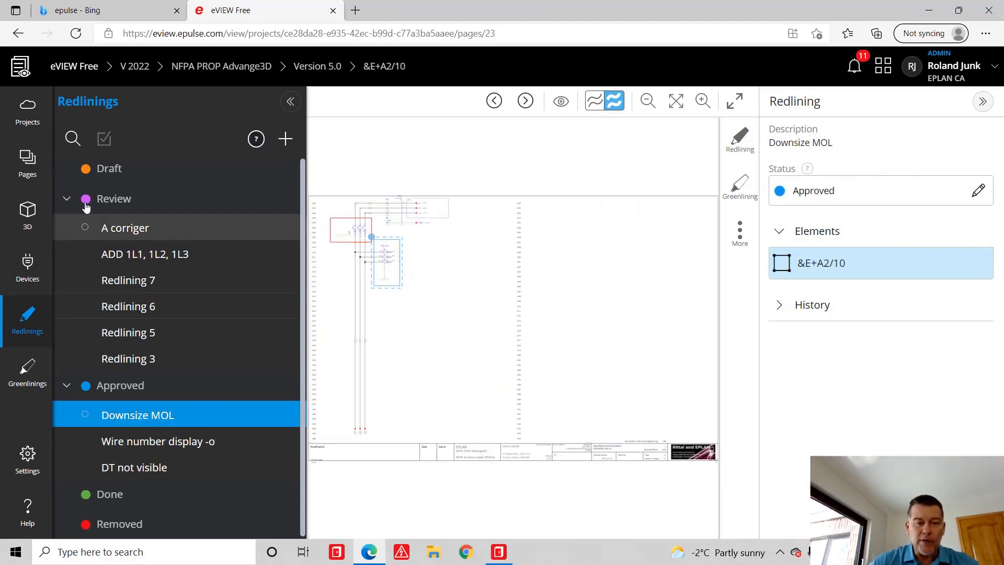
left_click(140, 443)
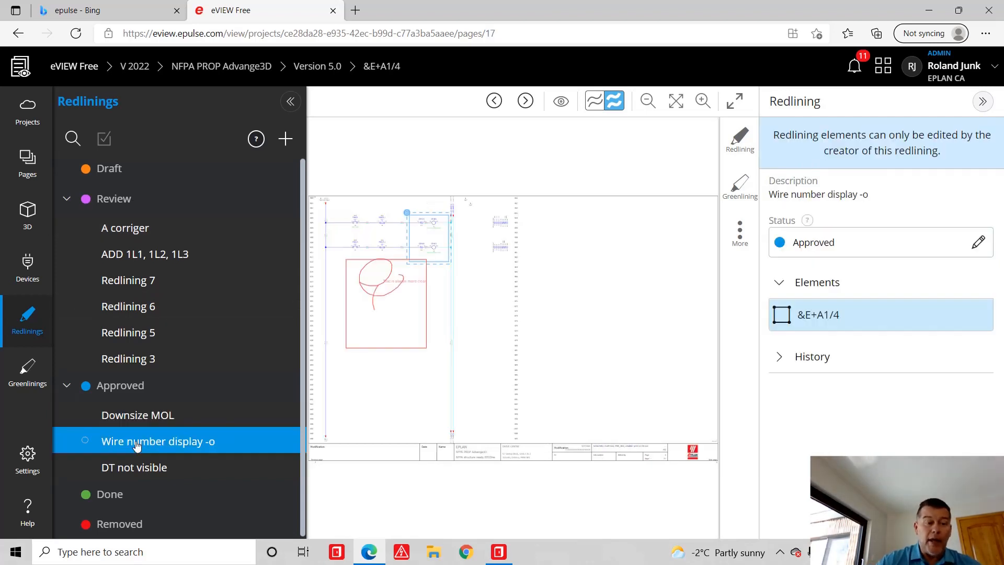
- Show the 3D layout spaces and view Main Panel A1's 3D enclosure model
left_click(26, 219)
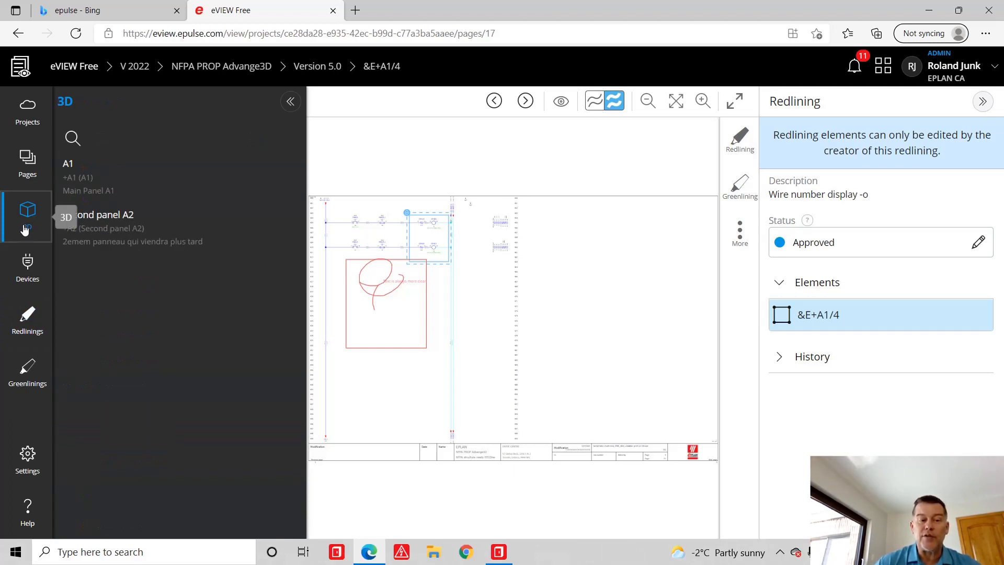
left_click(106, 181)
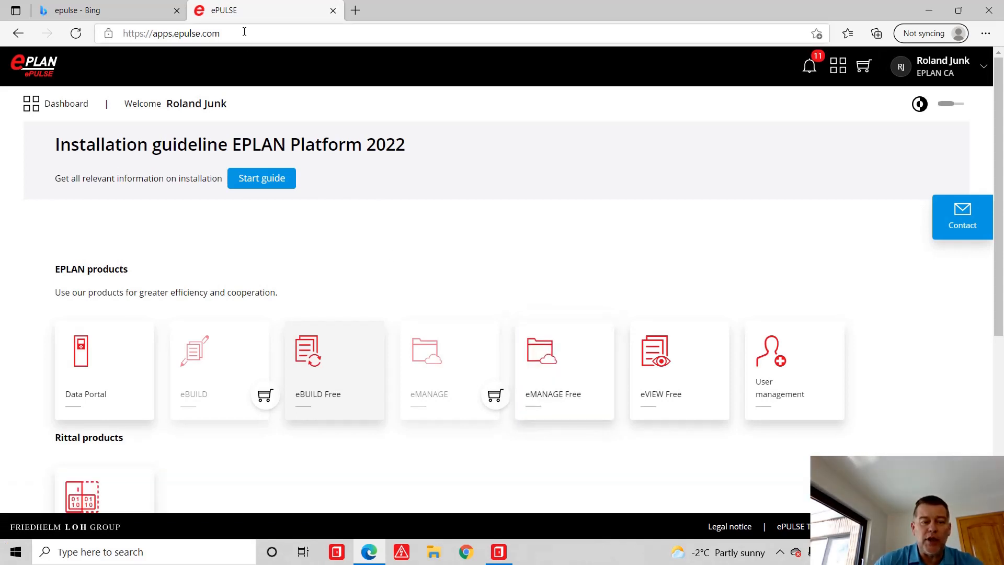
scroll(262, 279, "down", 1)
scroll(262, 278, "up", 1)
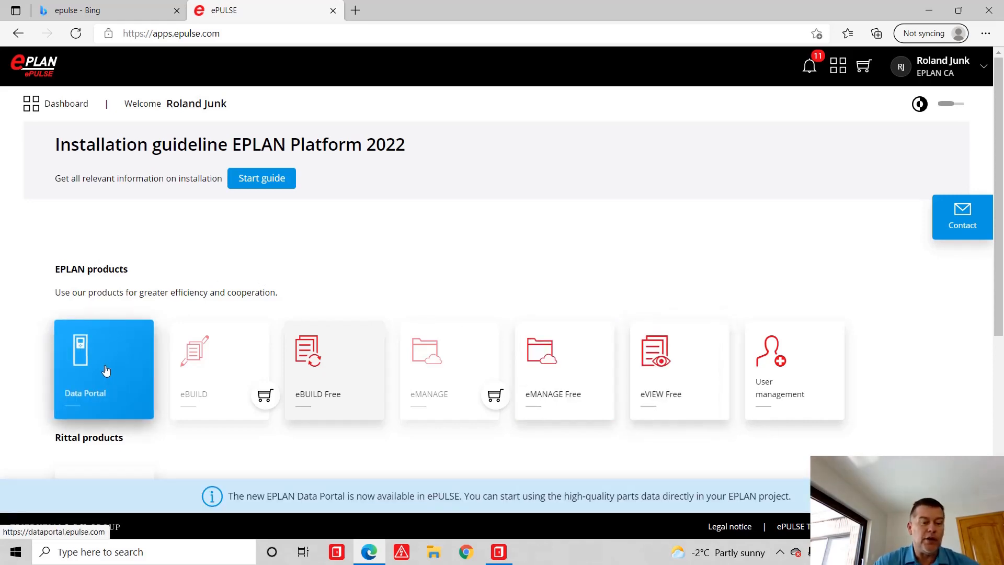
- Minimize the Edge and EPLAN Pro Panel windows to reveal the desktop
left_click(930, 10)
left_click(938, 11)
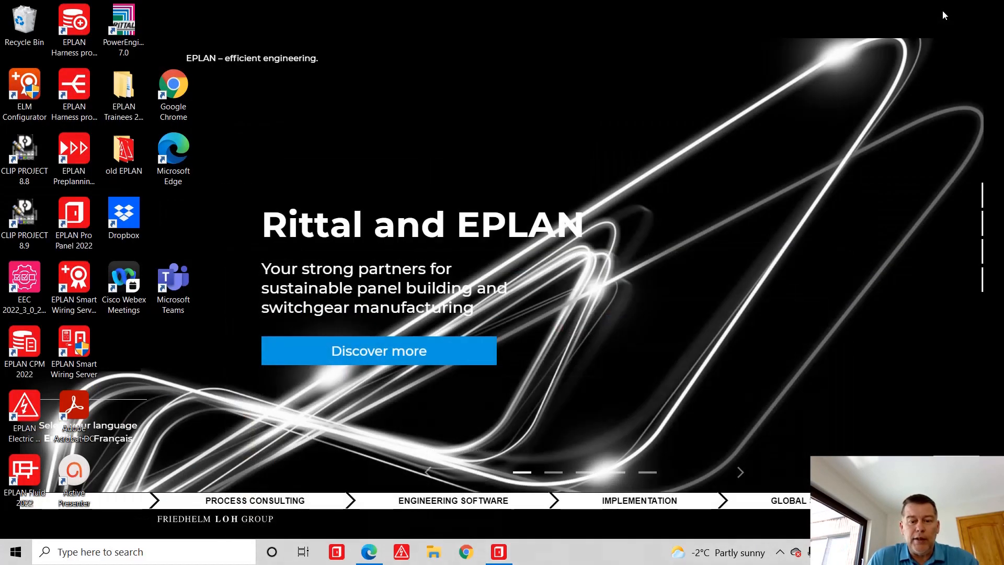